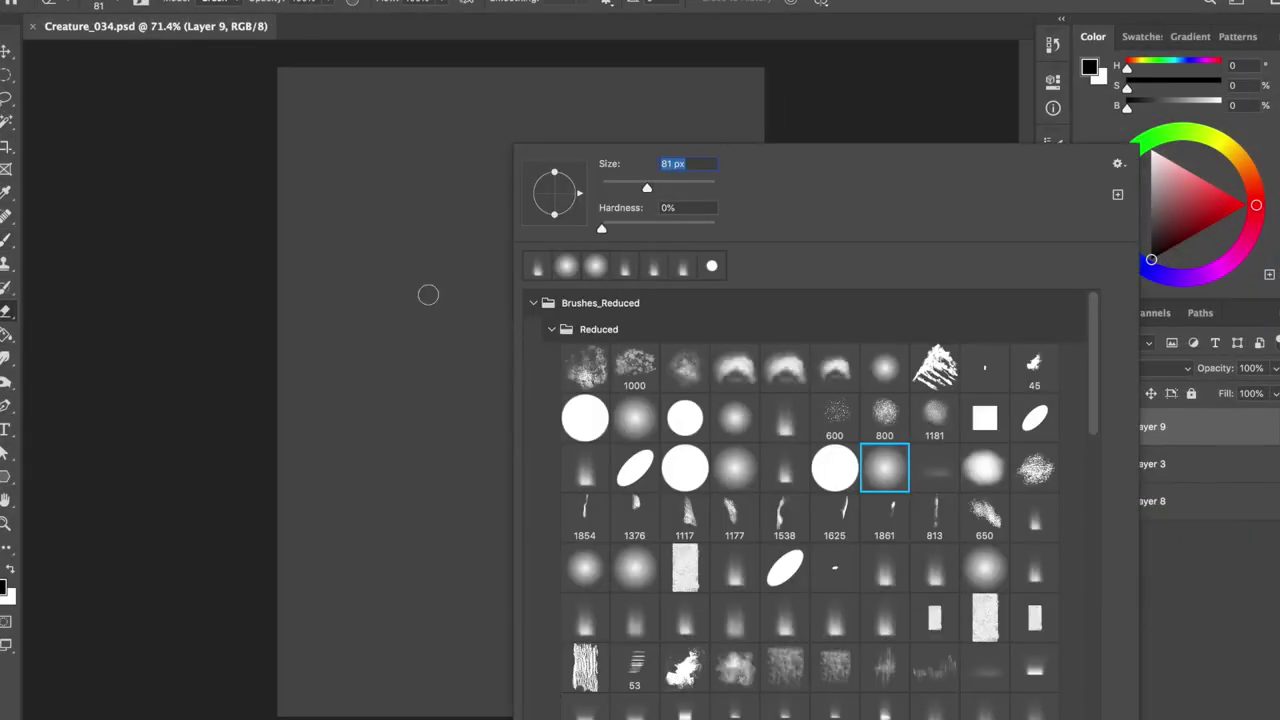
Step: Set the brush size to 23 px from the Brush Preset picker
right_click(480, 297)
text(23)
key(Return)
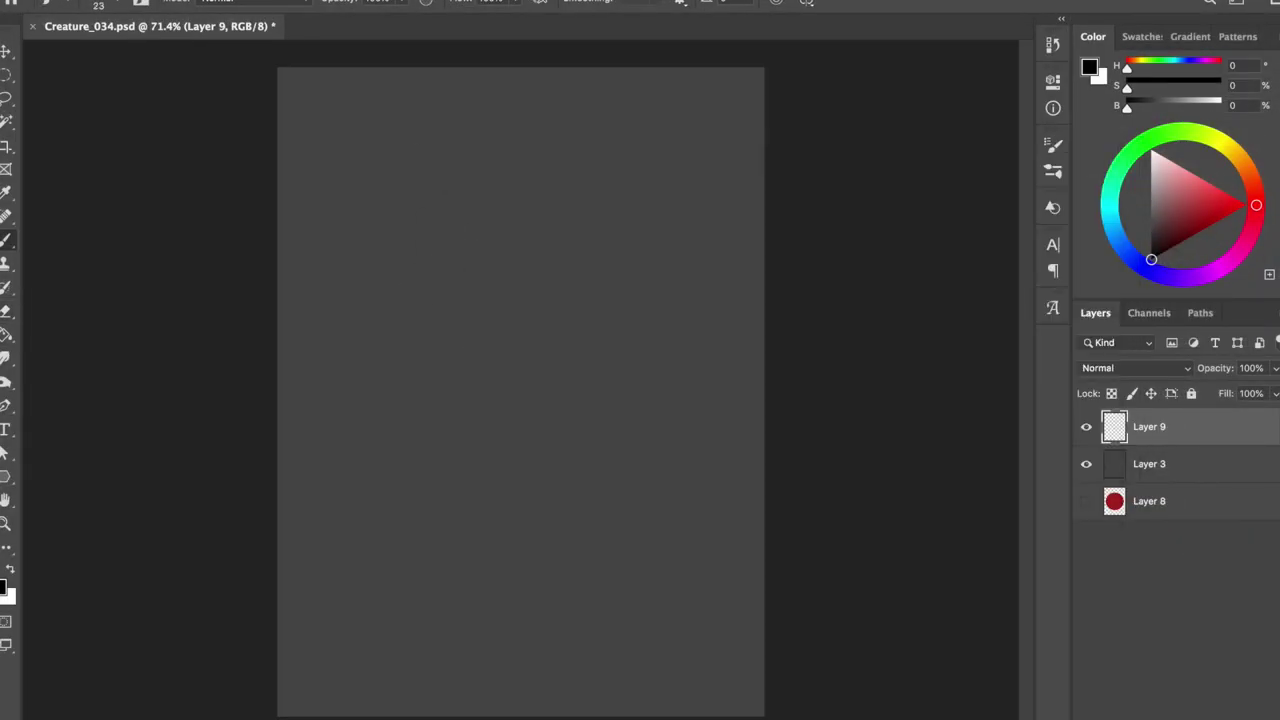
right_click(482, 142)
Step: Set the brush to 9 px and sketch the head and body outlines
text(9)
key(Return)
drag(427, 157, 480, 331)
drag(462, 122, 410, 412)
drag(490, 448, 540, 686)
mouse_move(430, 458)
mouse_down()
mouse_move(364, 610)
mouse_move(280, 660)
mouse_up()
key(ctrl+z)
key(ctrl+shift+z)
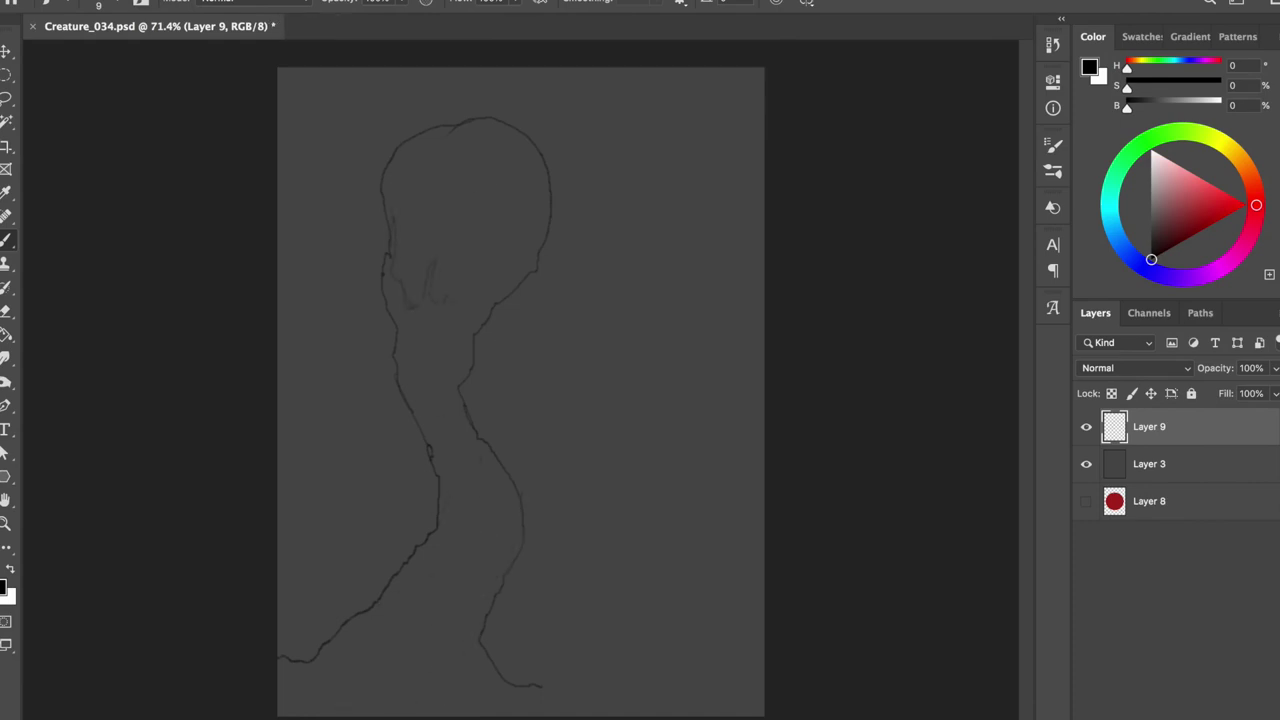
Step: Add chin strokes and a small curl inside the head, then save
drag(394, 292, 434, 284)
key(ctrl+z)
key(ctrl+shift+z)
drag(474, 224, 494, 234)
key(ctrl+s)
drag(475, 400, 520, 366)
Step: Sketch a faint lower-left leg line and shift the sketch right
right_click(483, 517)
key(Escape)
drag(468, 528, 338, 665)
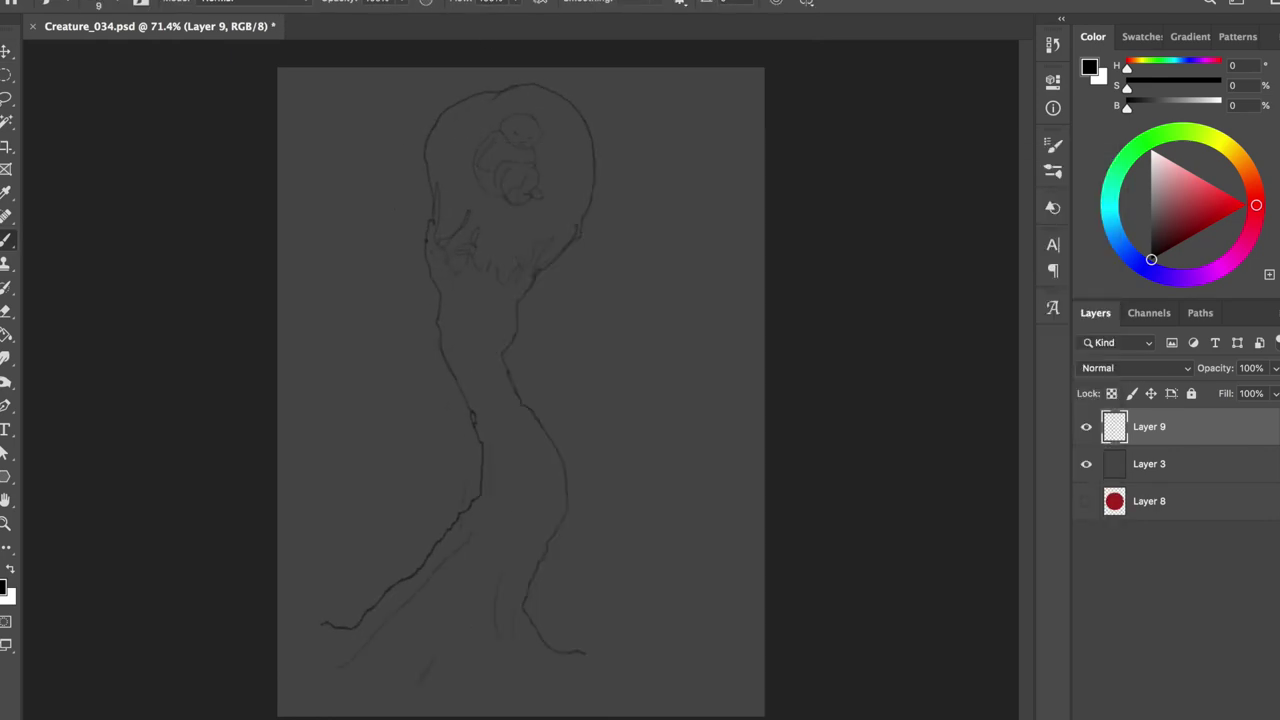
key(v)
drag(513, 476, 537, 484)
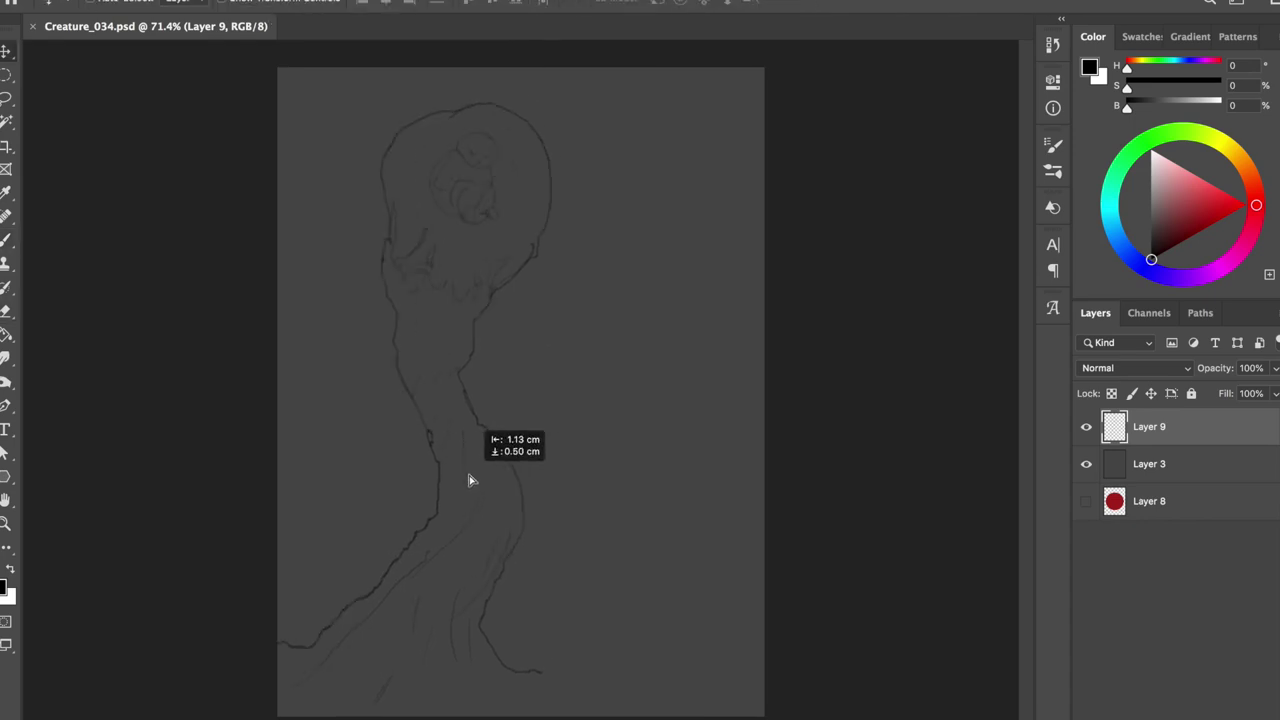
key(b)
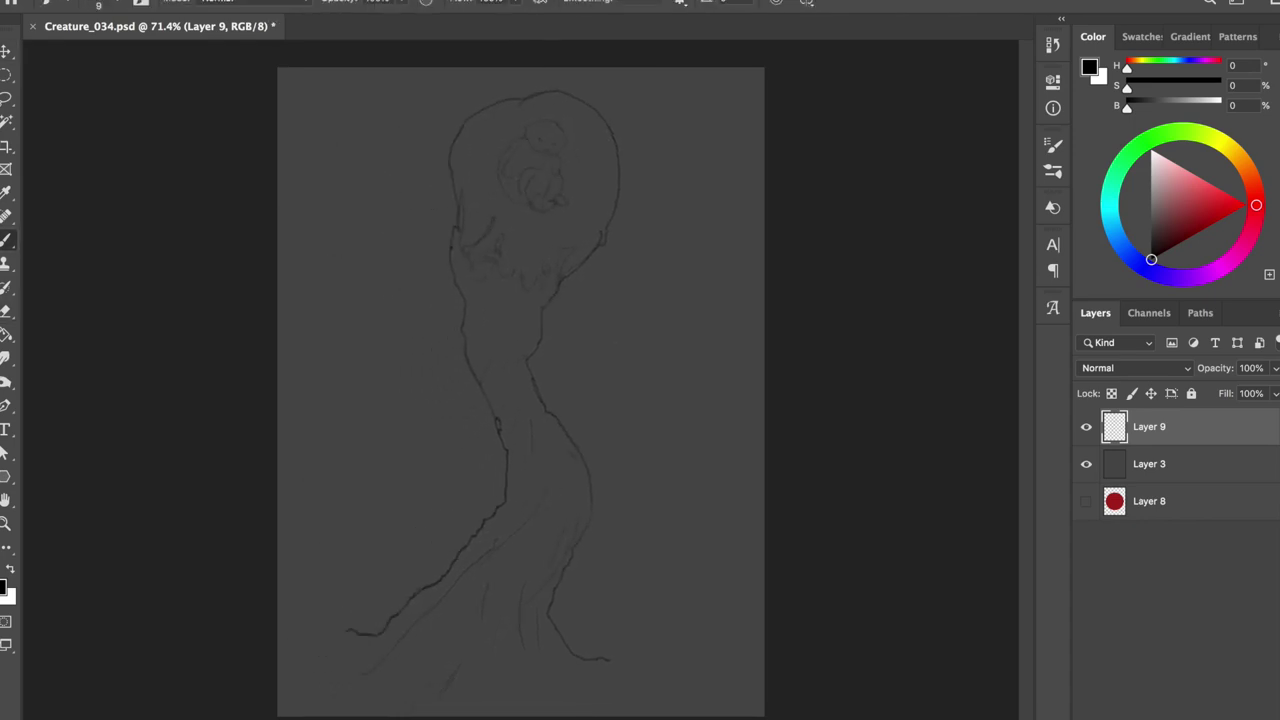
key(v)
key(b)
Step: Redraw the left contour, extend the base line right, and outline the lower leg
mouse_move(432, 584)
mouse_down()
mouse_move(398, 668)
mouse_move(604, 677)
mouse_move(740, 664)
mouse_up()
drag(572, 607, 720, 612)
key(v)
drag(531, 592, 473, 592)
key(b)
drag(690, 660, 735, 651)
drag(512, 565, 712, 586)
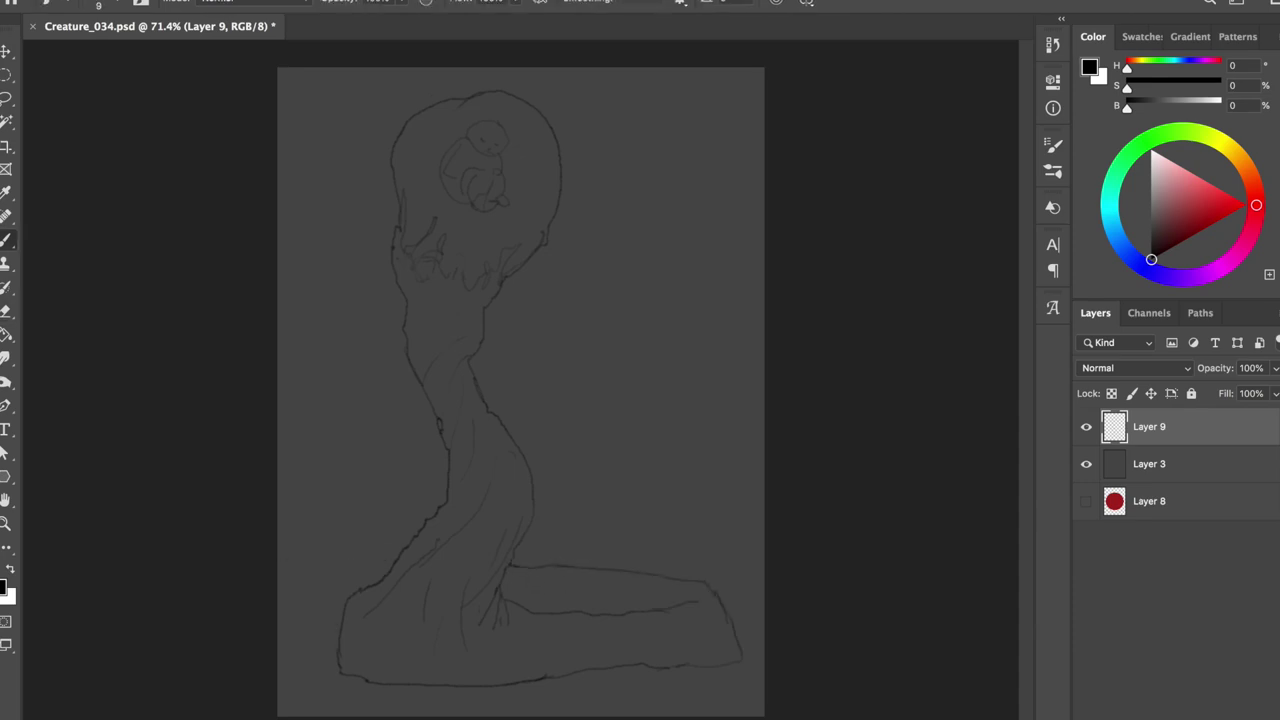
key(ctrl+z)
Step: Undo the recent block strokes and draw a curve atop the block
key(ctrl+z)
Step: Add lines on both sides of the leg and lasso-delete a stray stroke segment
drag(520, 548, 682, 531)
drag(310, 556, 396, 549)
key(l)
drag(696, 478, 692, 462)
key(Delete)
key(ctrl+d)
key(b)
key(ctrl+z)
key(ctrl+z)
key(e)
key(b)
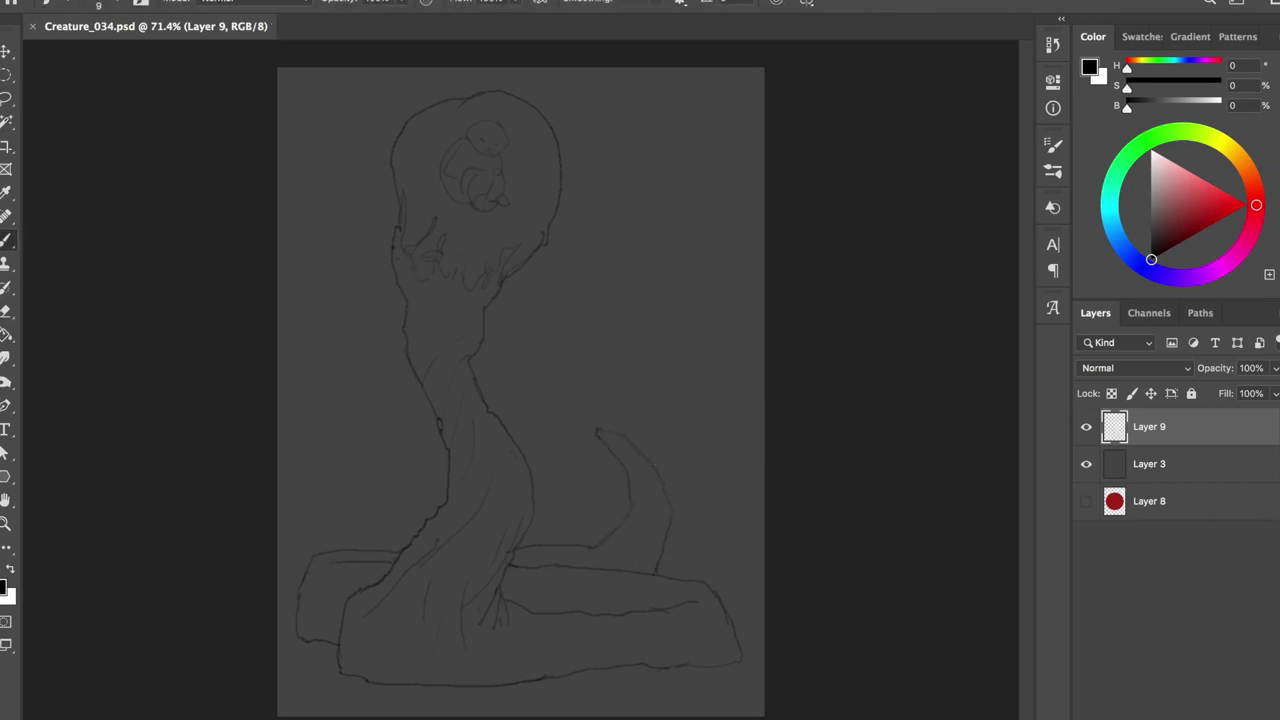
key(ctrl+z)
key(ctrl+z)
key(ctrl+z)
drag(658, 557, 718, 592)
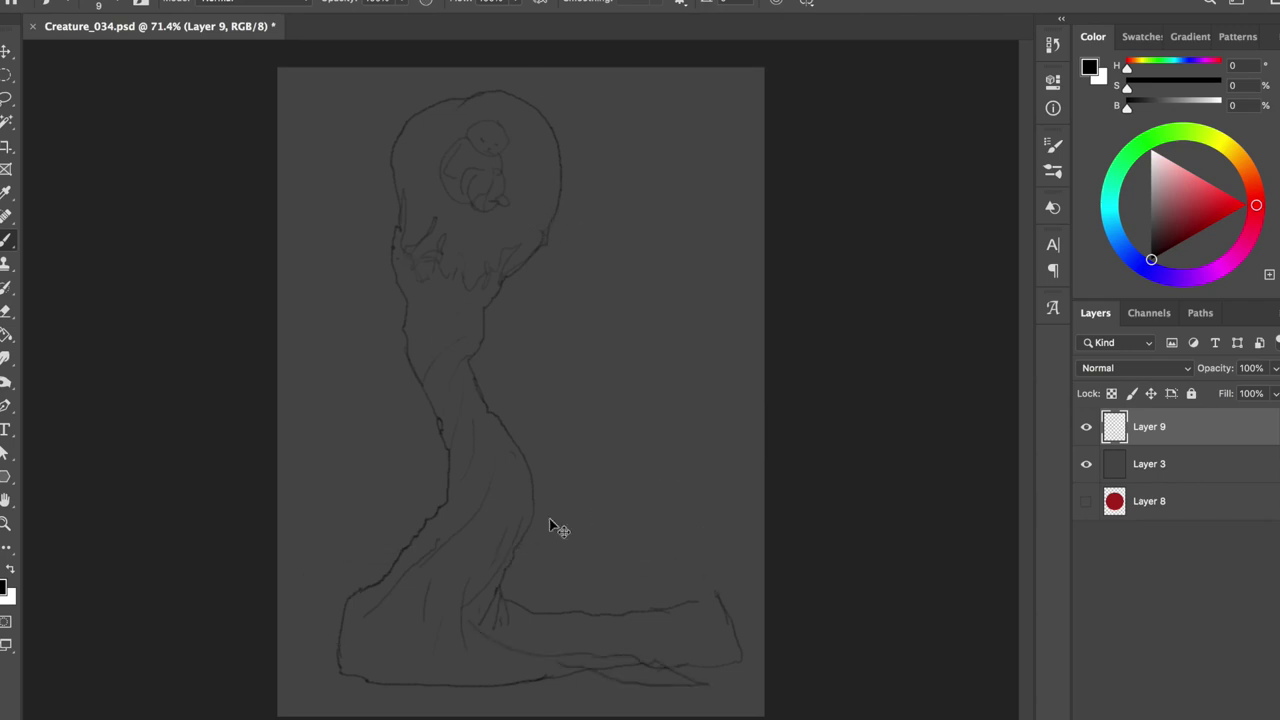
Step: Shift the sketch left and outline the lower-right block and bottom tail line
key(v)
drag(520, 395, 490, 393)
key(b)
mouse_move(540, 505)
mouse_down()
mouse_move(532, 548)
mouse_move(690, 540)
mouse_up()
drag(658, 555, 668, 665)
drag(690, 540, 700, 625)
drag(585, 687, 725, 680)
Step: Lasso-delete the bottom tail stroke and step back through the history
key(l)
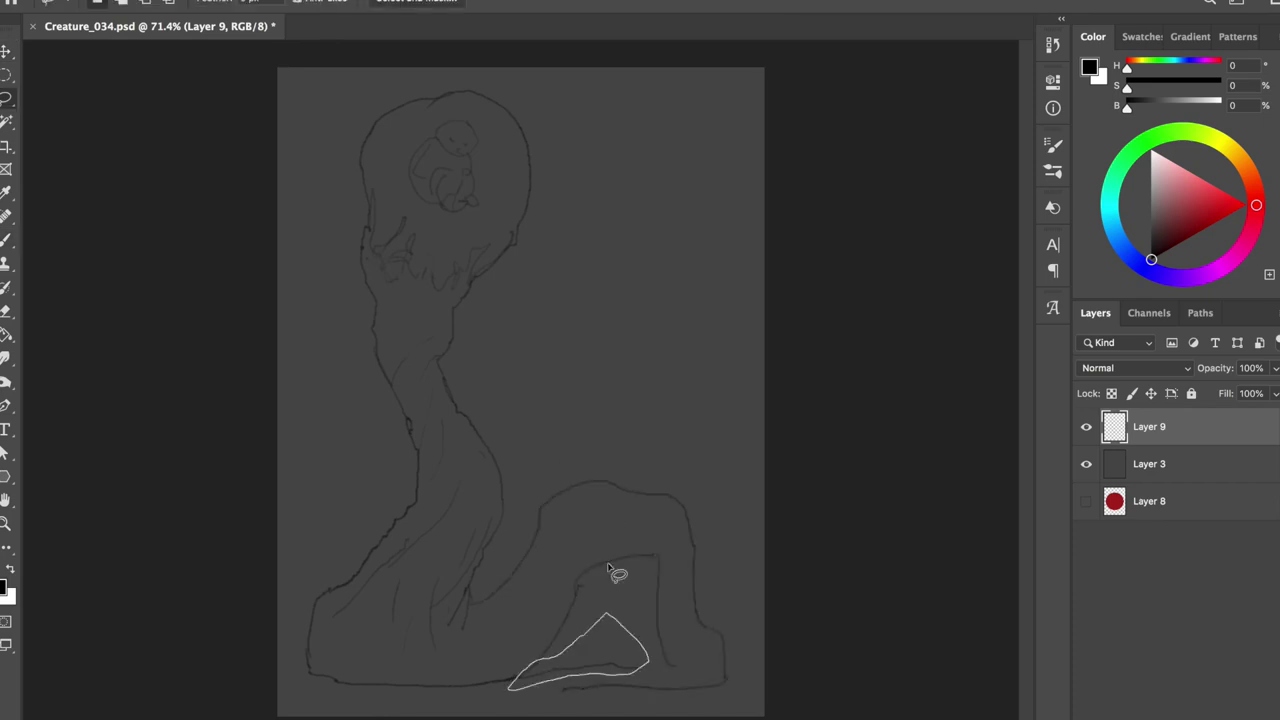
drag(614, 571, 520, 686)
key(Delete)
key(ctrl+z)
key(ctrl+z)
key(e)
key(b)
key(ctrl+z)
key(ctrl+z)
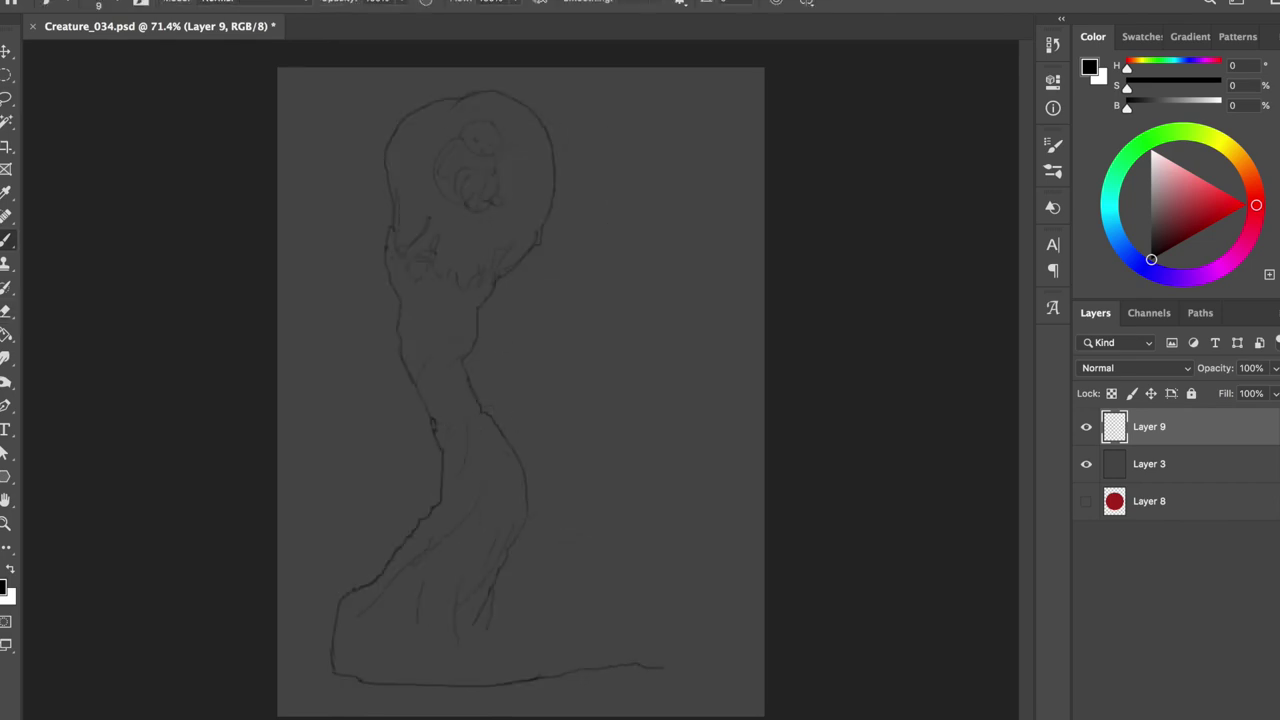
Step: Try fuller hip and back bump curves, undoing the unwanted scribbles
drag(480, 413, 528, 502)
key(ctrl+z)
key(e)
drag(505, 472, 512, 420)
key(b)
drag(540, 362, 563, 369)
key(ctrl+z)
Step: Draw a new rightward leg line, then lasso-delete part of it
key(ctrl+z)
Step: Add a squiggle at the neck and two curves along the back
key(ctrl+z)
key(ctrl+z)
drag(495, 597, 713, 648)
key(l)
drag(505, 590, 500, 600)
key(b)
key(ctrl+z)
key(ctrl+shift+z)
key(ctrl+shift+z)
key(Delete)
key(ctrl+d)
drag(476, 296, 453, 322)
key(ctrl+z)
key(ctrl+z)
key(ctrl+z)
drag(630, 180, 600, 600)
drag(650, 210, 738, 662)
key(ctrl+z)
key(ctrl+z)
key(ctrl+z)
Step: Lasso-delete the bottom base line and draw the bent-knee leg
key(l)
drag(600, 598, 430, 700)
key(Delete)
key(ctrl+d)
key(b)
drag(492, 480, 472, 688)
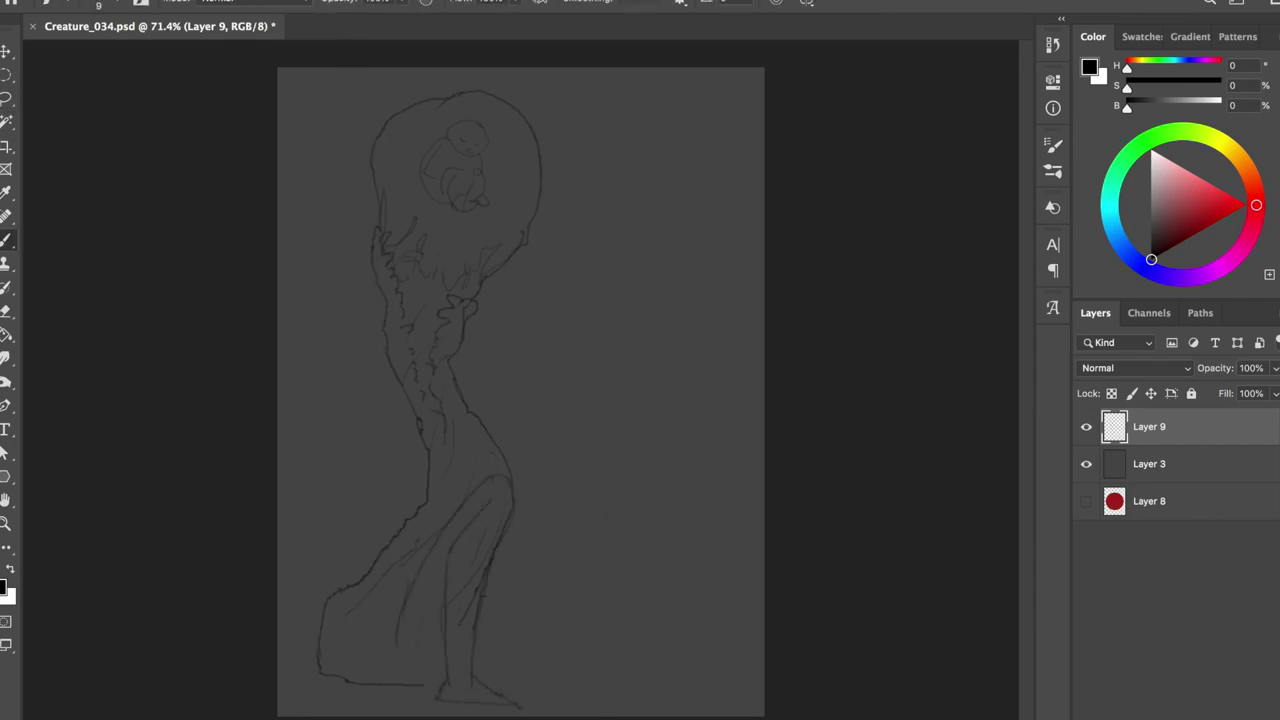
mouse_move(568, 514)
mouse_down()
mouse_move(580, 580)
mouse_move(477, 668)
mouse_up()
drag(500, 575, 500, 455)
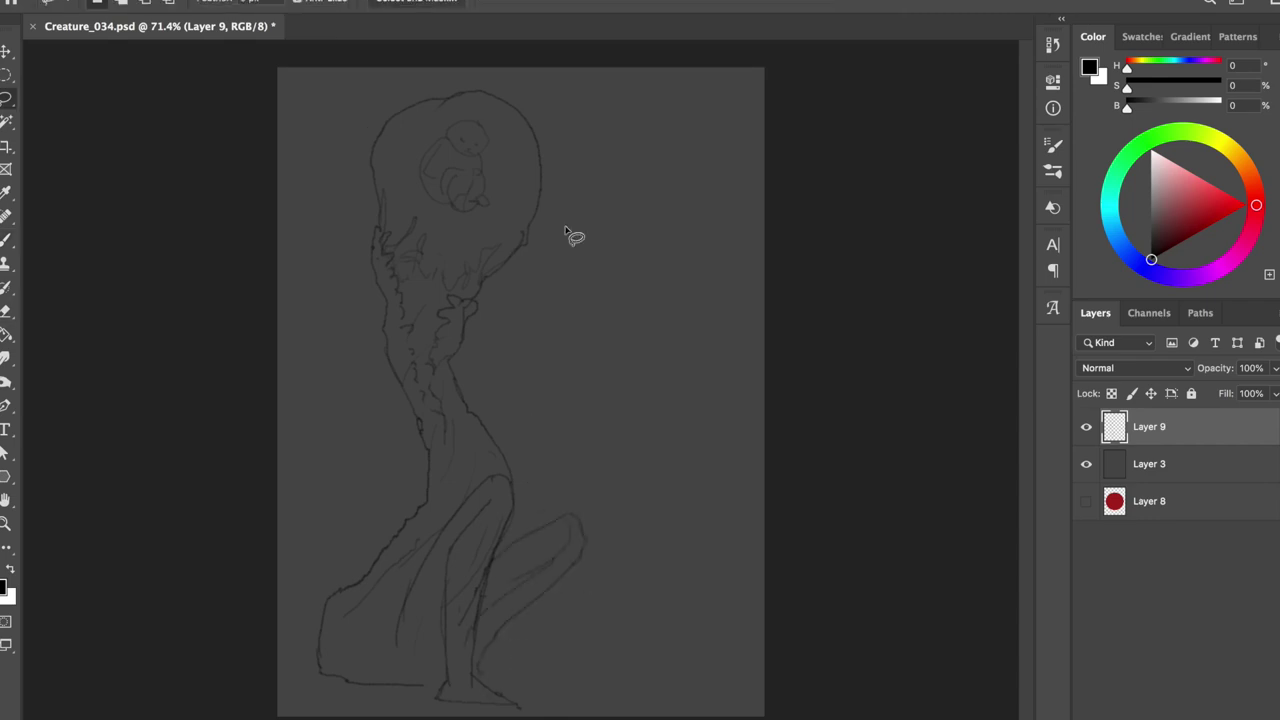
Step: Save and delete the foot lines at the bottom of the sketch
key(e)
key(h)
key(h)
key(ctrl+s)
key(l)
key(Delete)
key(b)
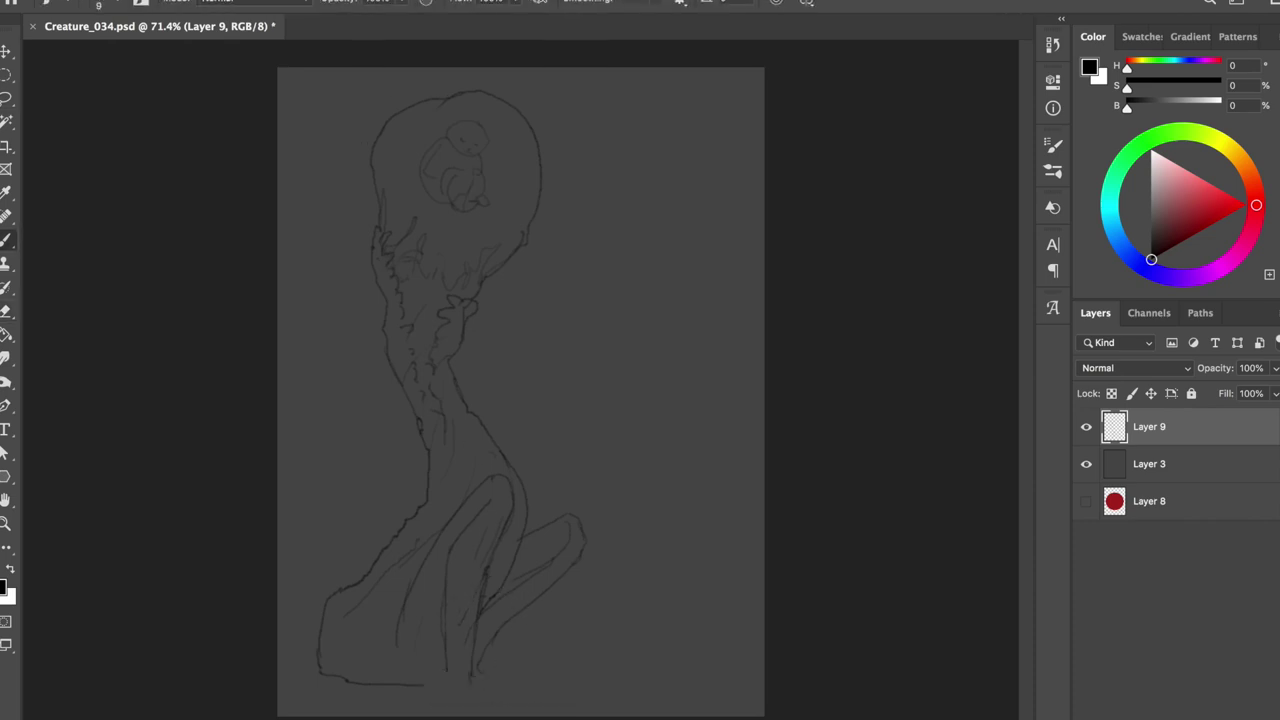
Step: Redraw lines along the leg and shift the sketch down slightly
drag(486, 620, 486, 572)
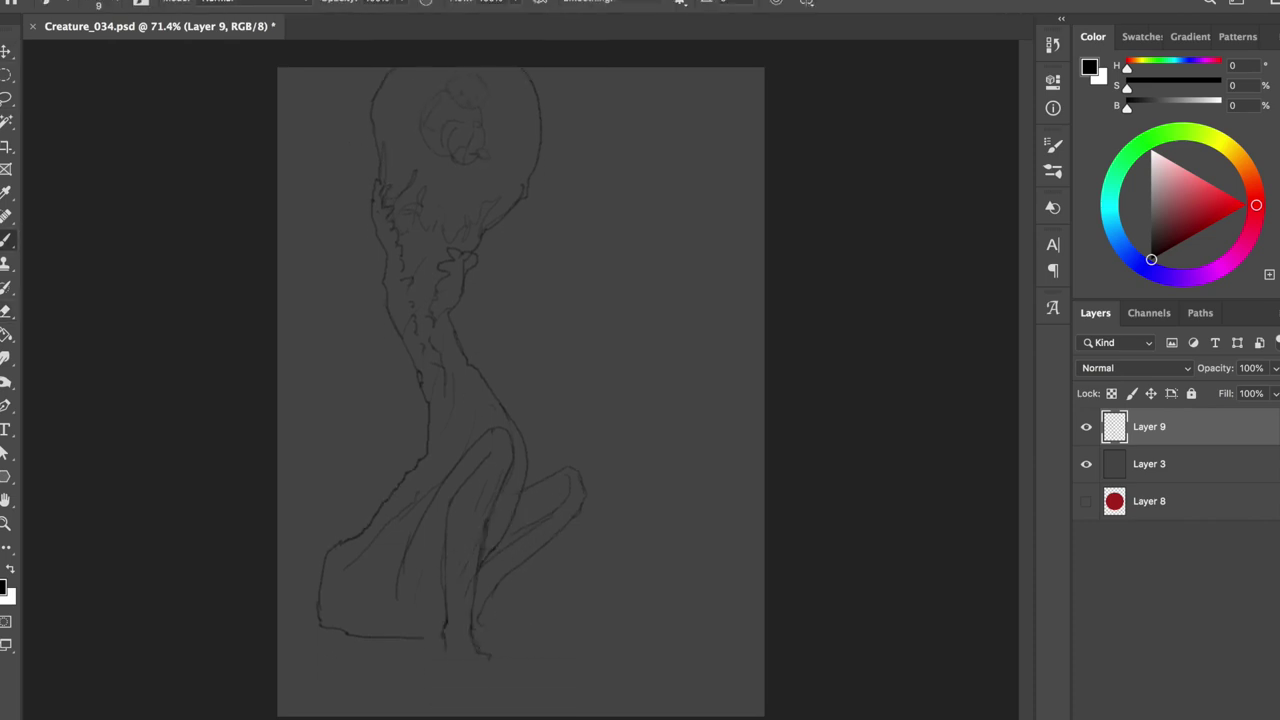
key(e)
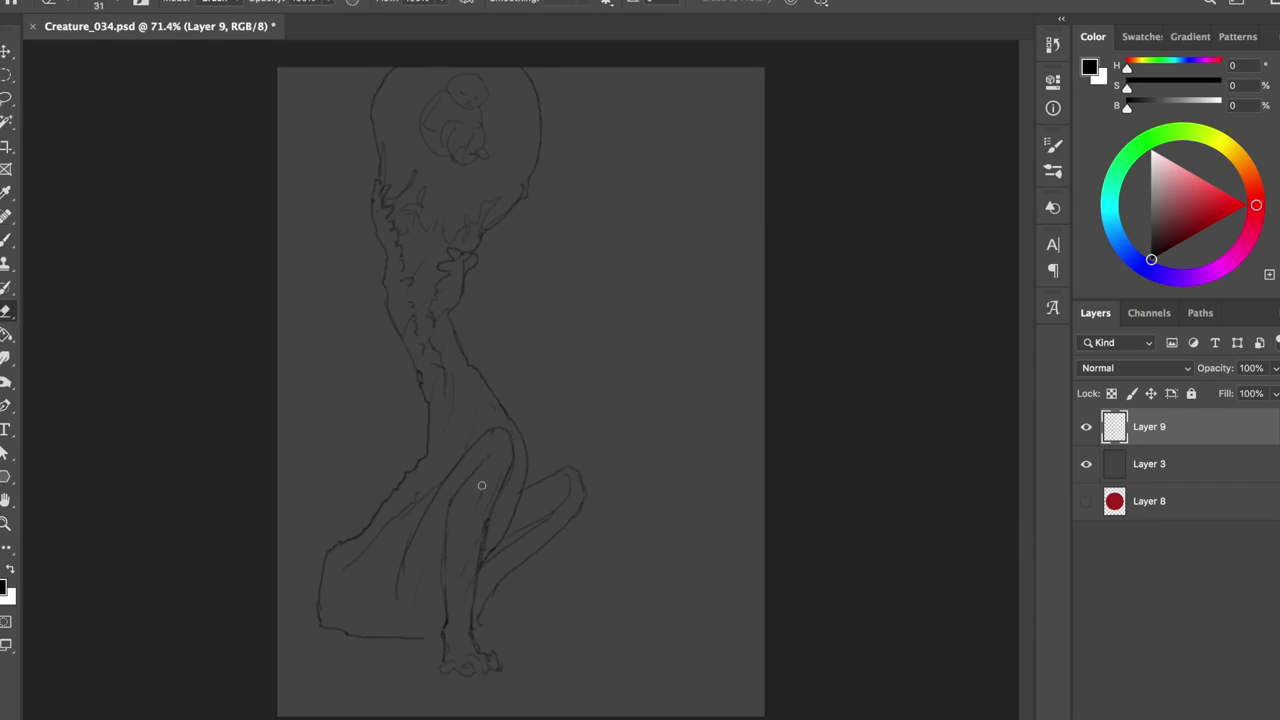
key(b)
drag(452, 480, 442, 558)
key(e)
key(b)
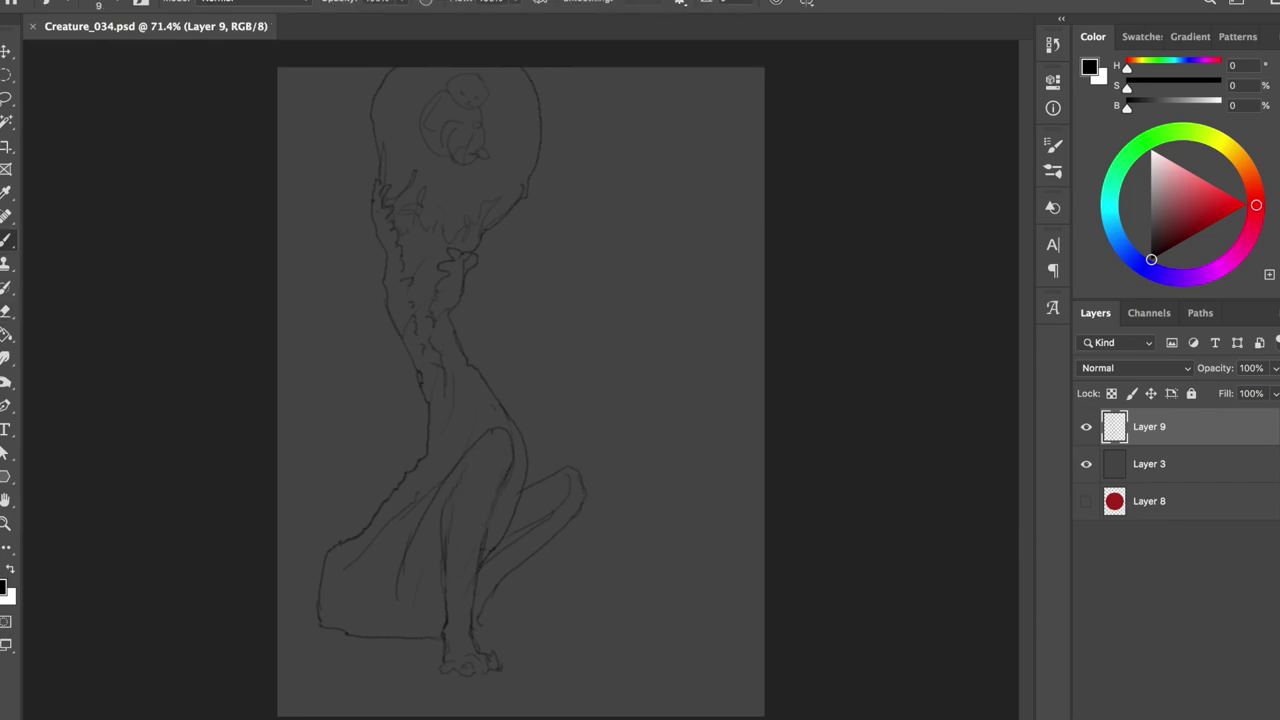
key(v)
drag(403, 664, 405, 667)
Step: Select the lower leg stroke and nudge it into place
key(b)
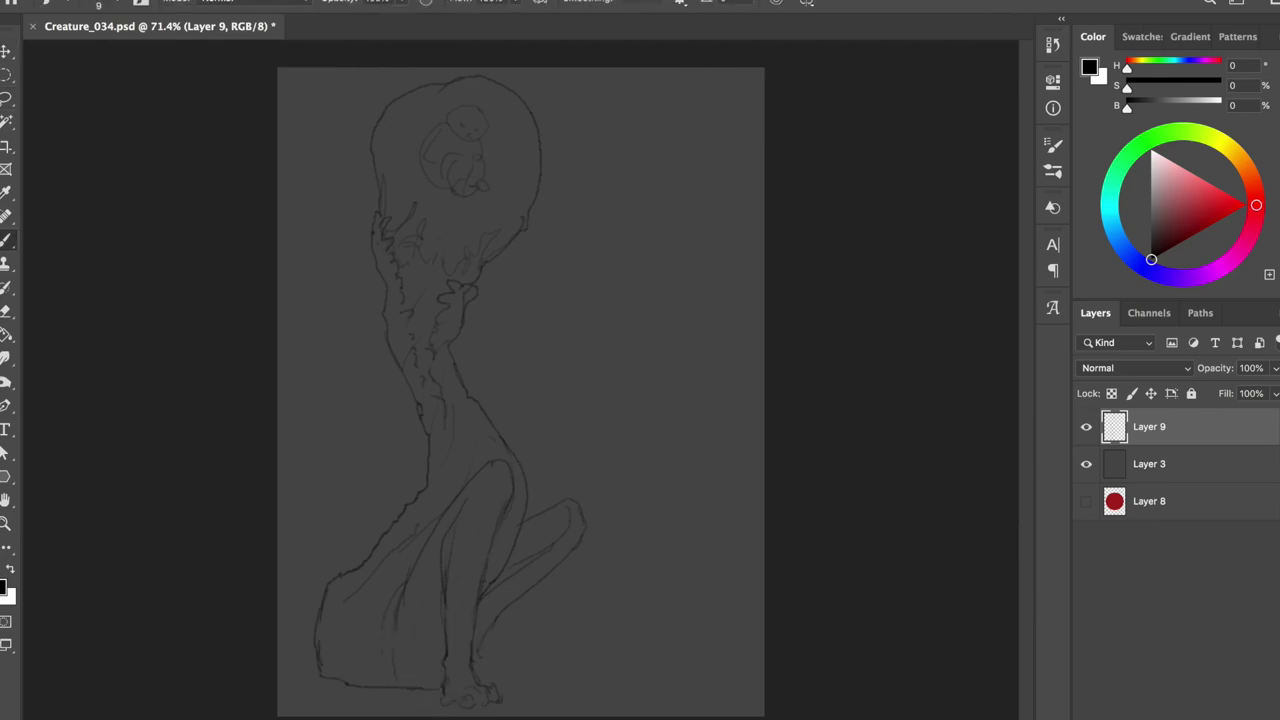
key(e)
key(h)
Step: Darken and redraw the lower leg contour strokes
key(h)
key(l)
drag(600, 451, 486, 614)
key(v)
drag(559, 572, 587, 596)
key(b)
drag(512, 552, 562, 526)
drag(518, 600, 476, 656)
drag(498, 526, 484, 660)
key(e)
key(b)
key(h)
key(h)
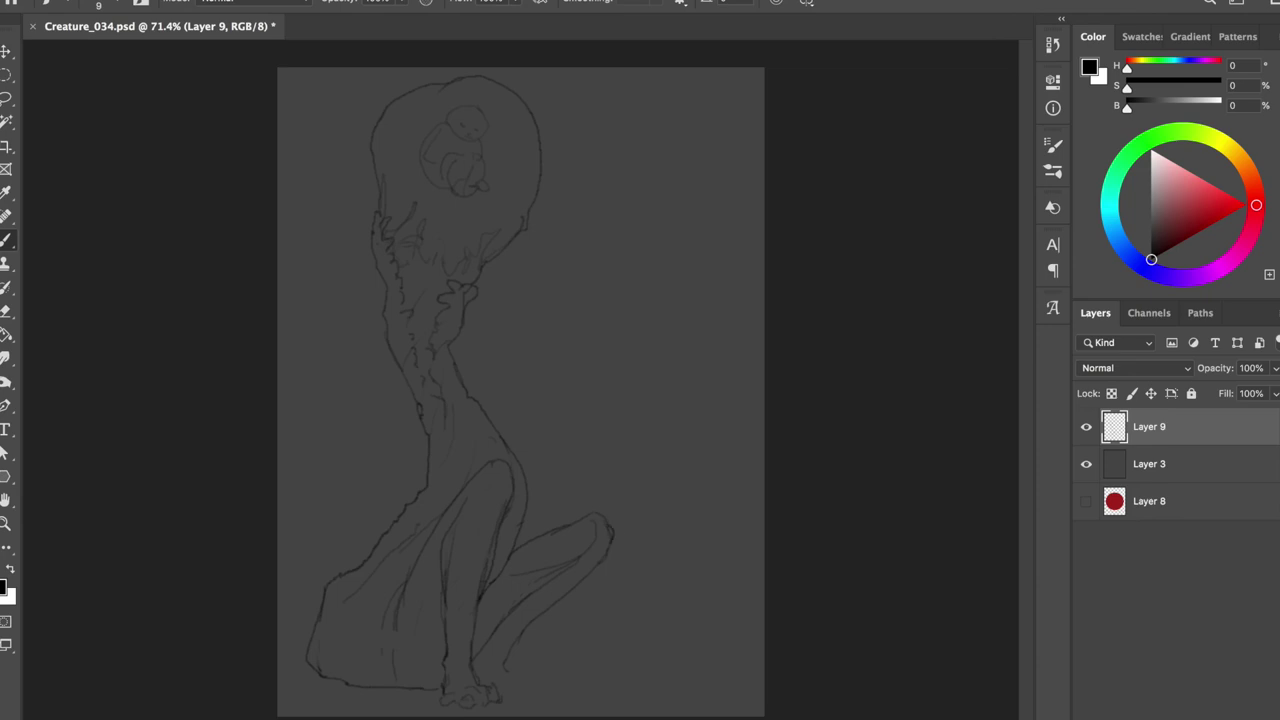
key(e)
key(b)
Step: Add clawed tips to the foot, mirroring the canvas to check
key(e)
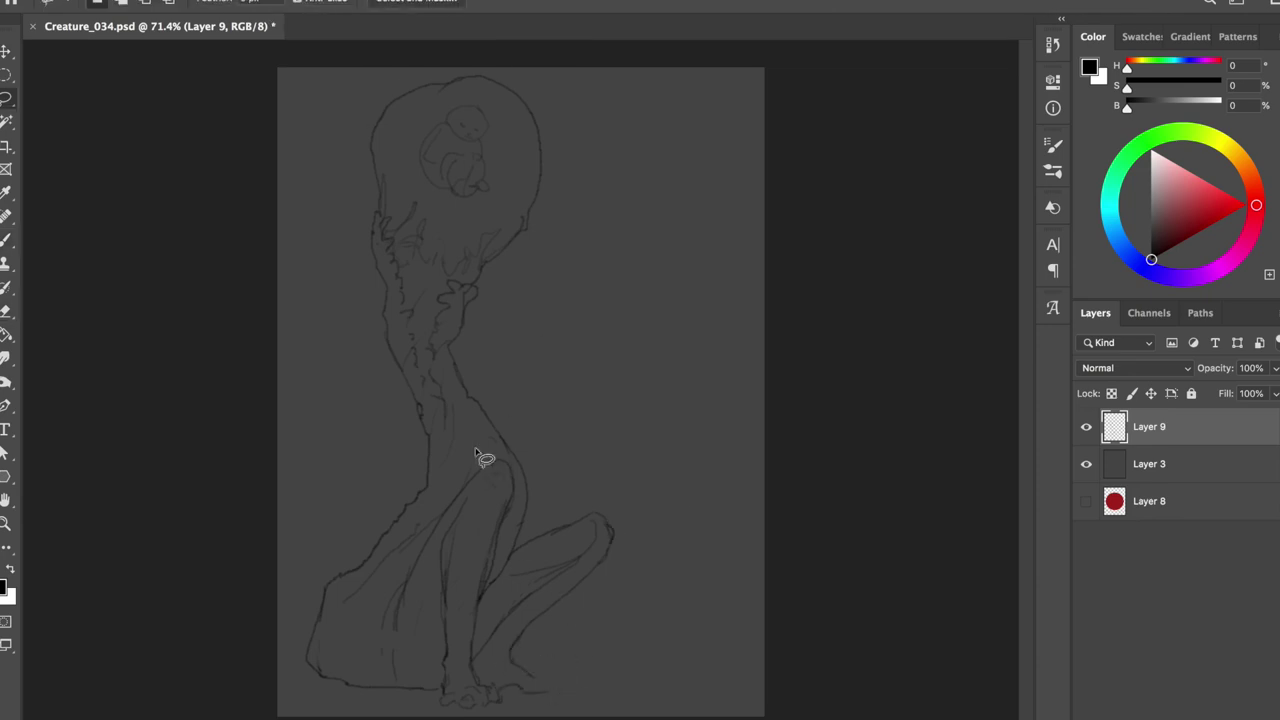
key(b)
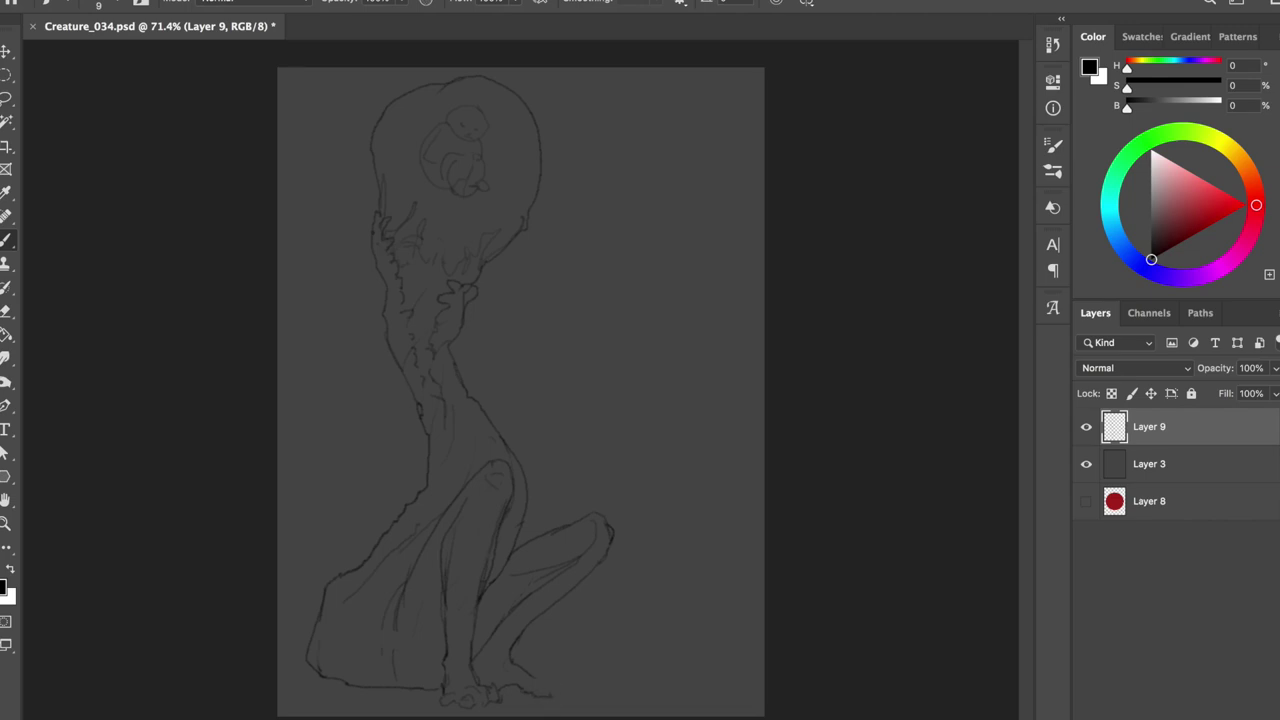
key(e)
key(b)
drag(558, 689, 568, 694)
key(ctrl+shift+h)
key(e)
key(b)
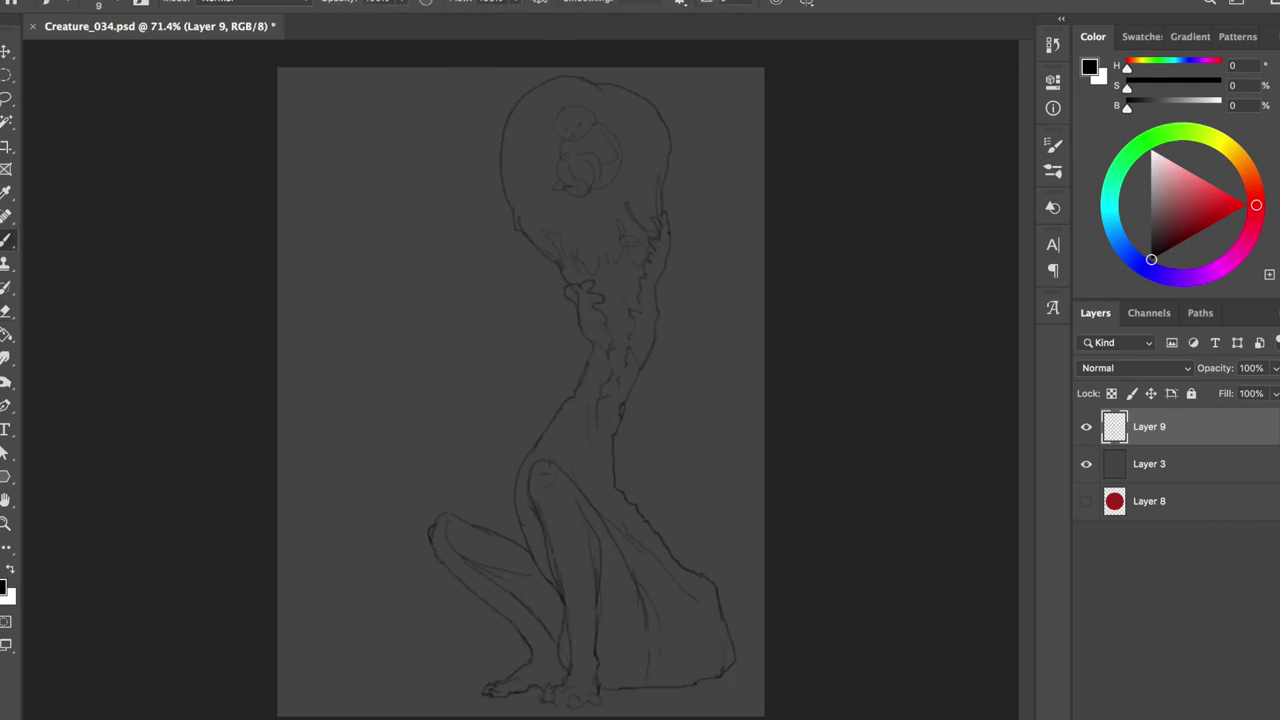
key(ctrl+shift+h)
Step: Scale the lassoed thigh contour lower with Free Transform and save
key(l)
drag(441, 503, 529, 471)
key(ctrl+t)
drag(445, 443, 445, 471)
key(Return)
key(ctrl+d)
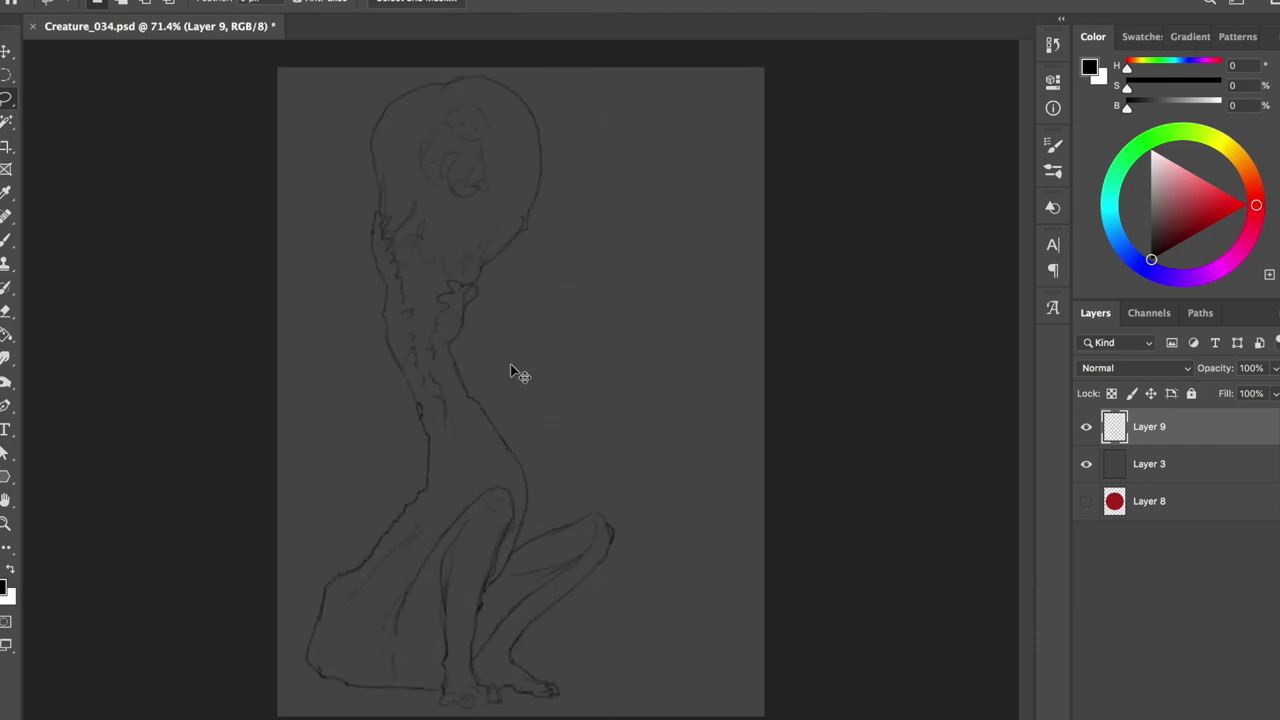
key(ctrl+s)
key(b)
Step: Draw short jagged spikes along the hip, waist and lower hip contour
drag(412, 502, 385, 520)
drag(428, 466, 370, 542)
drag(378, 546, 358, 562)
key(e)
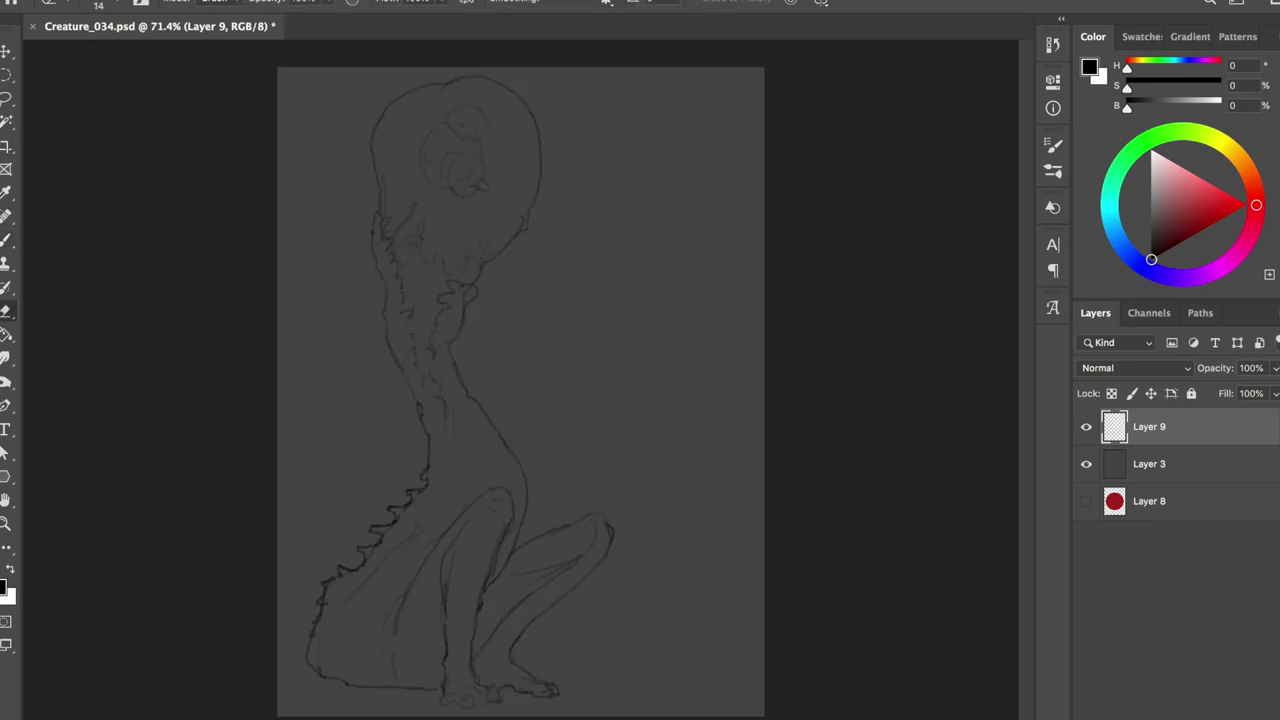
Step: Save the document and flip the canvas to check the new spikes
key(ctrl+s)
key(h)
key(b)
key(h)
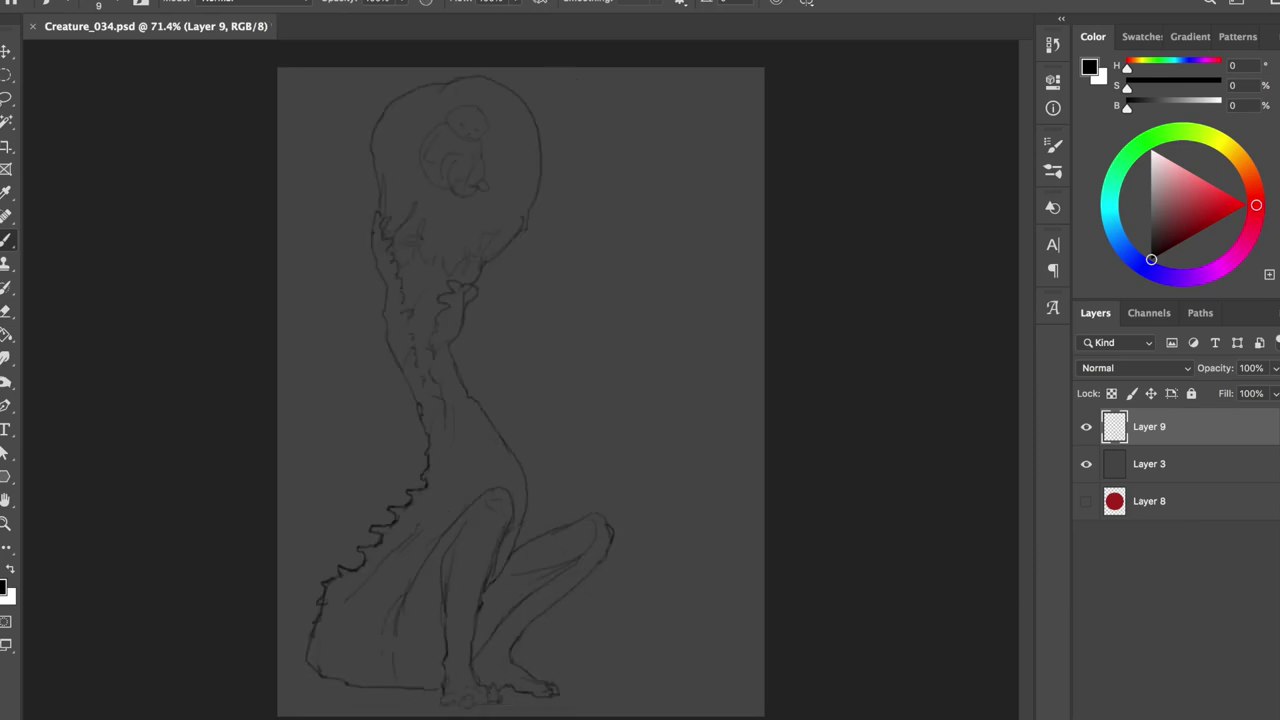
Step: Try lines on the thigh, body and feet, then undo them
drag(465, 440, 522, 490)
drag(525, 385, 528, 494)
key(ctrl+z)
key(ctrl+z)
drag(477, 704, 493, 702)
key(ctrl+z)
key(e)
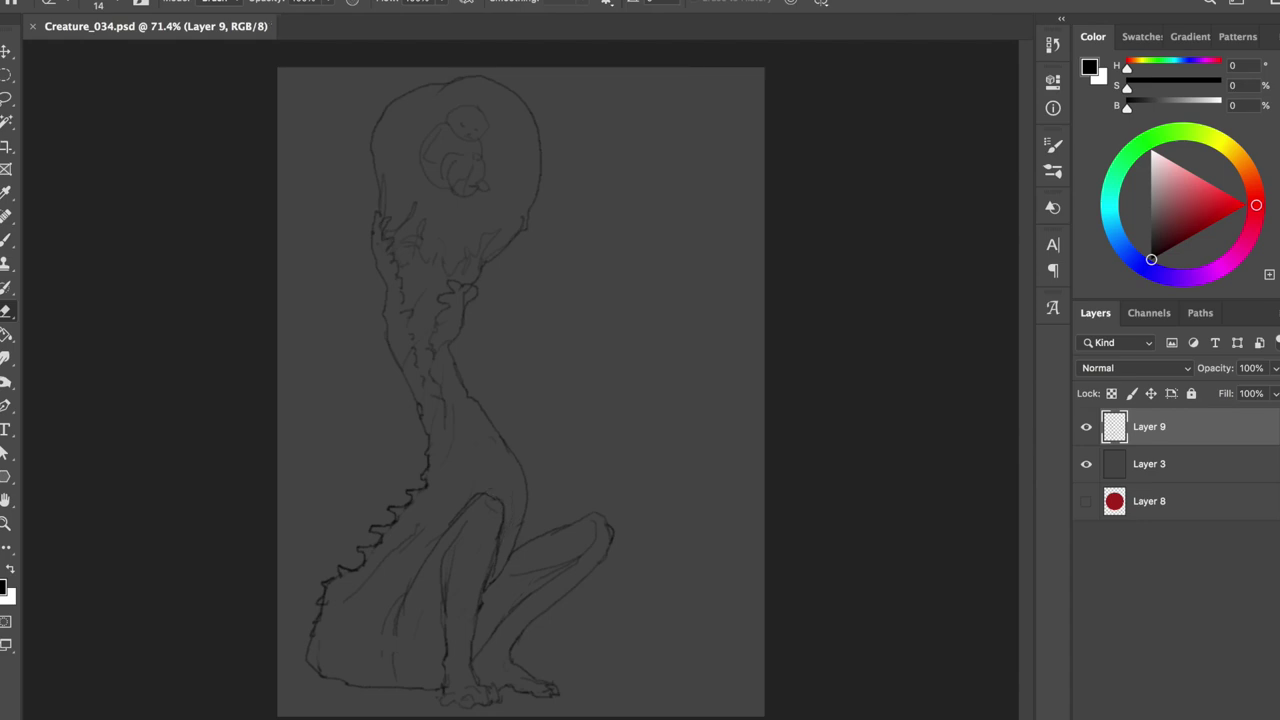
key(b)
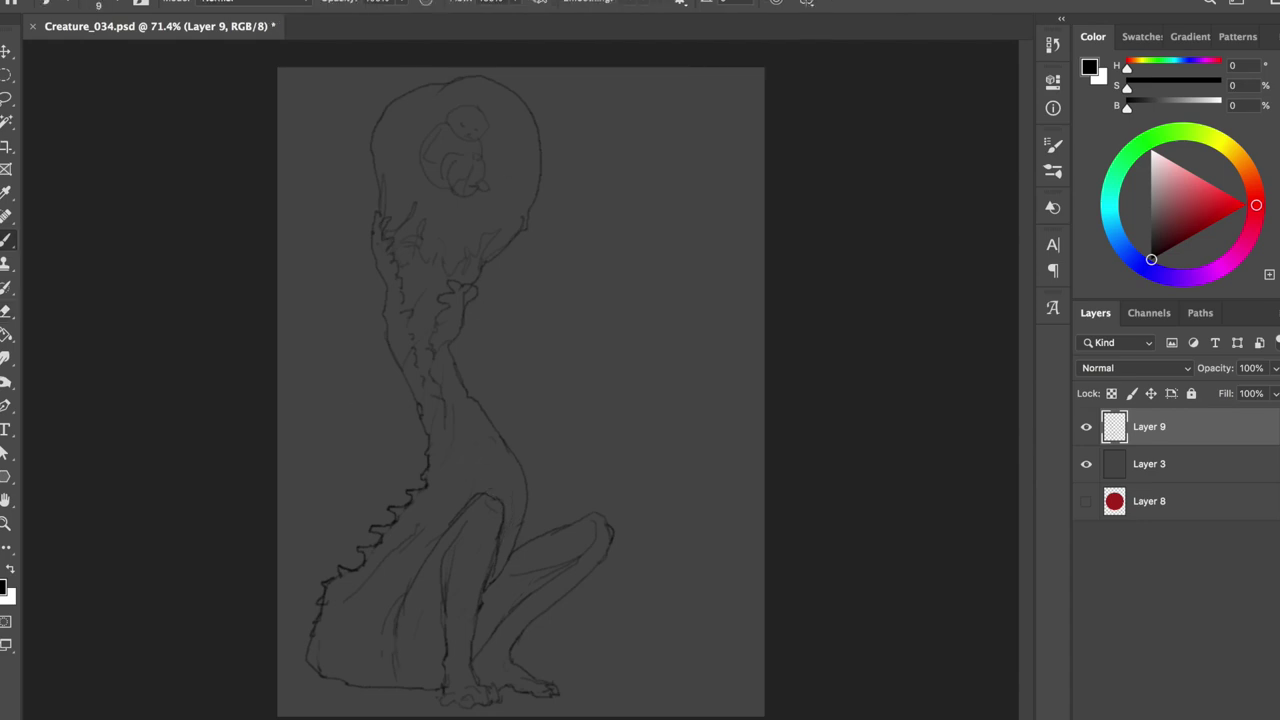
scroll(506, 409, up, 1)
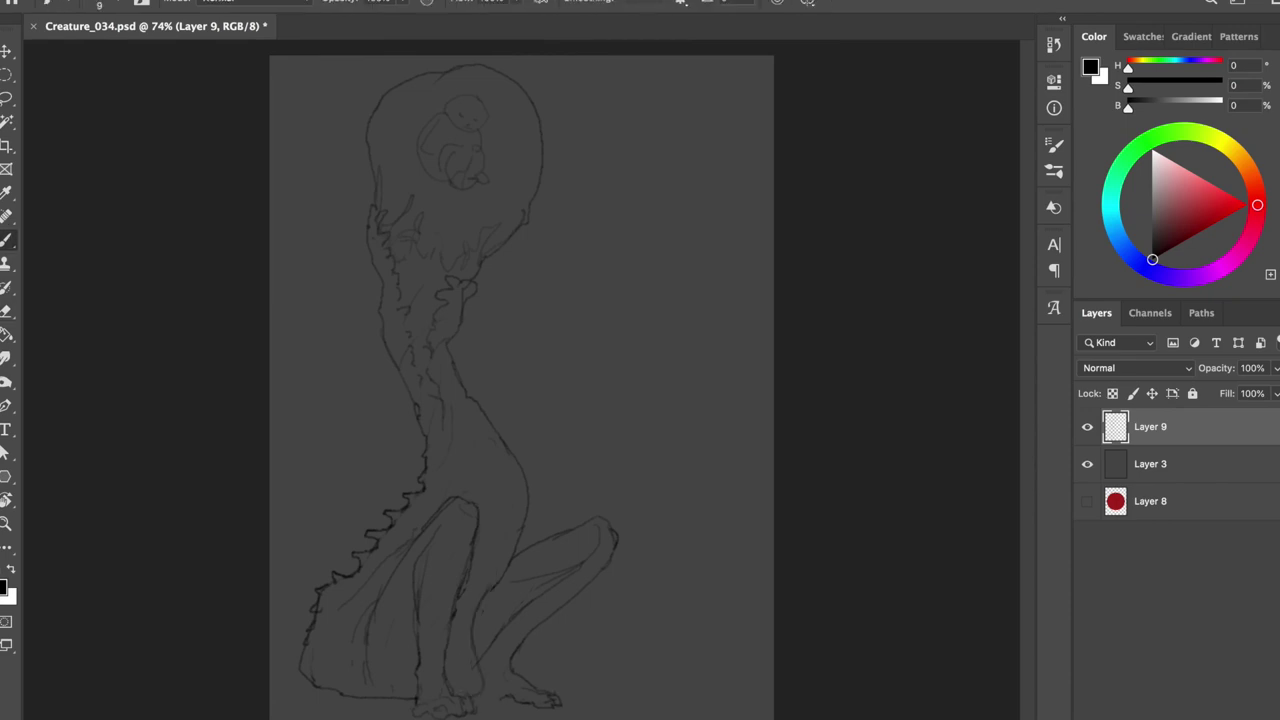
Step: Erase a small stroke near the legs and mirror the canvas to check
key(e)
key(b)
key(e)
drag(498, 622, 498, 646)
key(b)
key(ctrl+shift+h)
Step: Flip the canvas back, add a stroke near the legs, and save
key(e)
key(ctrl+shift+h)
key(b)
drag(453, 620, 455, 680)
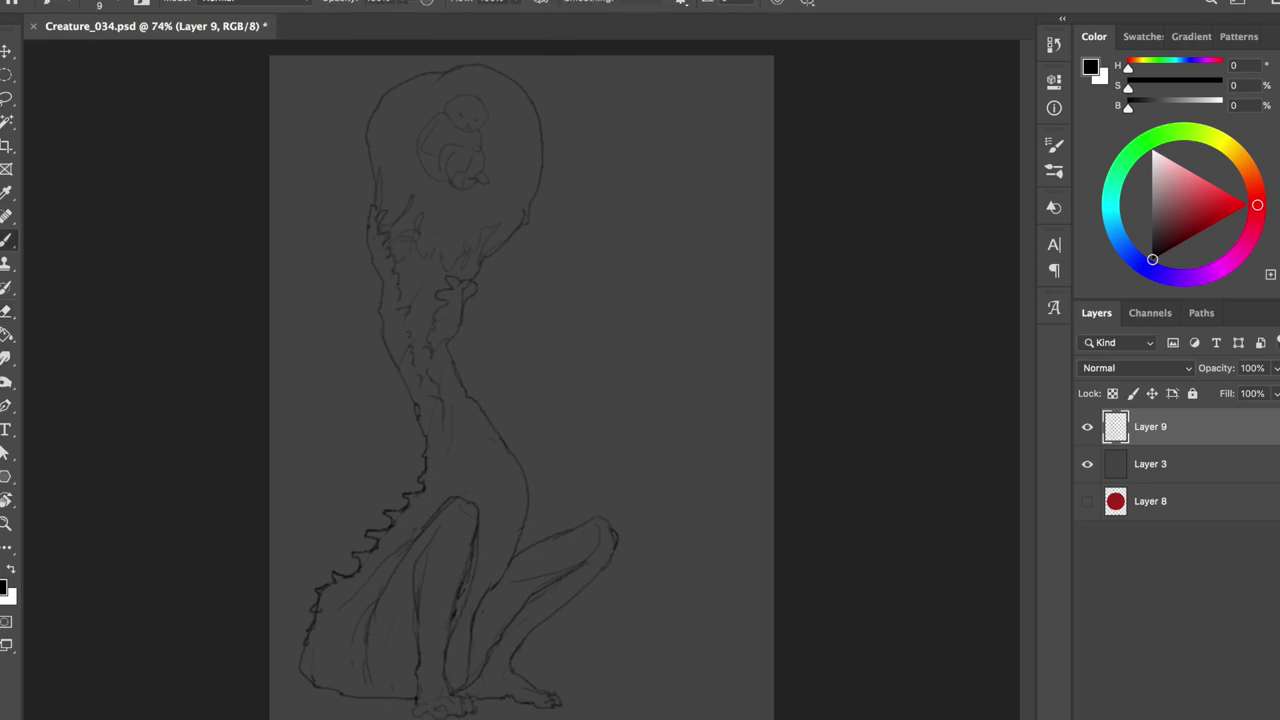
key(e)
key(b)
key(ctrl+s)
Step: Try an outline on the raised arm's left side, then undo it
drag(364, 209, 390, 352)
key(e)
key(b)
key(ctrl+z)
key(e)
key(b)
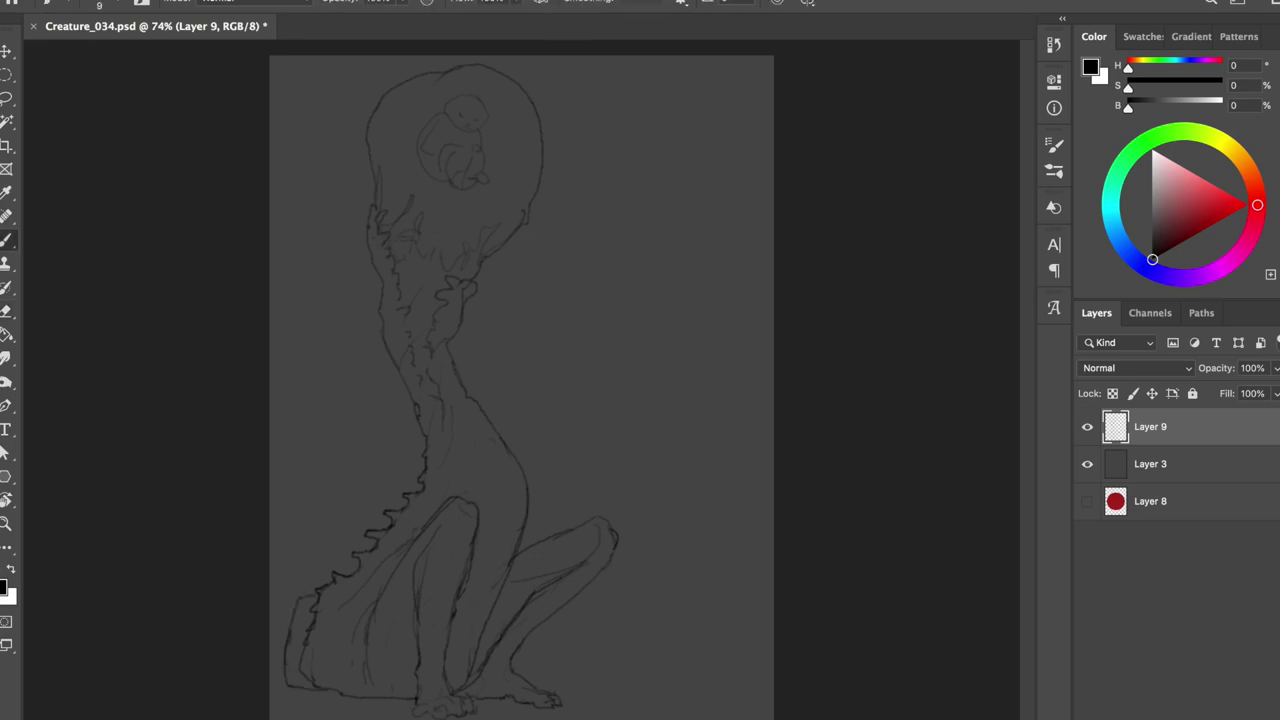
key(ctrl+z)
Step: Redraw the lower-left outer contour, then undo the new stroke
drag(282, 622, 380, 714)
key(e)
key(b)
key(ctrl+z)
Step: Fill the creature's silhouette on new Layer 10 and lighten Layer 3 via Hue/Saturation
key(ctrl+shift+alt+n)
key(alt+BackSpace)
key(ctrl+d)
key(alt+bracketleft)
key(ctrl+u)
drag(933, 328, 928, 336)
Step: Confirm Hue/Saturation, clip Shad to Sil, and set a small black brush
click(1137, 155)
click(1108, 463)
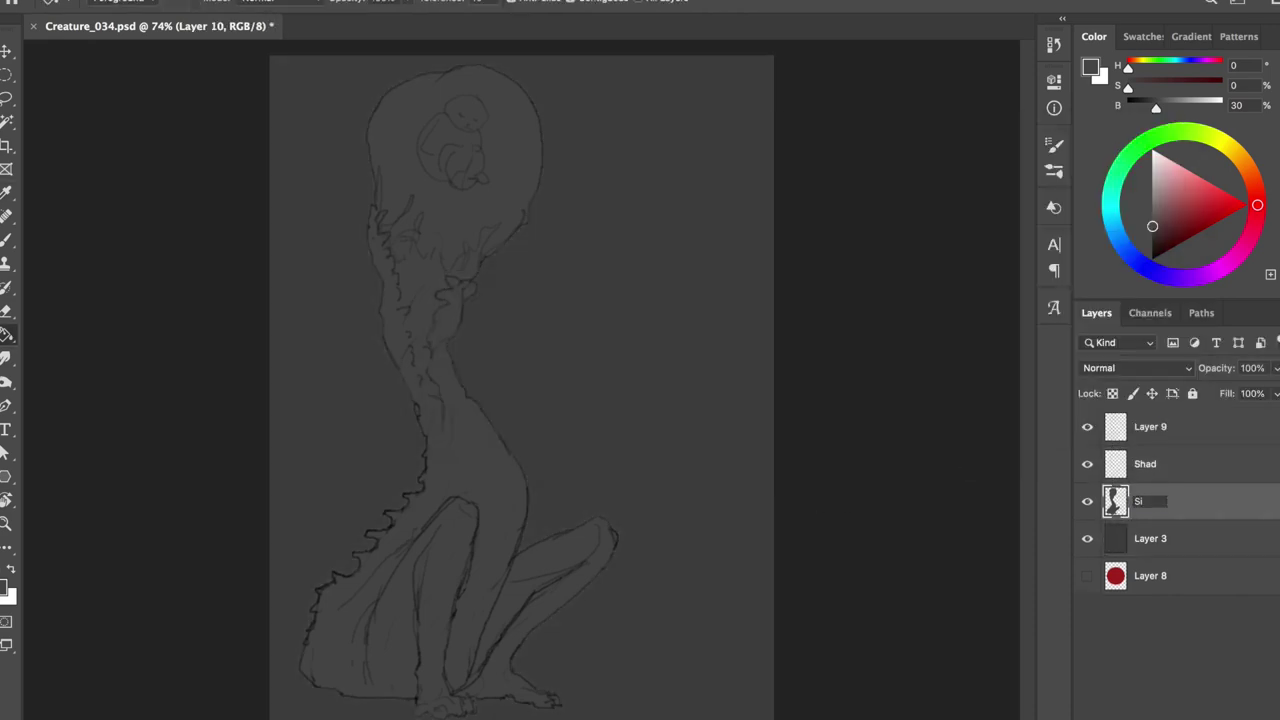
alt+click(1137, 482)
key(b)
key(d)
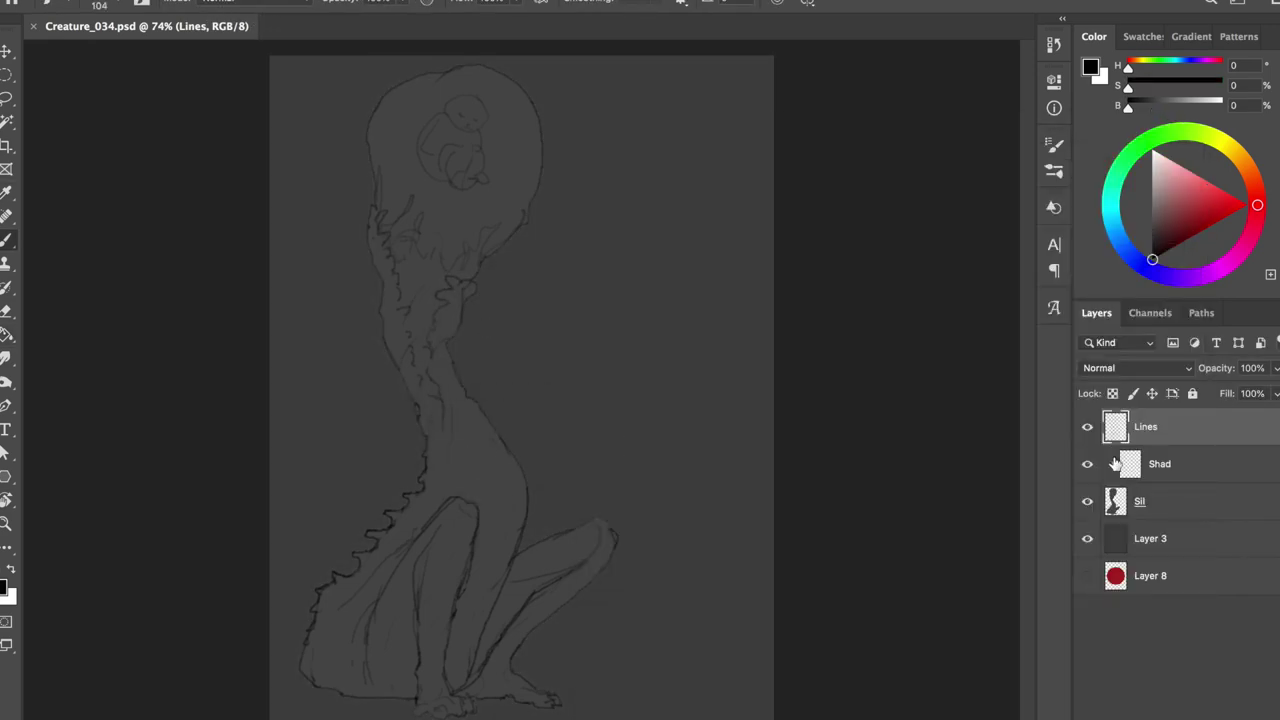
key(alt+bracketleft)
key(bracketleft)
Step: Paint soft dark shading over the lower body and legs
drag(398, 558, 349, 605)
drag(305, 688, 451, 671)
drag(570, 566, 434, 663)
drag(416, 620, 445, 680)
key(bracketright)
drag(530, 690, 430, 705)
drag(565, 598, 505, 662)
drag(388, 628, 368, 695)
mouse_move(396, 596)
mouse_down()
mouse_move(330, 605)
mouse_move(370, 695)
mouse_up()
drag(495, 610, 465, 670)
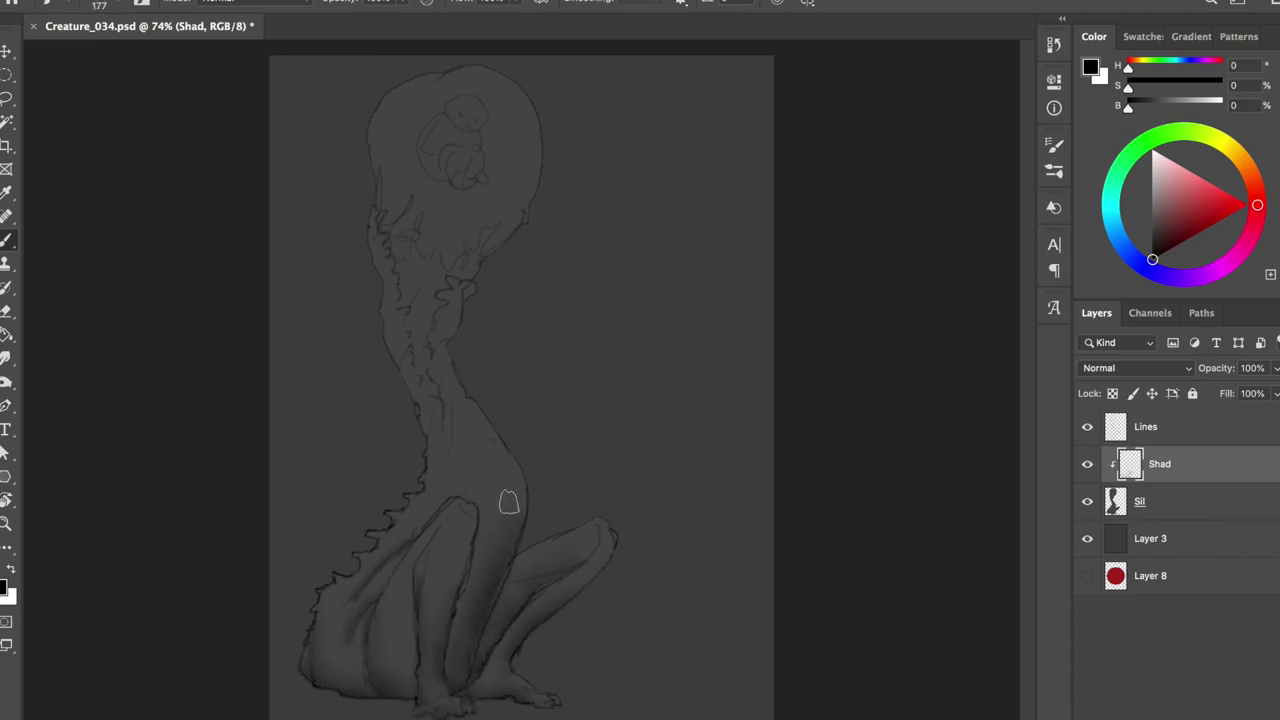
Step: Shade the right leg, back spikes, waist and both sides of the neck
mouse_move(530, 570)
mouse_down()
mouse_move(595, 545)
mouse_move(612, 552)
mouse_up()
mouse_move(429, 491)
mouse_down()
mouse_move(377, 554)
mouse_move(475, 435)
mouse_move(440, 505)
mouse_move(480, 430)
mouse_up()
key(bracketleft)
drag(515, 470, 465, 415)
drag(430, 460, 400, 360)
drag(379, 259, 372, 240)
drag(470, 288, 426, 396)
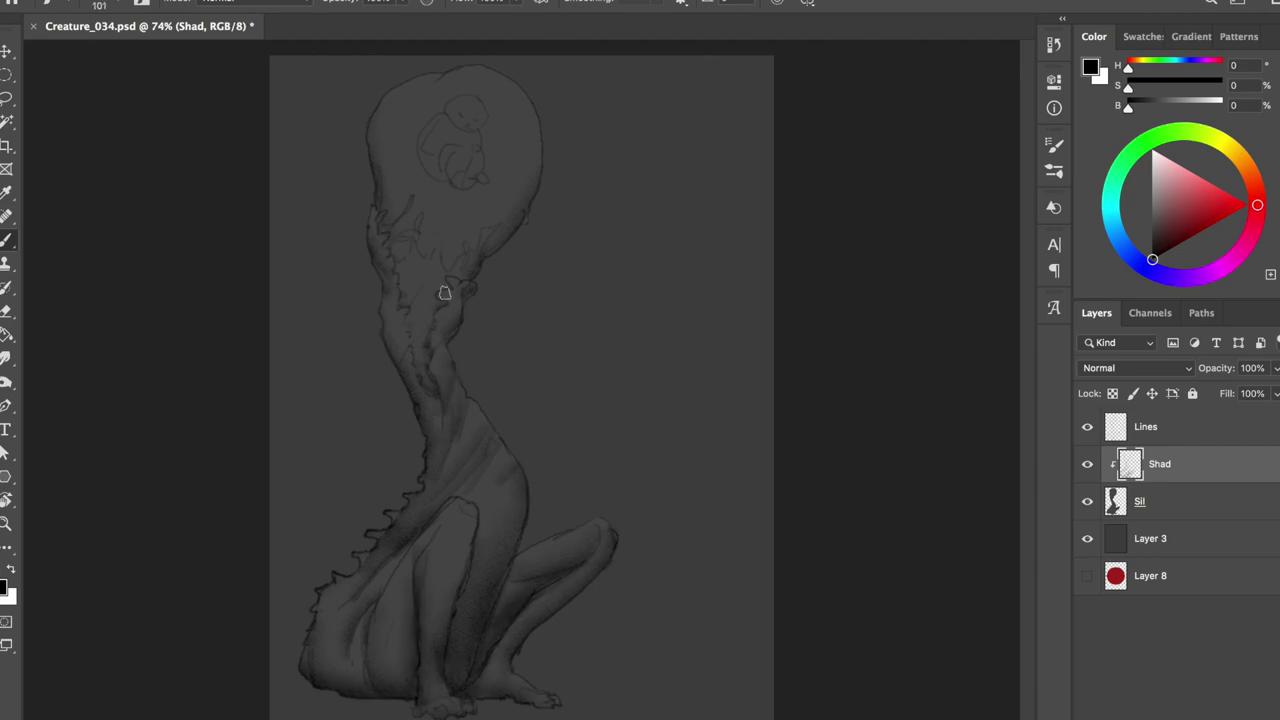
Step: With a much smaller brush, darken the thigh and lower-left body near the feet
right_click(520, 437)
mouse_move(504, 509)
mouse_down()
mouse_move(488, 552)
mouse_move(508, 500)
mouse_up()
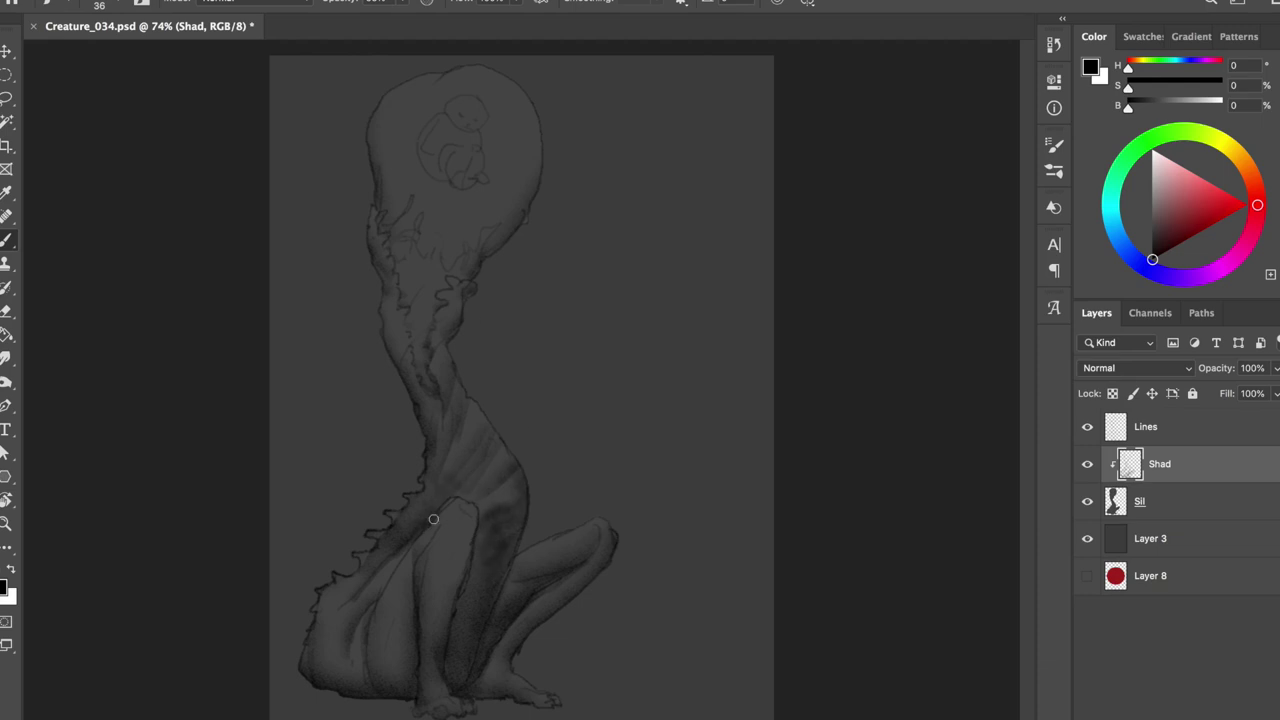
drag(394, 600, 380, 675)
drag(345, 585, 335, 675)
drag(505, 655, 502, 681)
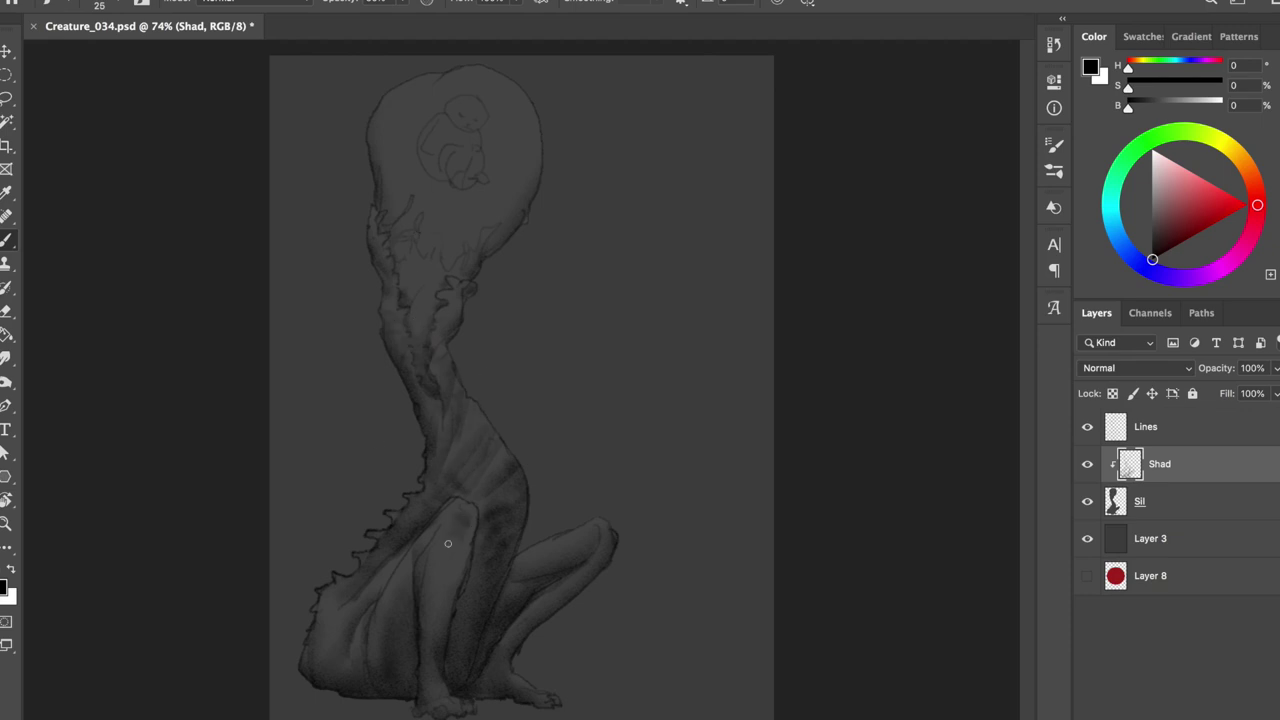
Step: Save the document and select the Lines layer with the Brush active
key(e)
key(ctrl+s)
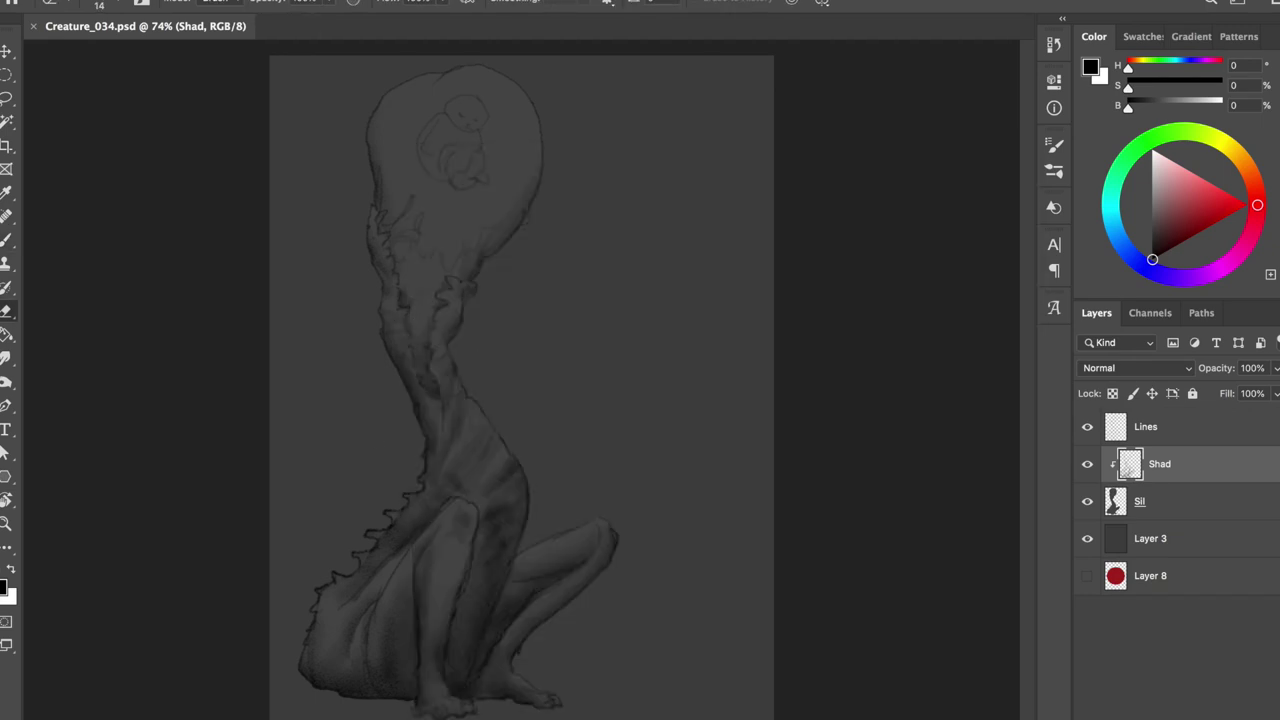
key(alt+bracketright)
click(540, 480)
key(b)
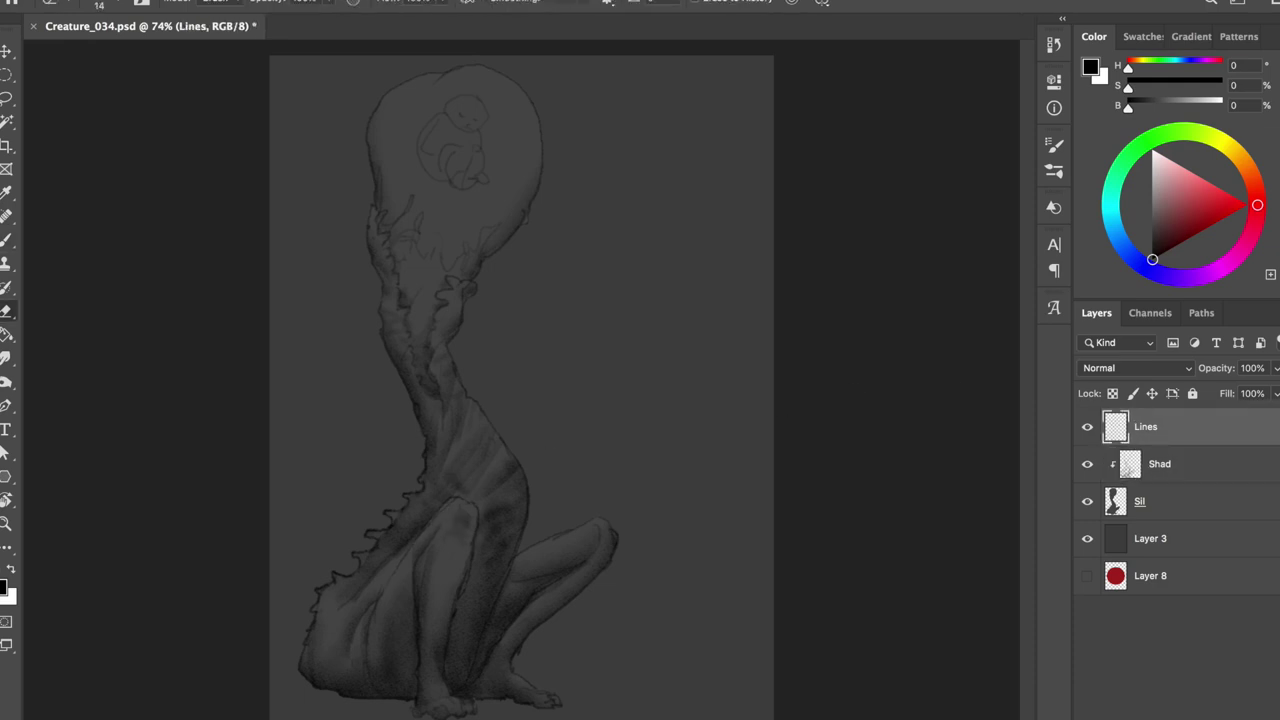
Step: Delete the Lines layer and darken the shading along the lower leg and shin
key(Delete)
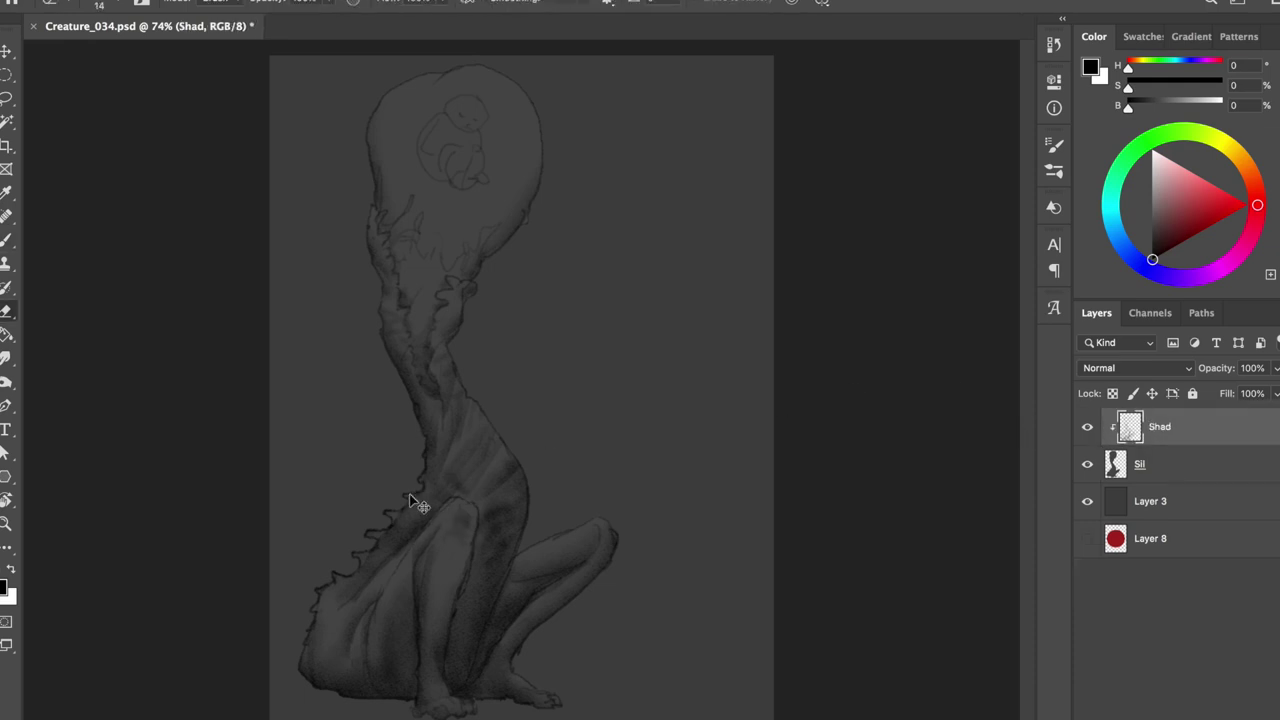
key(b)
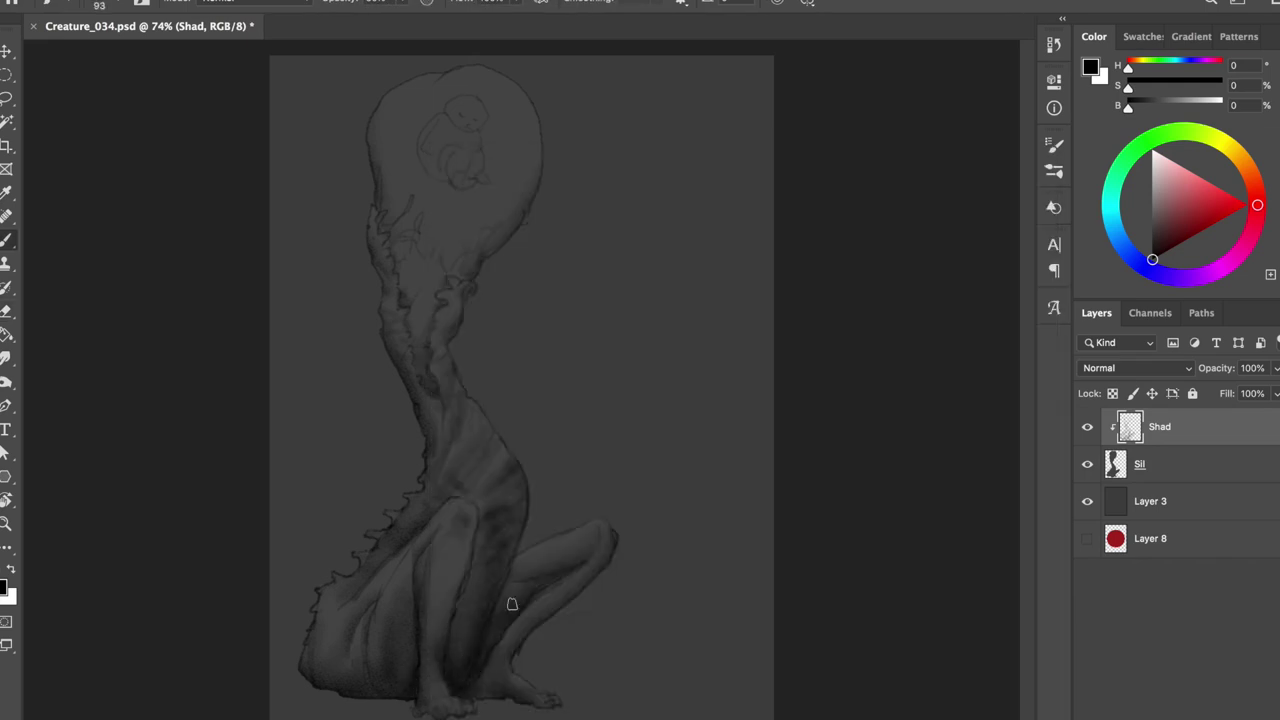
mouse_move(529, 569)
mouse_down()
mouse_move(611, 534)
mouse_move(480, 694)
mouse_up()
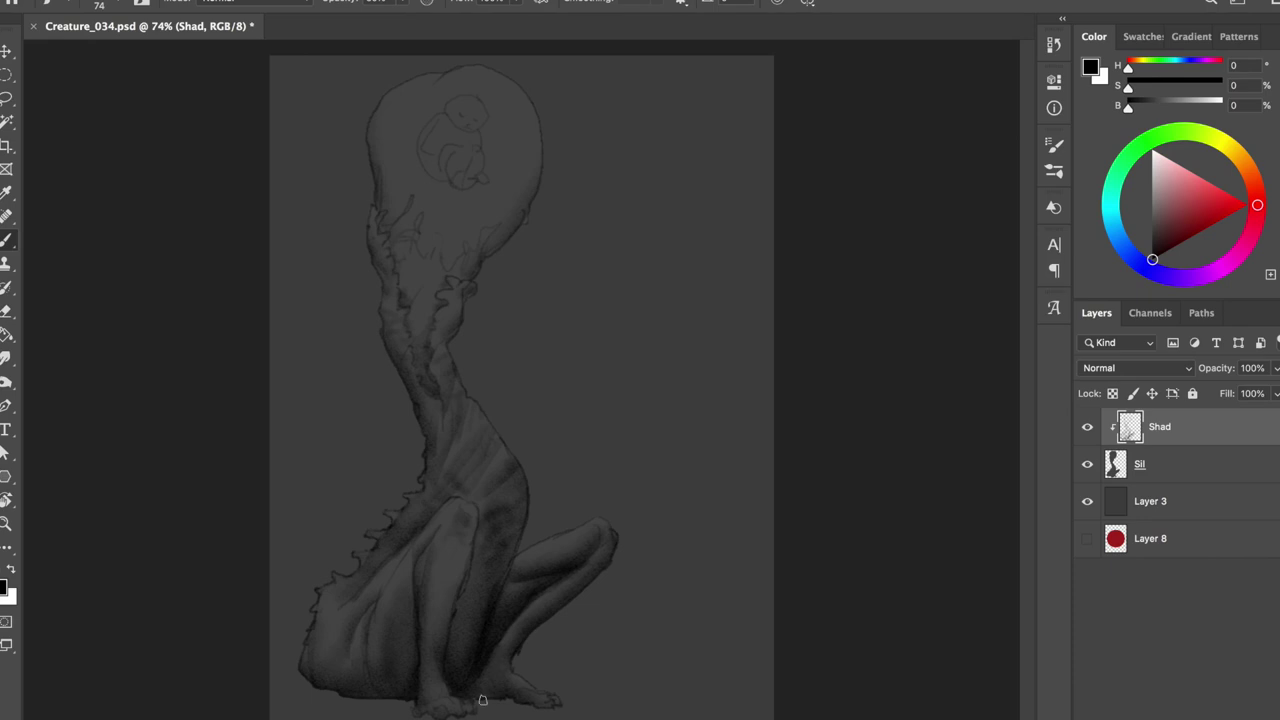
Step: Alternate painting and erasing on the leg shading, adjusting brush size
key(e)
key(b)
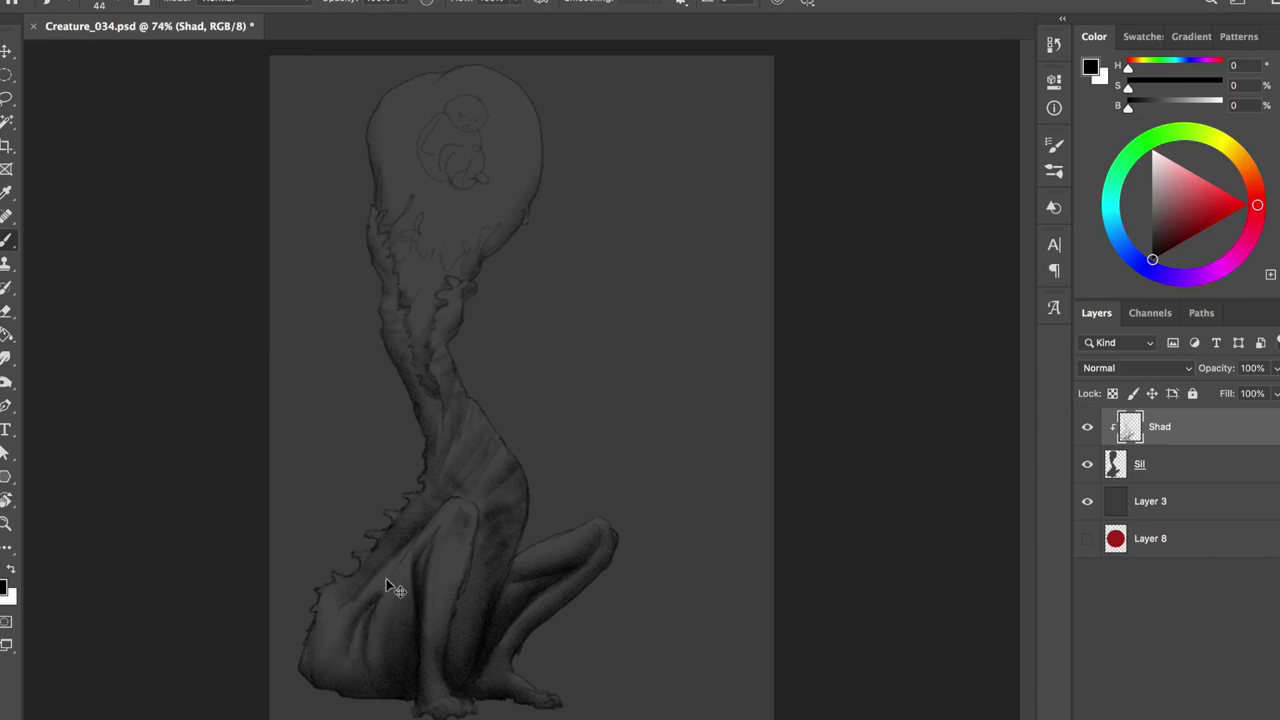
key(e)
key(b)
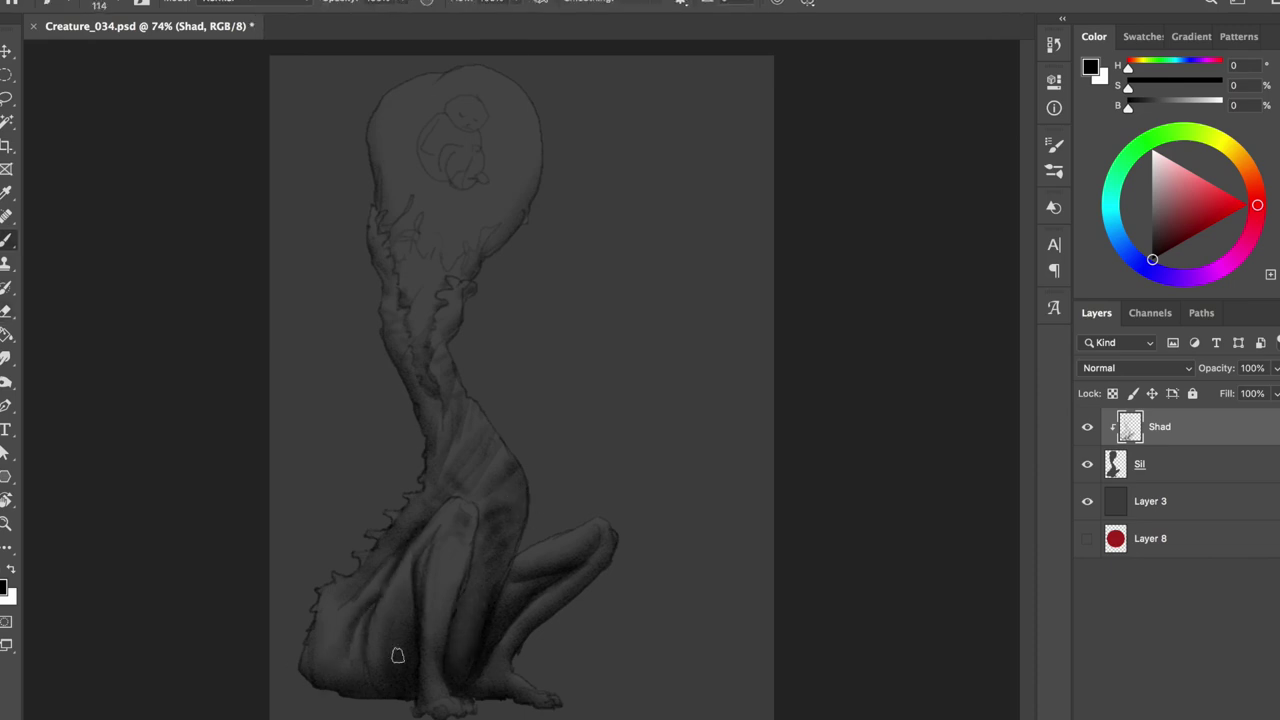
key(bracketleft)
key(bracketleft)
key(e)
key(b)
key(e)
key(b)
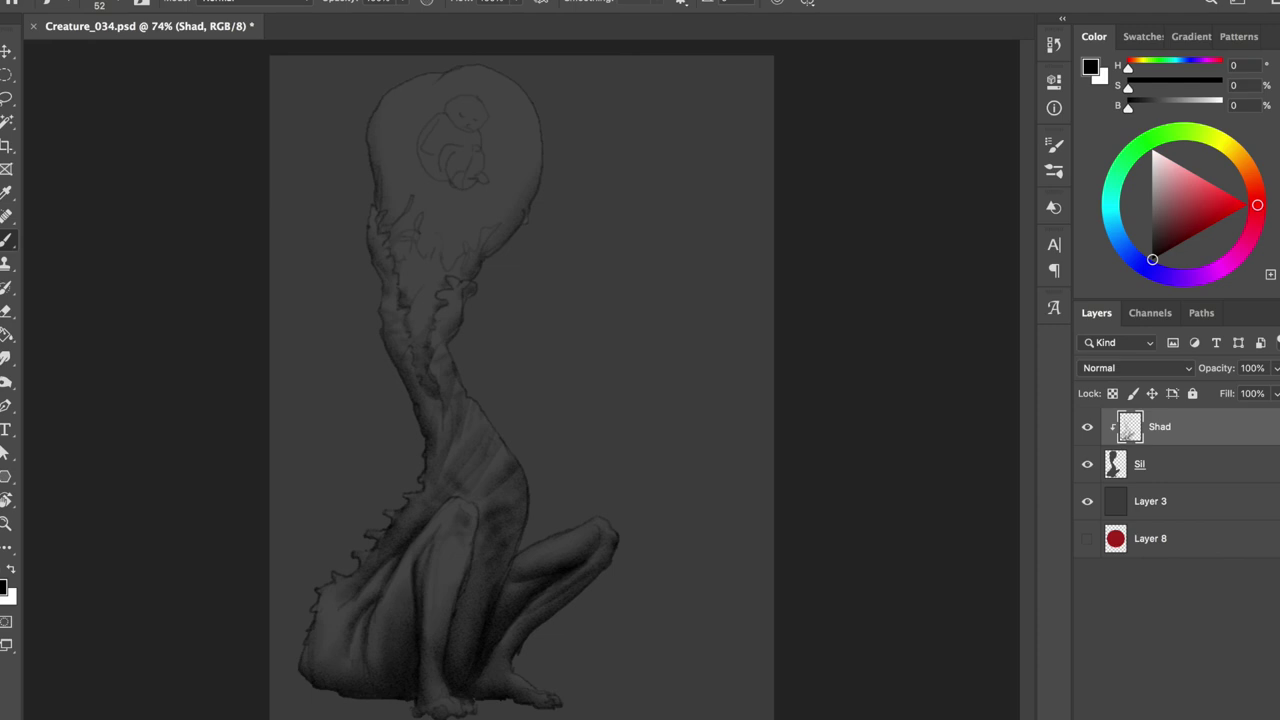
Step: Check the Sil layer, return to Shad, and lower brush opacity to 40%
key(alt+bracketleft)
key(e)
key(alt+bracketright)
key(b)
key(4)
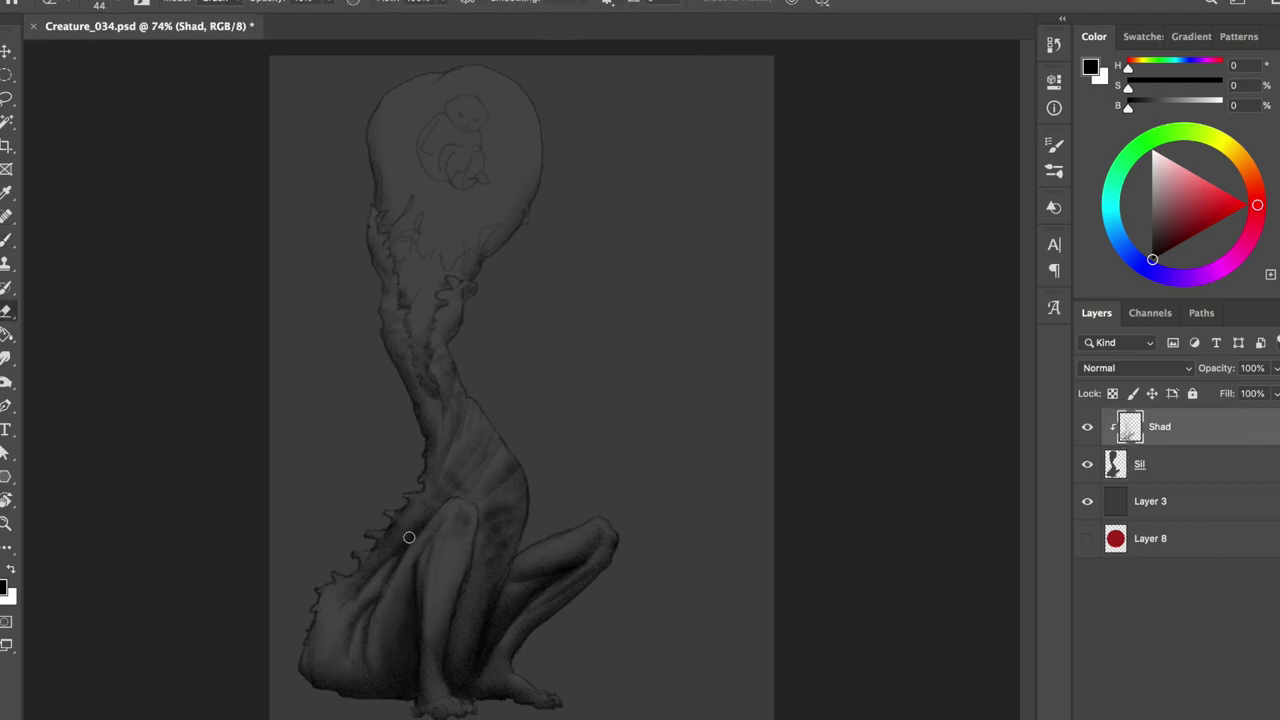
key(b)
Step: Erase a small dab of shading on the lower figure
key(e)
key(b)
key(e)
key(b)
key(e)
key(b)
key(e)
click(400, 548)
Step: Mirror the canvas horizontally to check the shading, then flip it back
key(b)
key(e)
key(b)
key(e)
key(b)
key(e)
key(h)
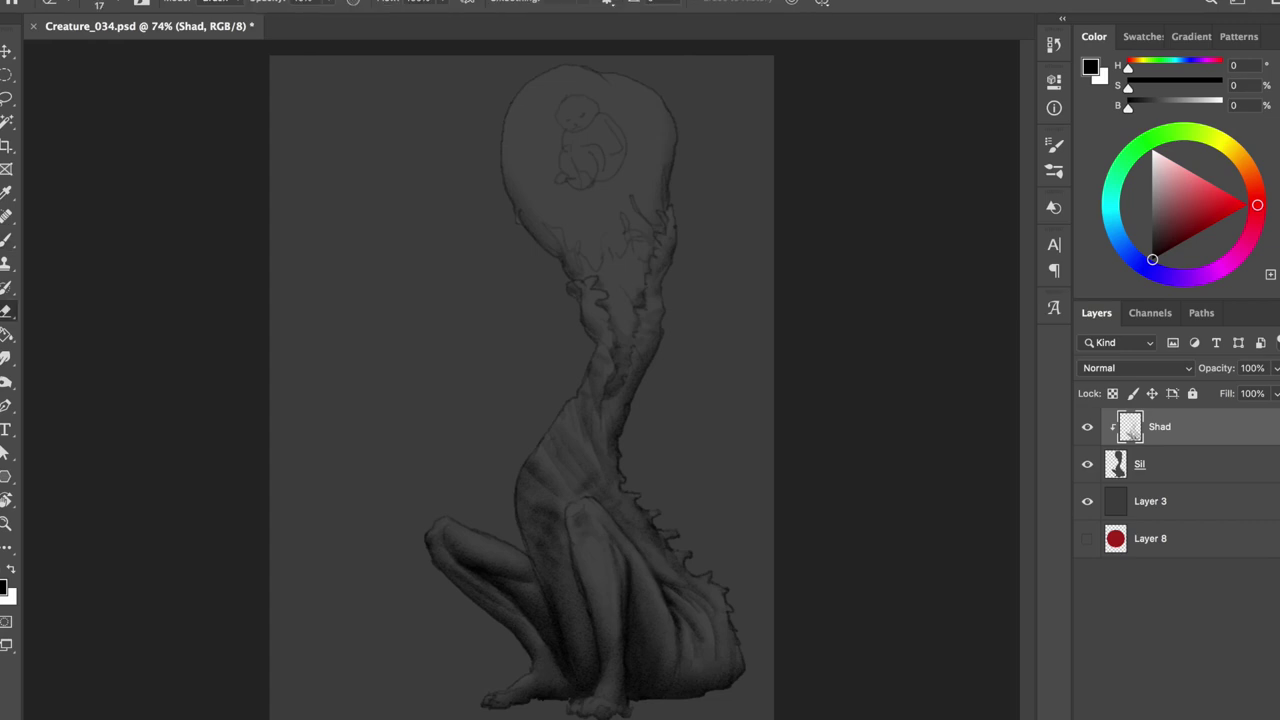
key(b)
key(h)
Step: Mirror the view, erase a small torso area, then undo that erase
key(e)
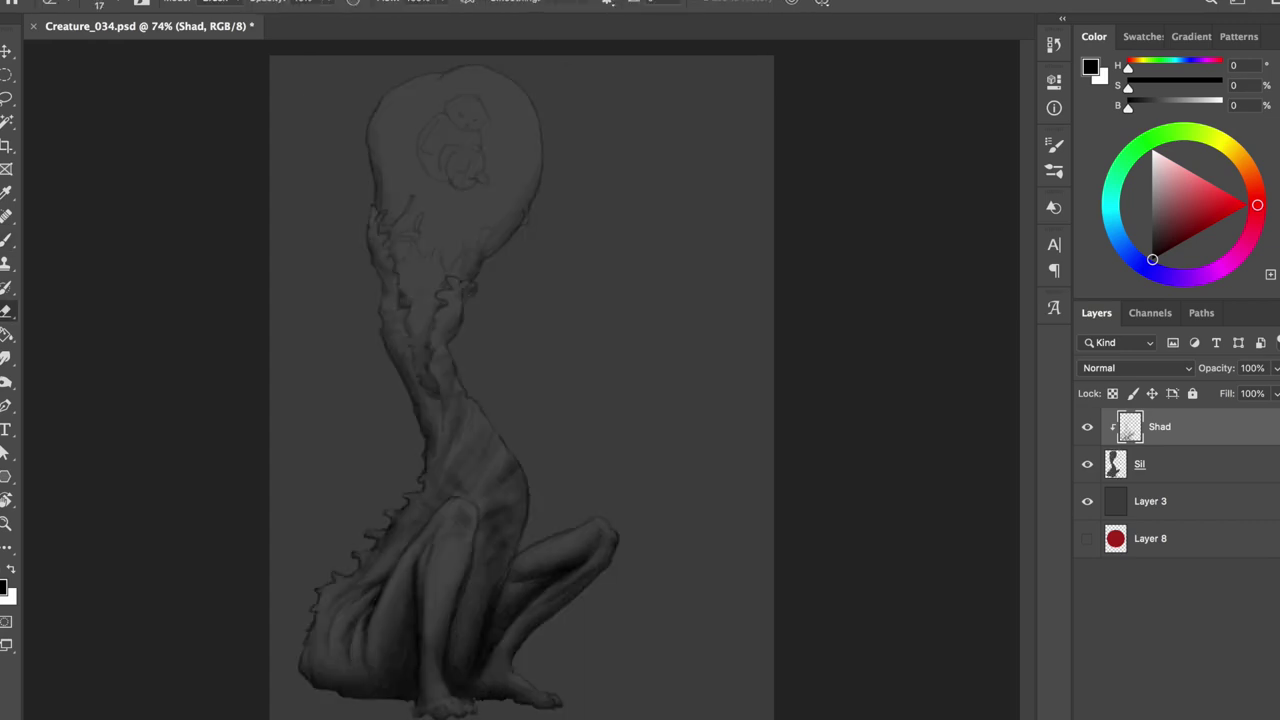
key(b)
key(e)
key(b)
key(e)
key(h)
click(537, 478)
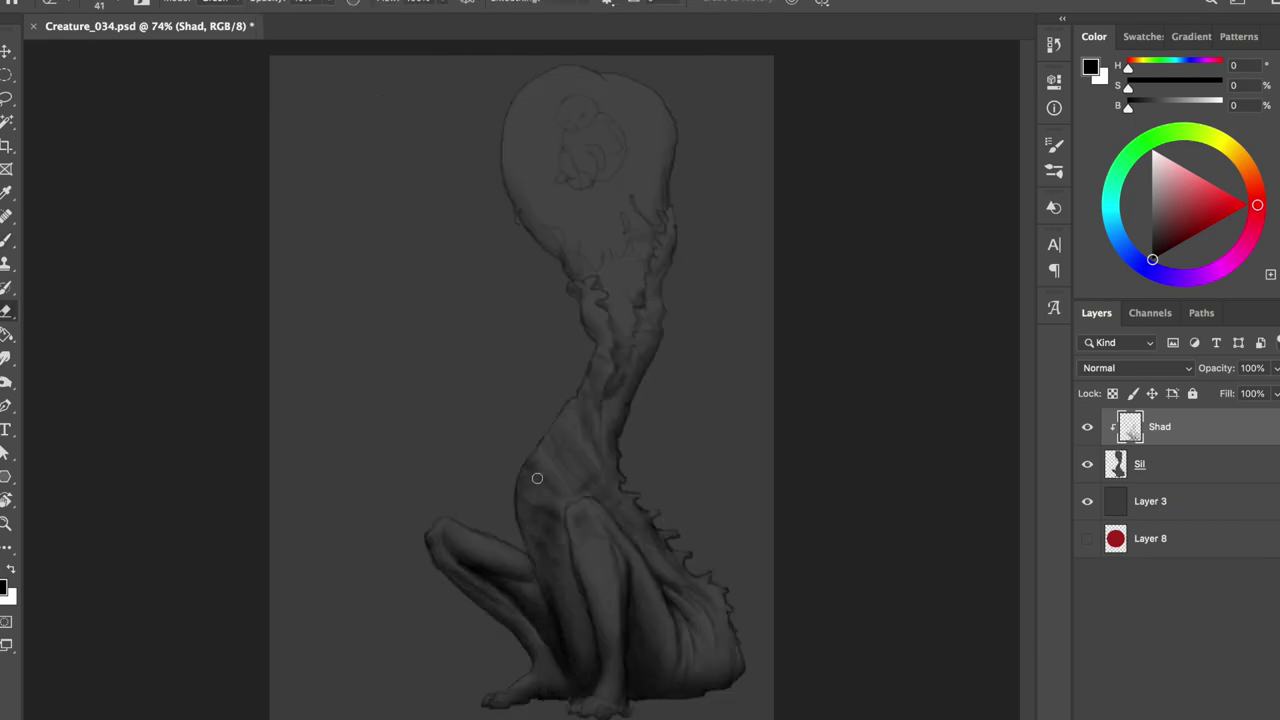
key(ctrl+z)
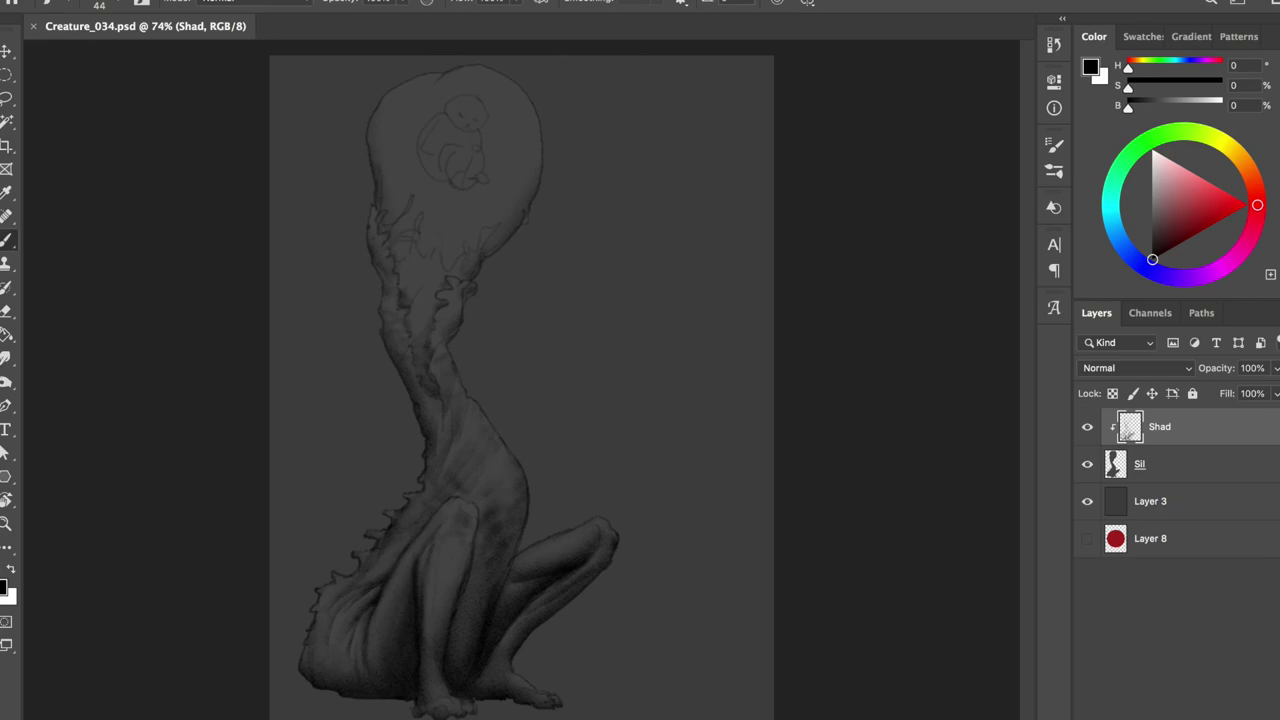
Step: Use a smaller brush to paint and deepen dark shading across the torso
right_click(505, 148)
double_click(678, 466)
key(bracketleft)
key(bracketleft)
drag(516, 476, 474, 558)
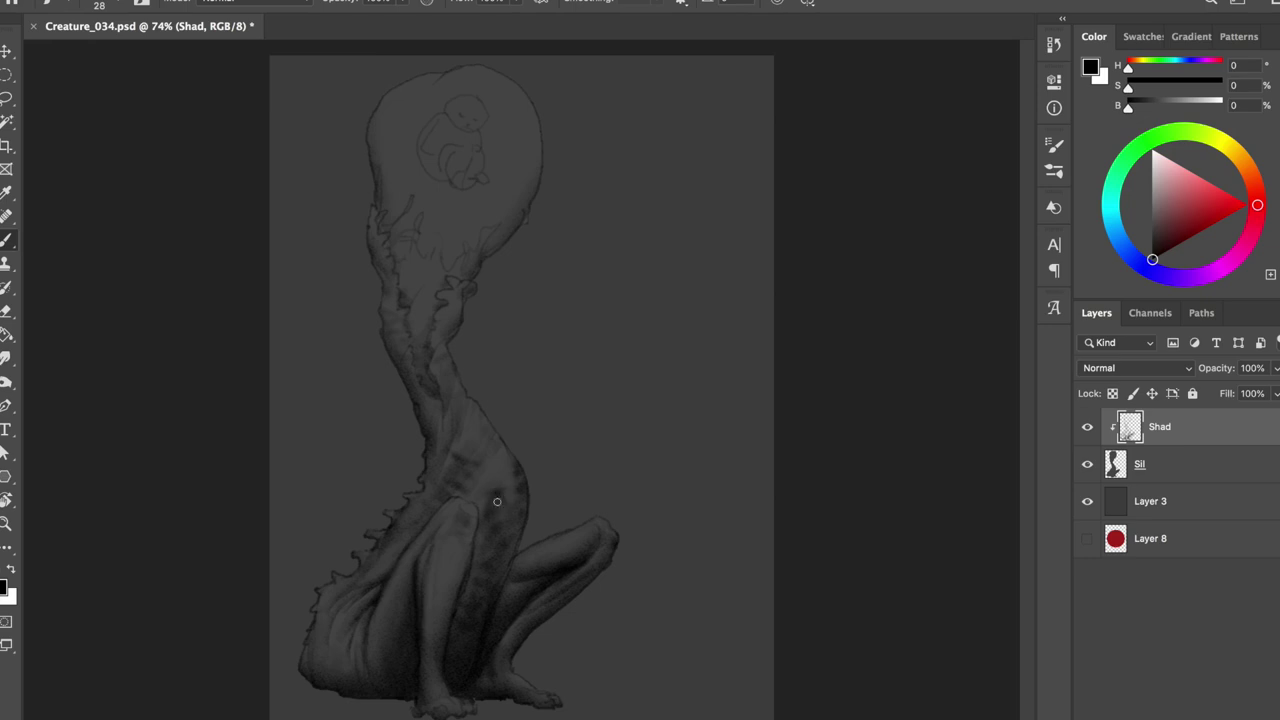
key(e)
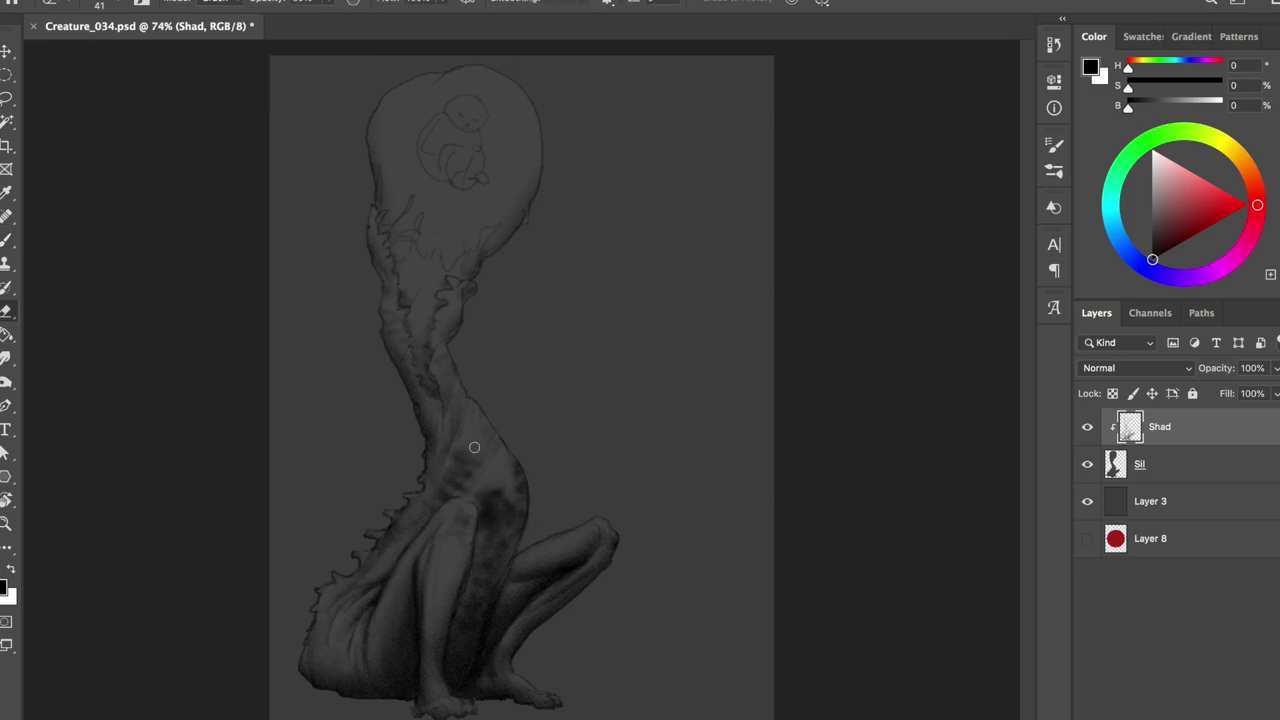
key(b)
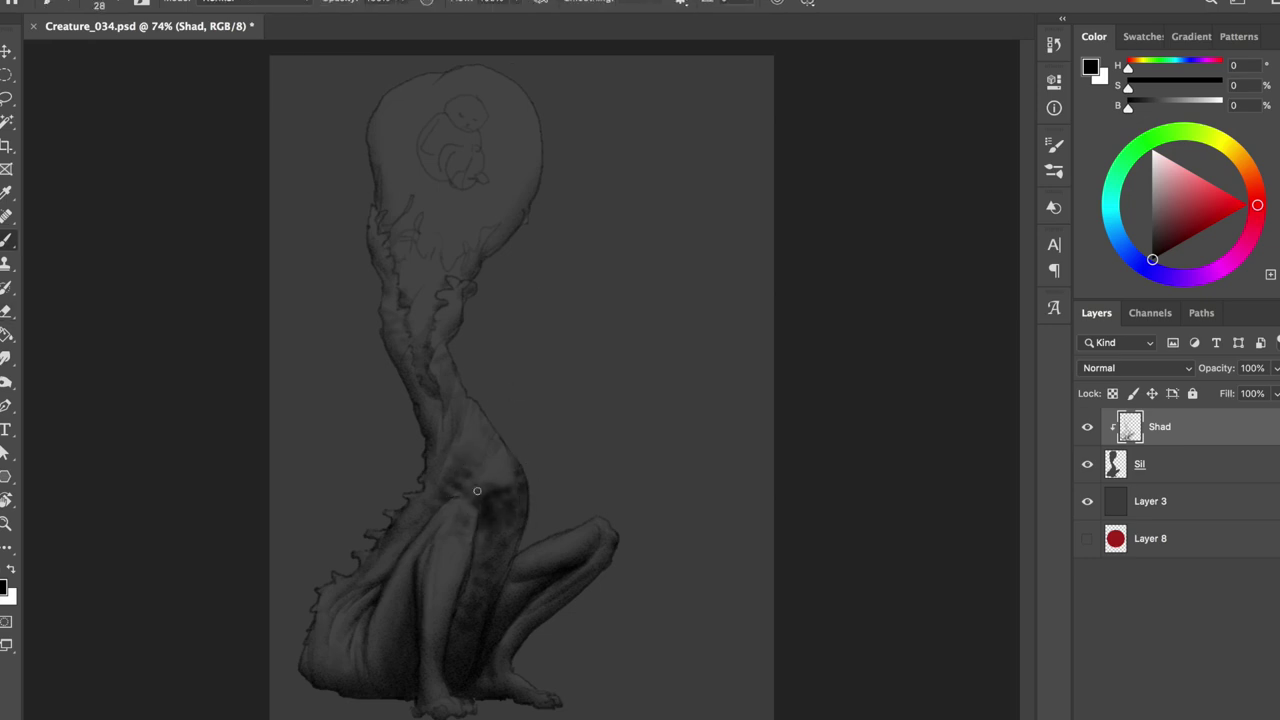
mouse_move(490, 477)
mouse_down()
mouse_move(505, 495)
mouse_move(495, 555)
mouse_move(478, 485)
mouse_up()
Step: Add faint shading to the lower torso
key(e)
key(b)
key(e)
key(b)
key(e)
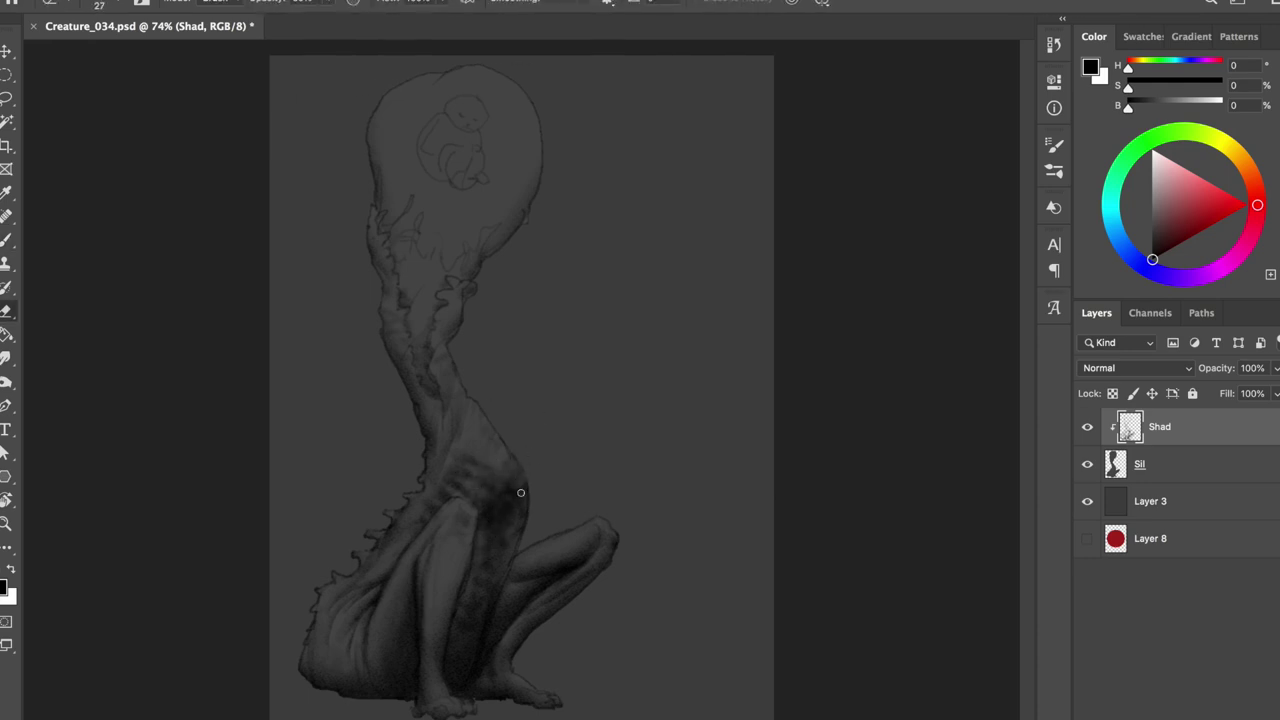
key(b)
drag(492, 548, 500, 592)
Step: Refine the lower torso shading by alternating brush and eraser
key(e)
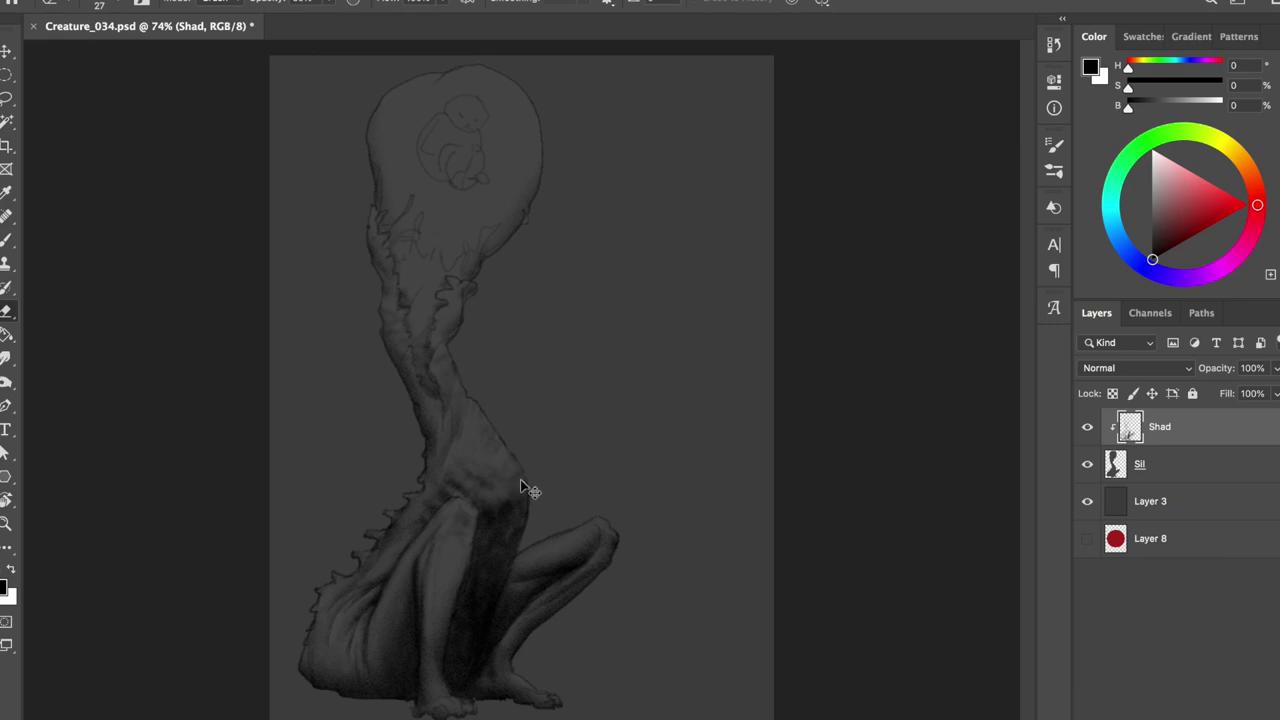
key(b)
key(e)
key(b)
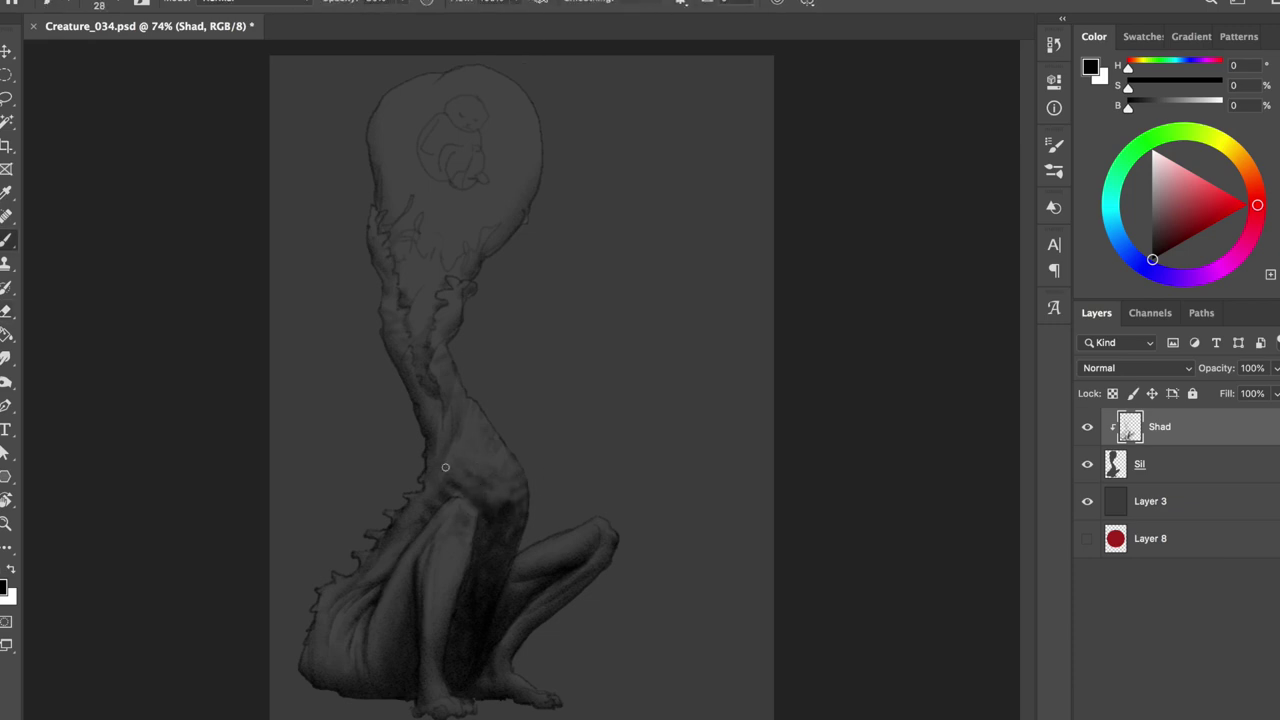
key(e)
key(b)
key(e)
key(b)
key(e)
key(b)
Step: Save, mirror the canvas, and briefly hide the shading to compare before restoring
key(e)
key(b)
key(ctrl+s)
key(h)
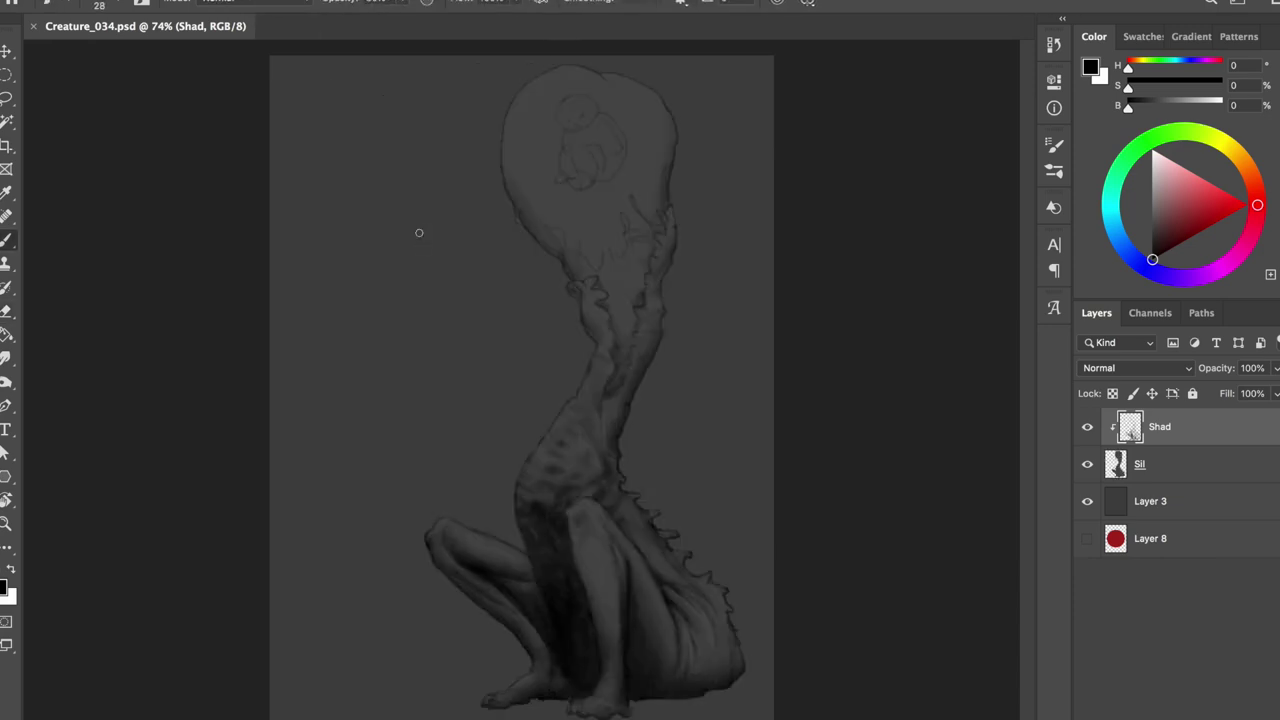
key(alt+bracketleft)
alt+click(533, 459)
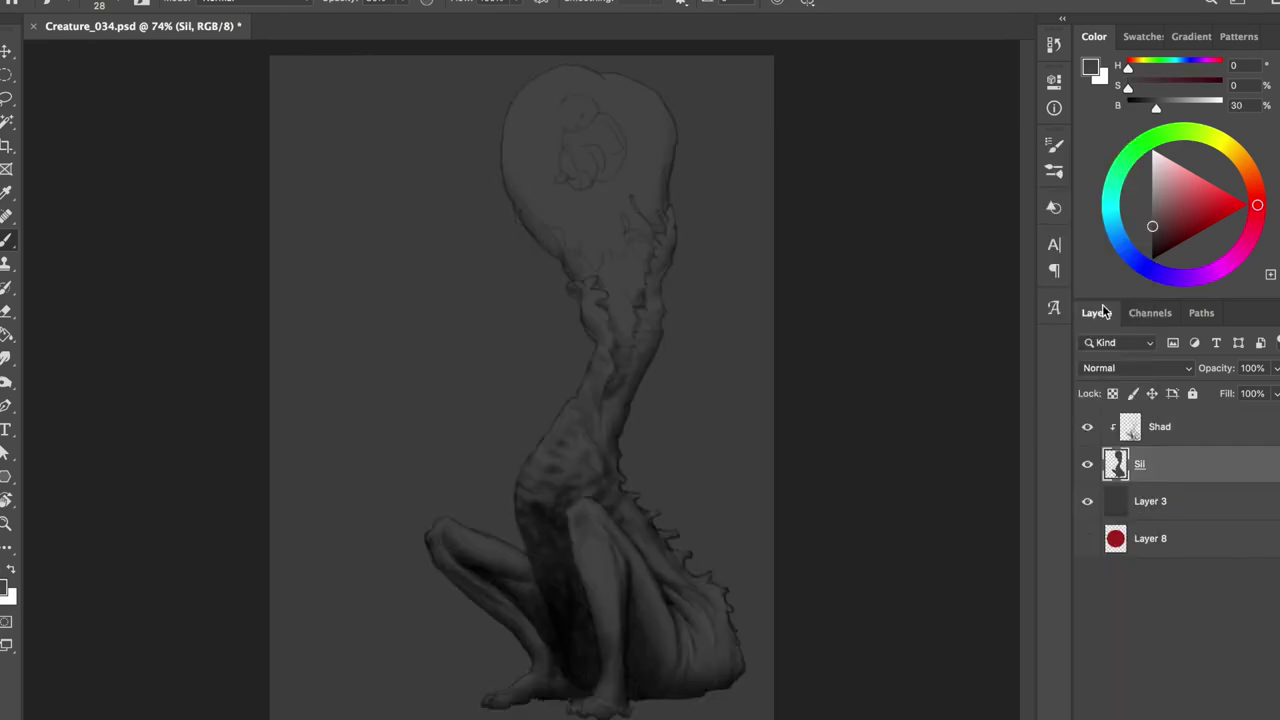
key(h)
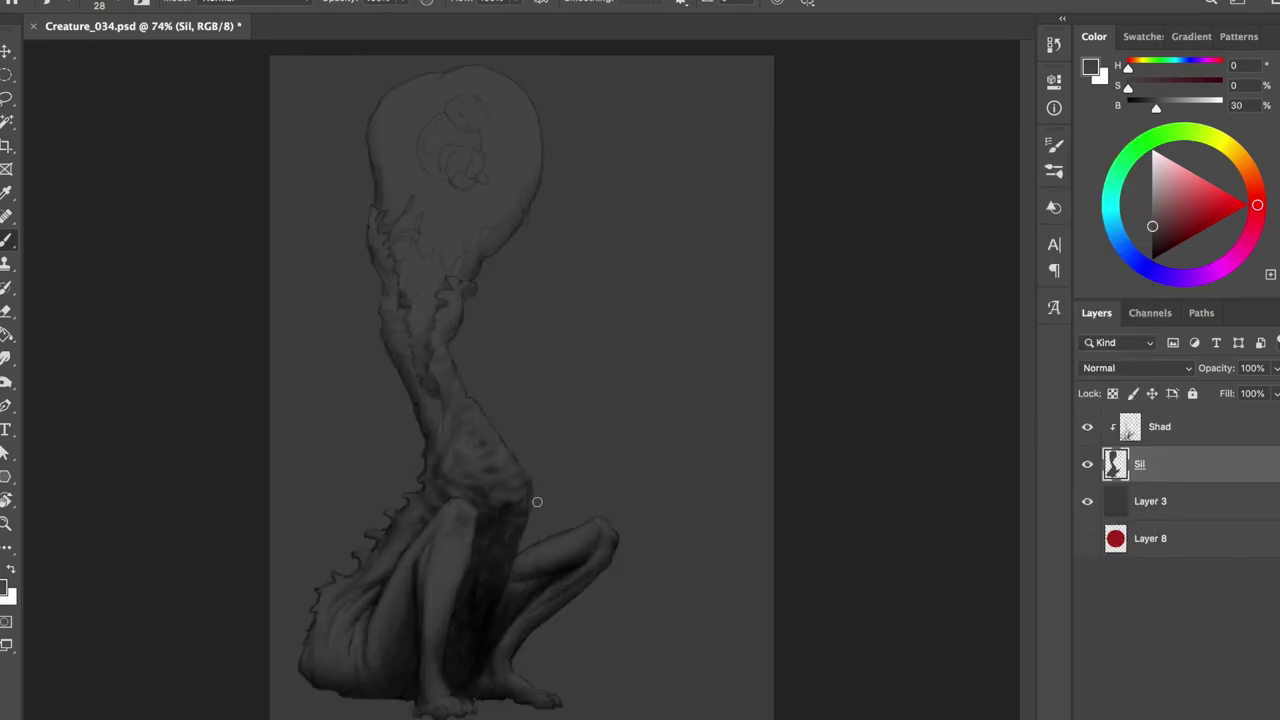
key(alt+bracketright)
Step: Reset the painting colour to black and save the document
key(e)
key(b)
key(d)
key(e)
key(b)
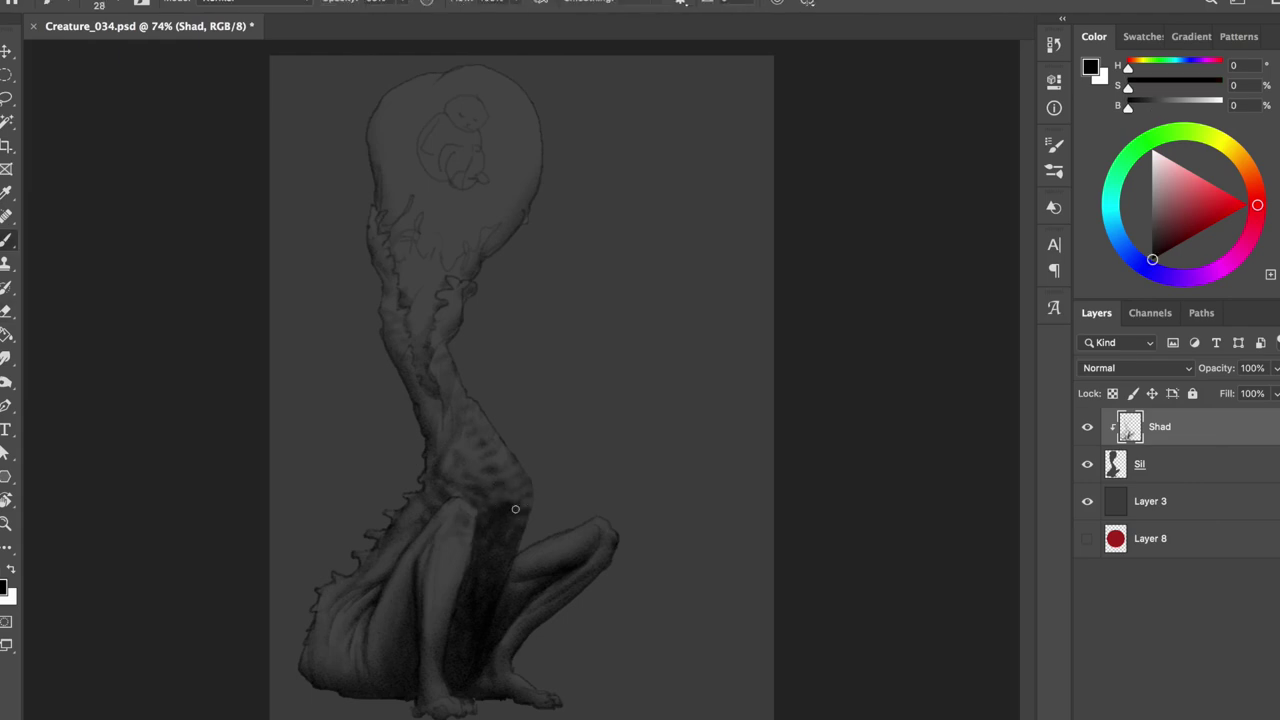
key(ctrl+s)
key(ctrl+s)
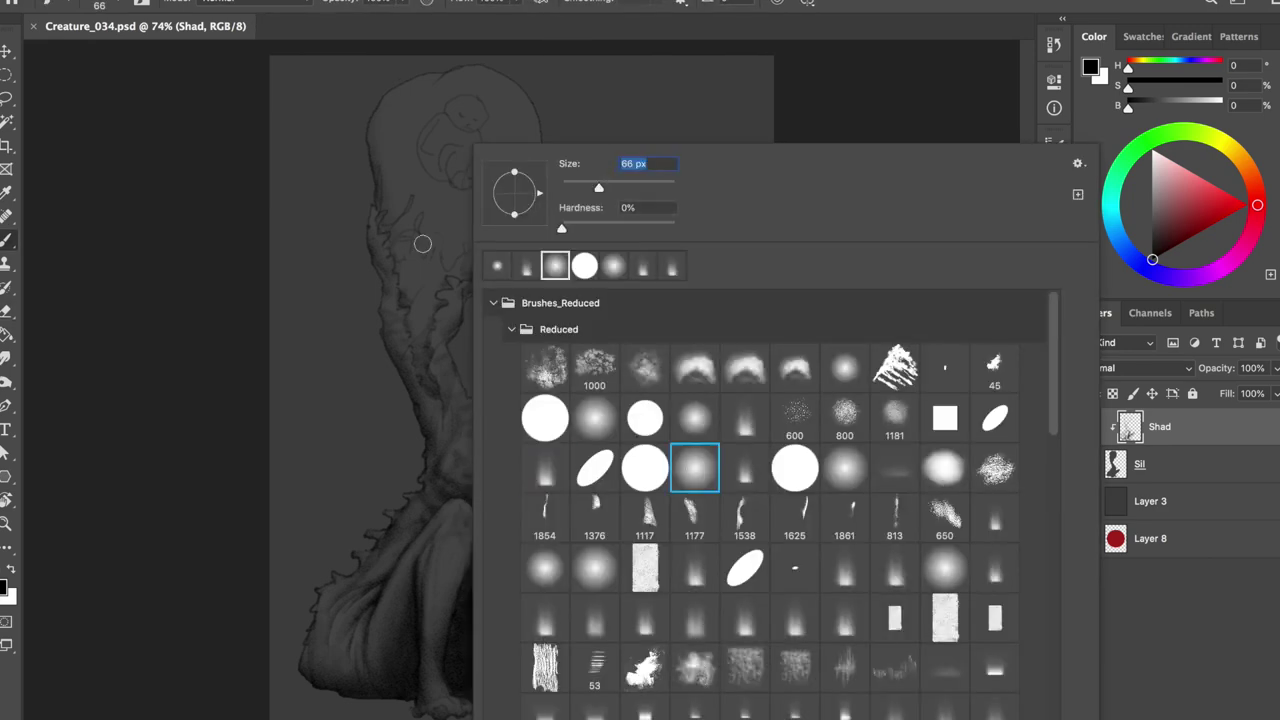
Step: Choose a smaller brush size, then pick a different brush for painting
right_click(423, 240)
key(Return)
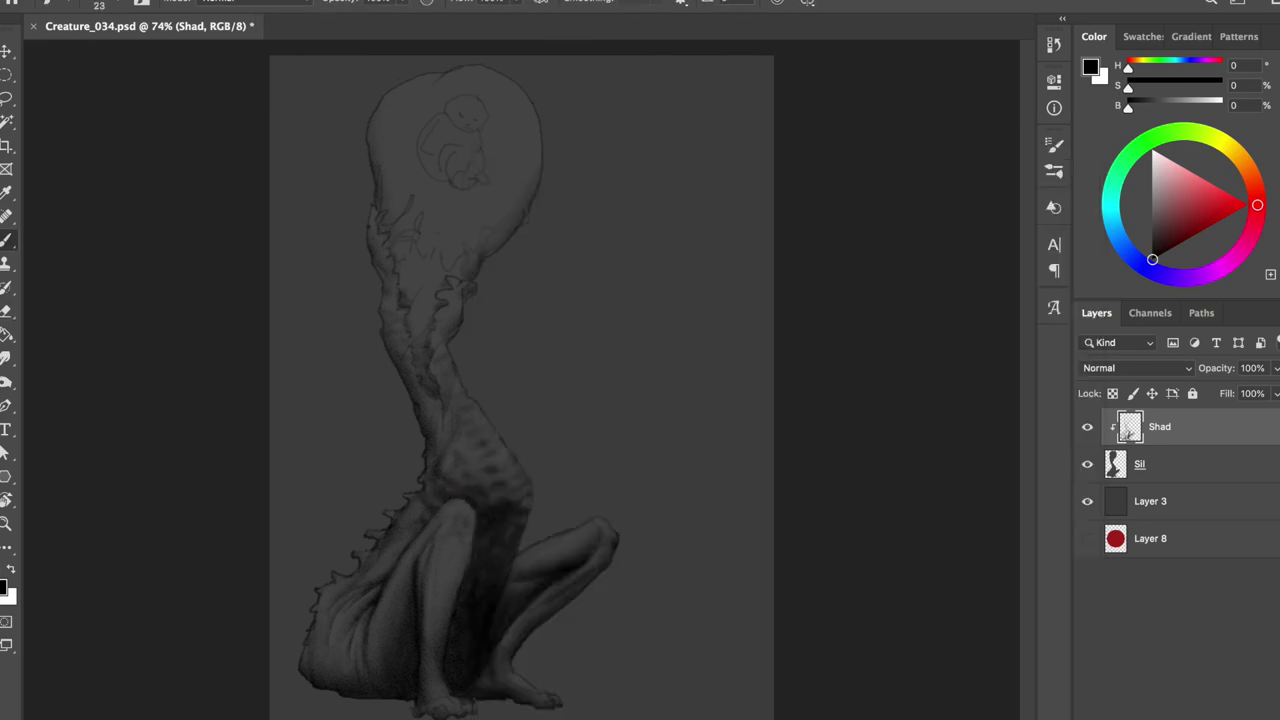
key(e)
key(b)
key(e)
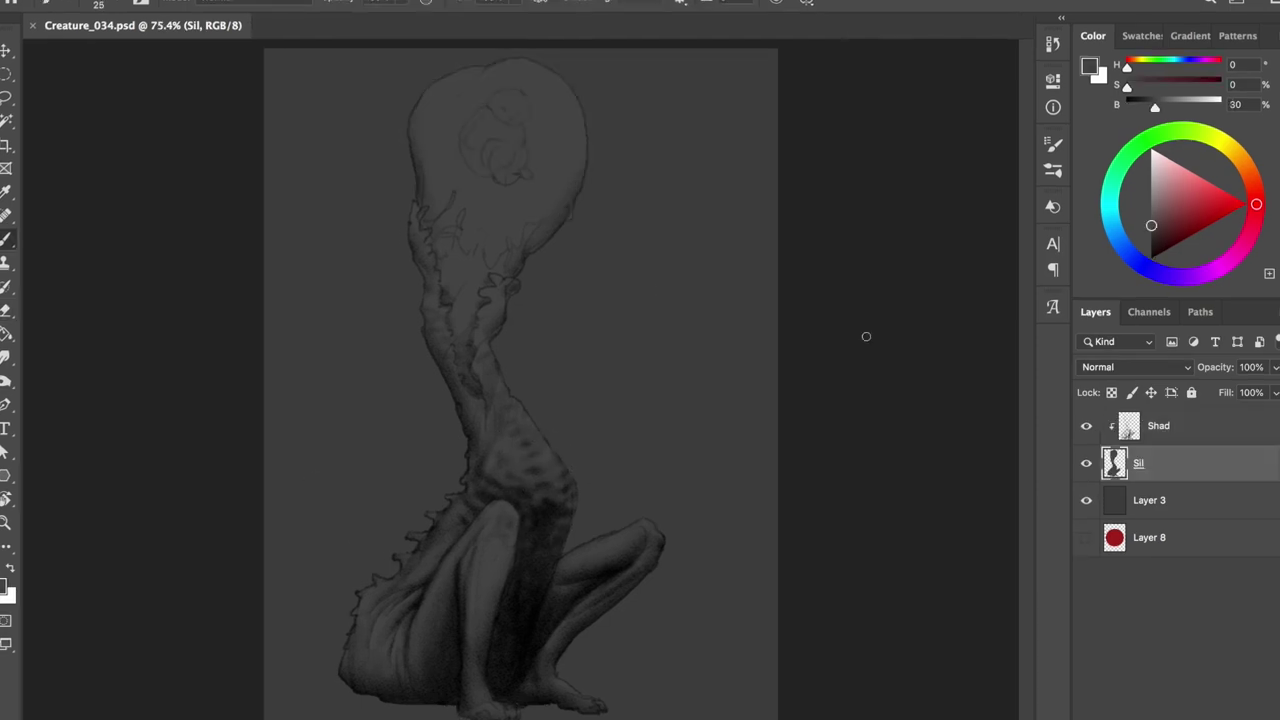
right_click(442, 140)
Step: Erase stray strokes and faint sketch lines across the head on the Shad layer, saving the file
key(Escape)
scroll(443, 344, up, 3)
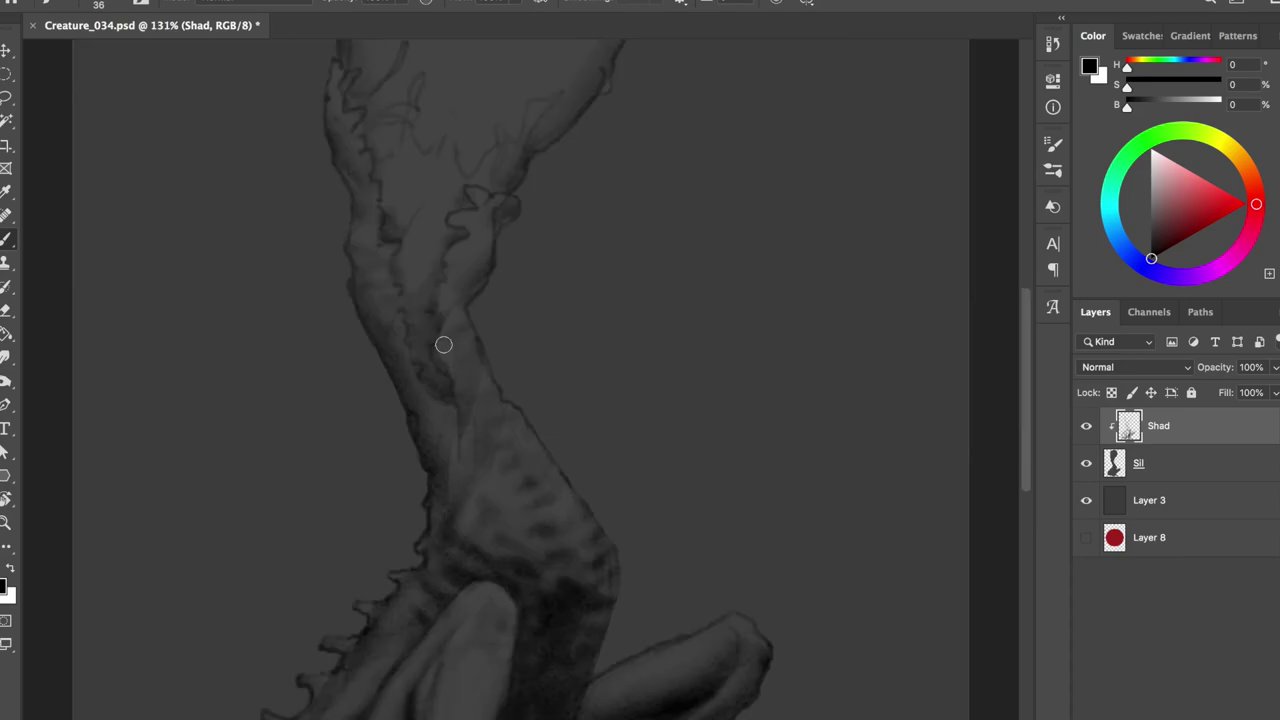
scroll(443, 344, up, 1)
key(e)
key(b)
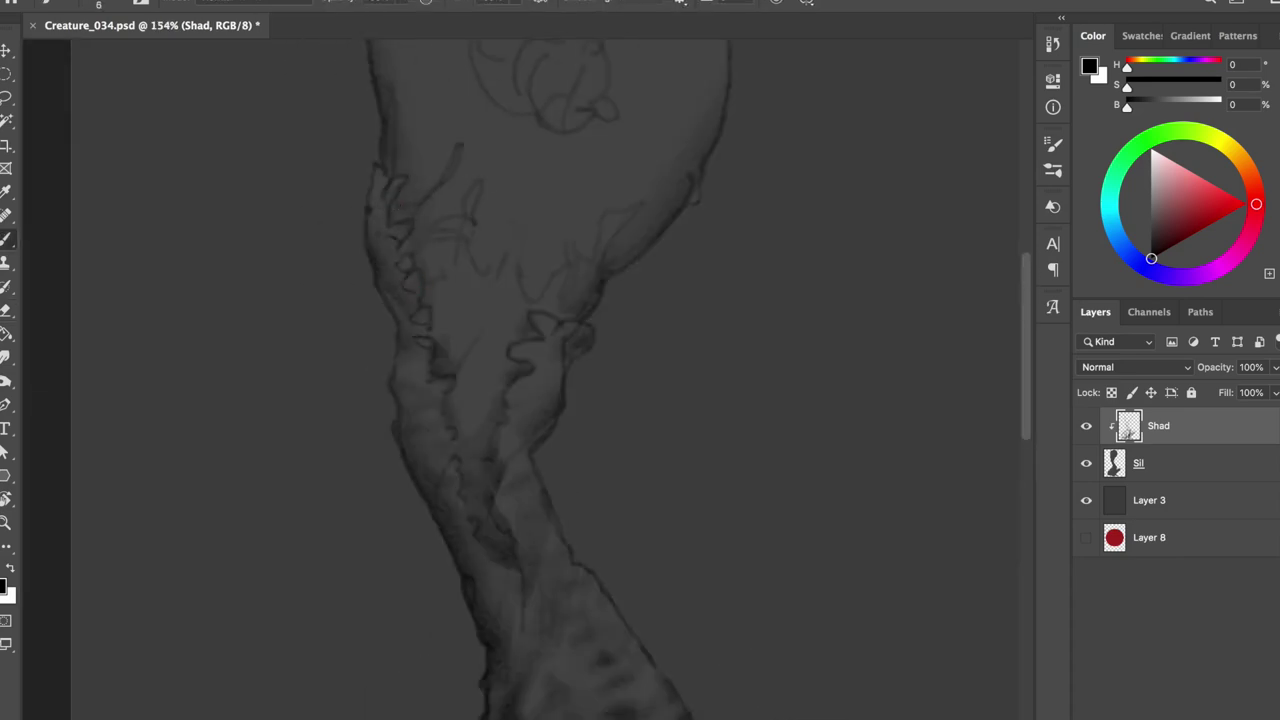
key(e)
key(b)
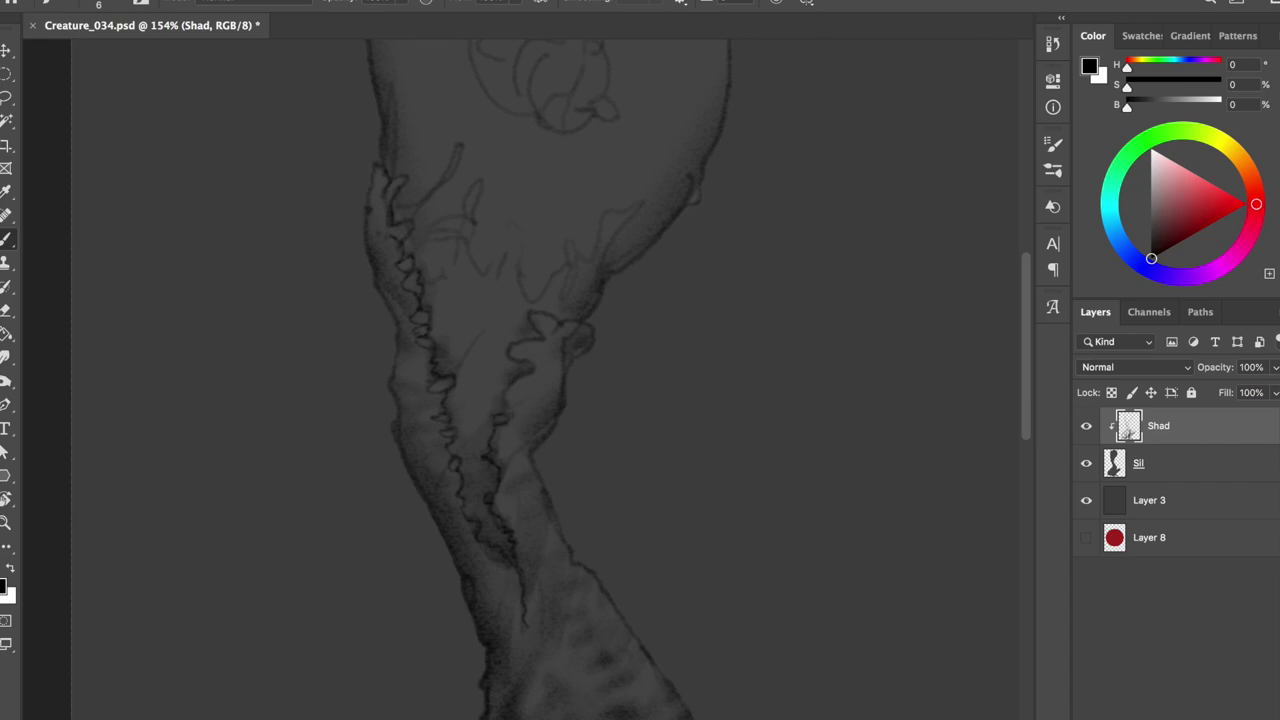
key(e)
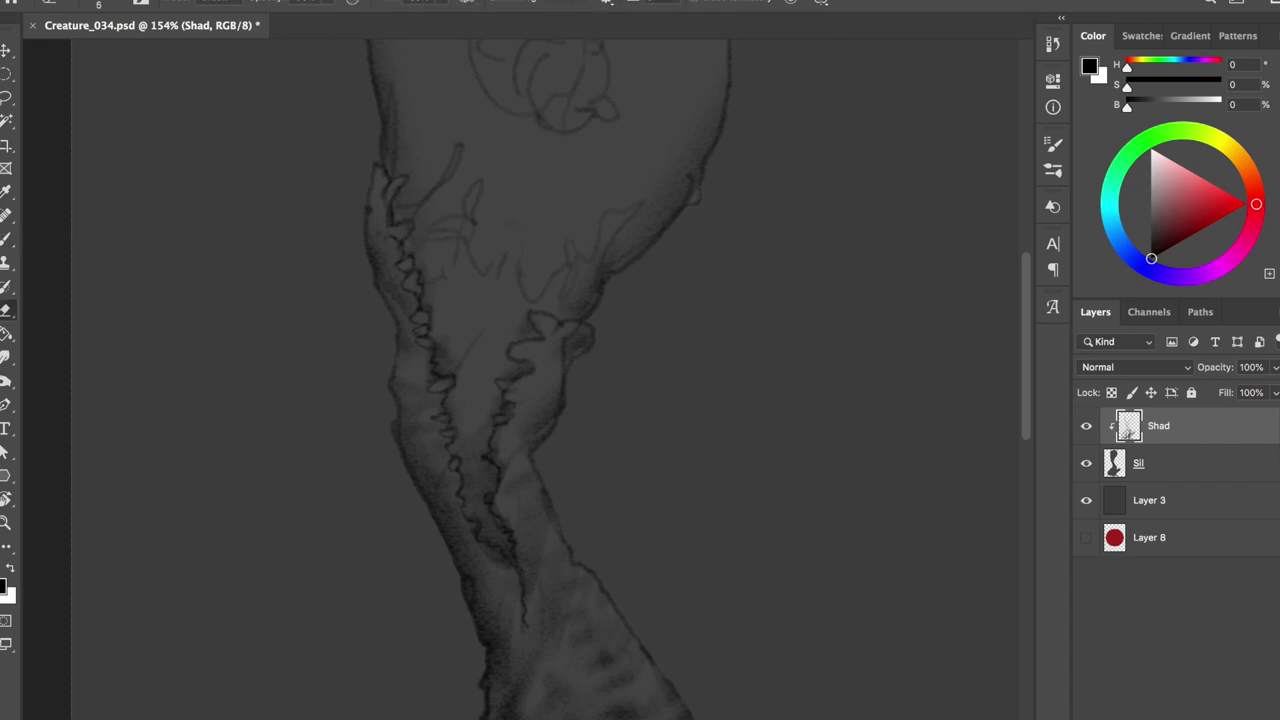
key(b)
key(e)
drag(512, 339, 540, 322)
scroll(520, 330, up, 1)
key(ctrl+s)
drag(474, 236, 554, 209)
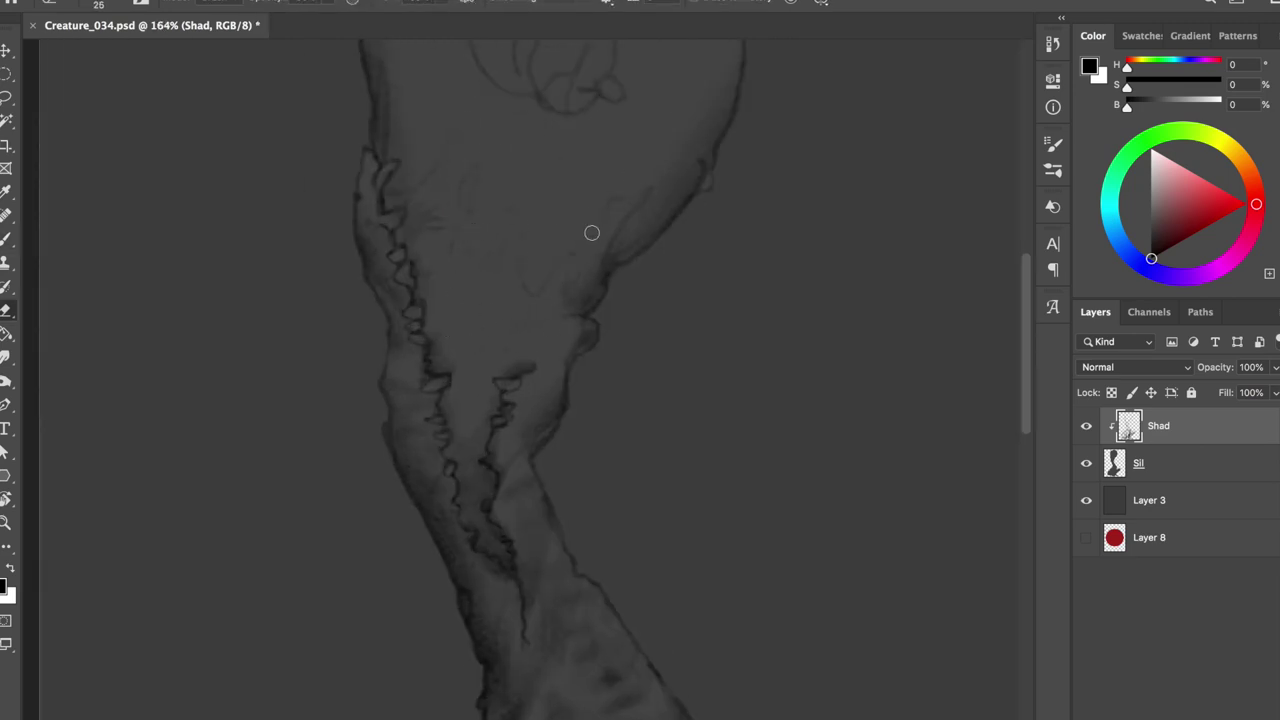
Step: Paint a jagged dark jaw edge and shade the jaw's left side, underside and inner edge
key(b)
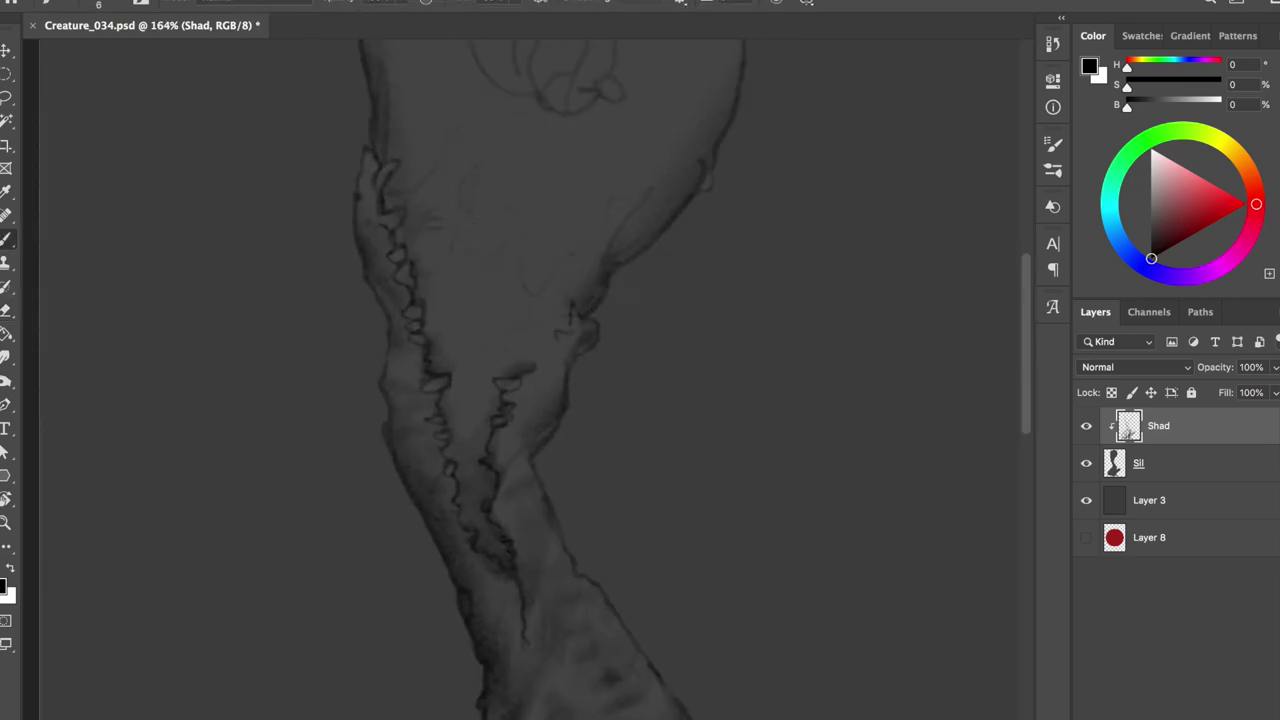
drag(570, 318, 527, 345)
scroll(540, 320, up, 1)
drag(391, 214, 404, 207)
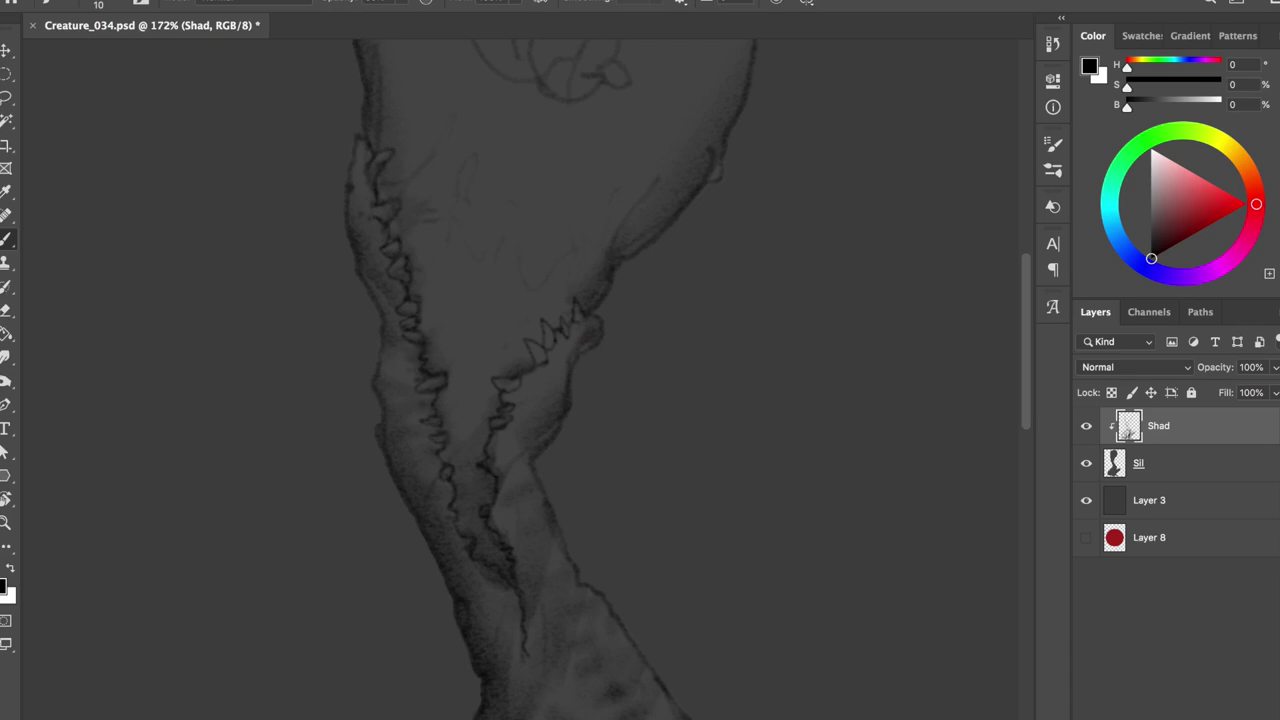
mouse_move(360, 224)
mouse_down()
mouse_move(354, 171)
mouse_move(360, 206)
mouse_up()
drag(468, 562, 504, 620)
drag(508, 436, 504, 511)
Step: Darken the neck below the jaw and the teeth edges, then add lighter throat strokes
key(e)
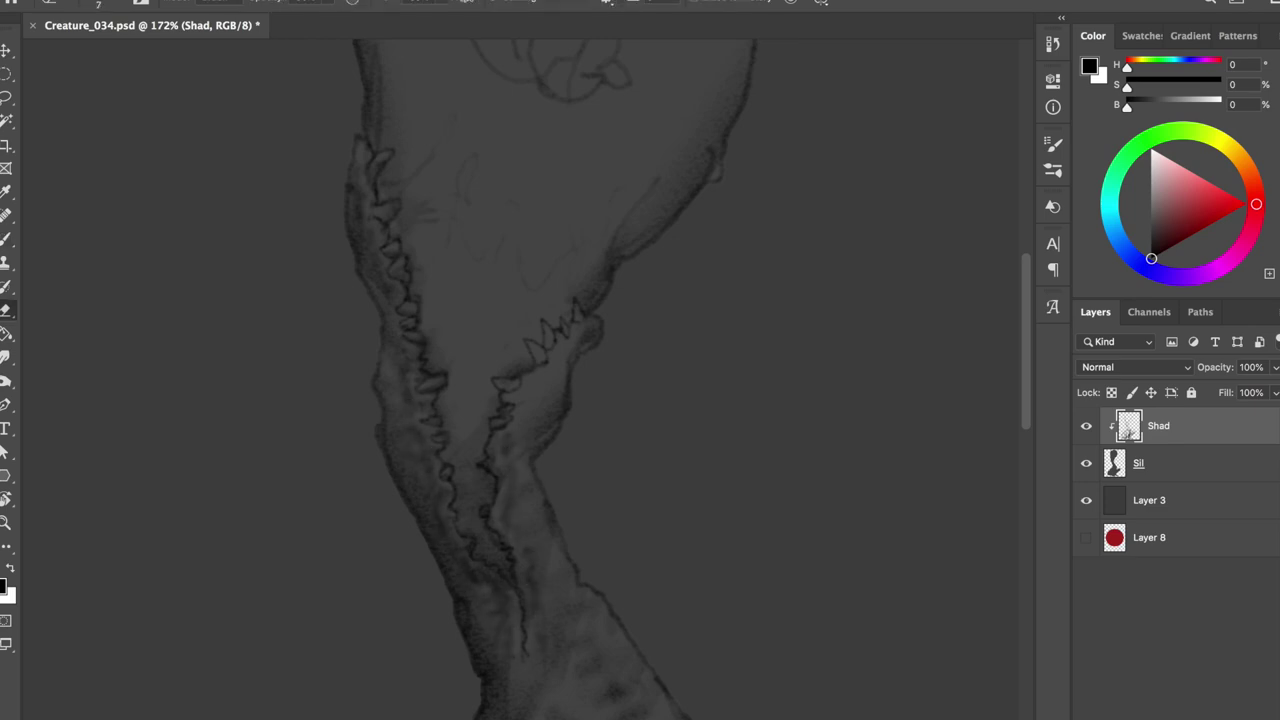
key(b)
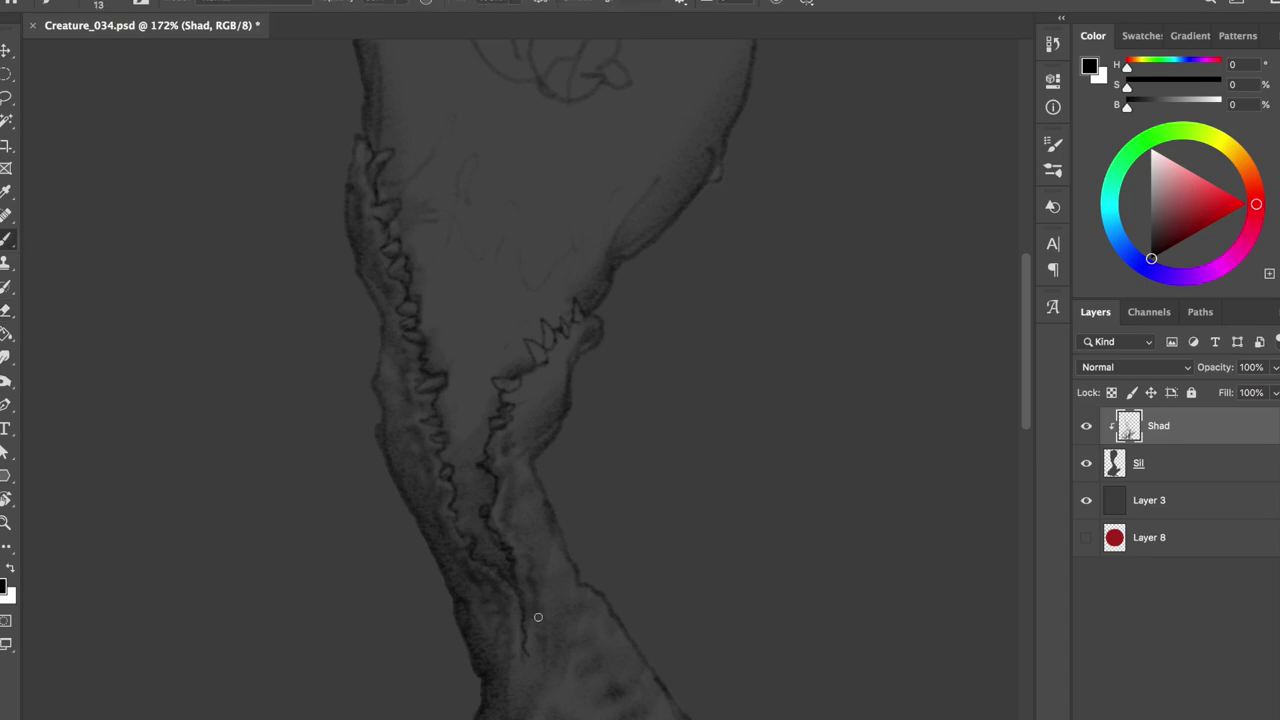
drag(517, 683, 564, 708)
key(bracketleft)
key(bracketleft)
key(bracketleft)
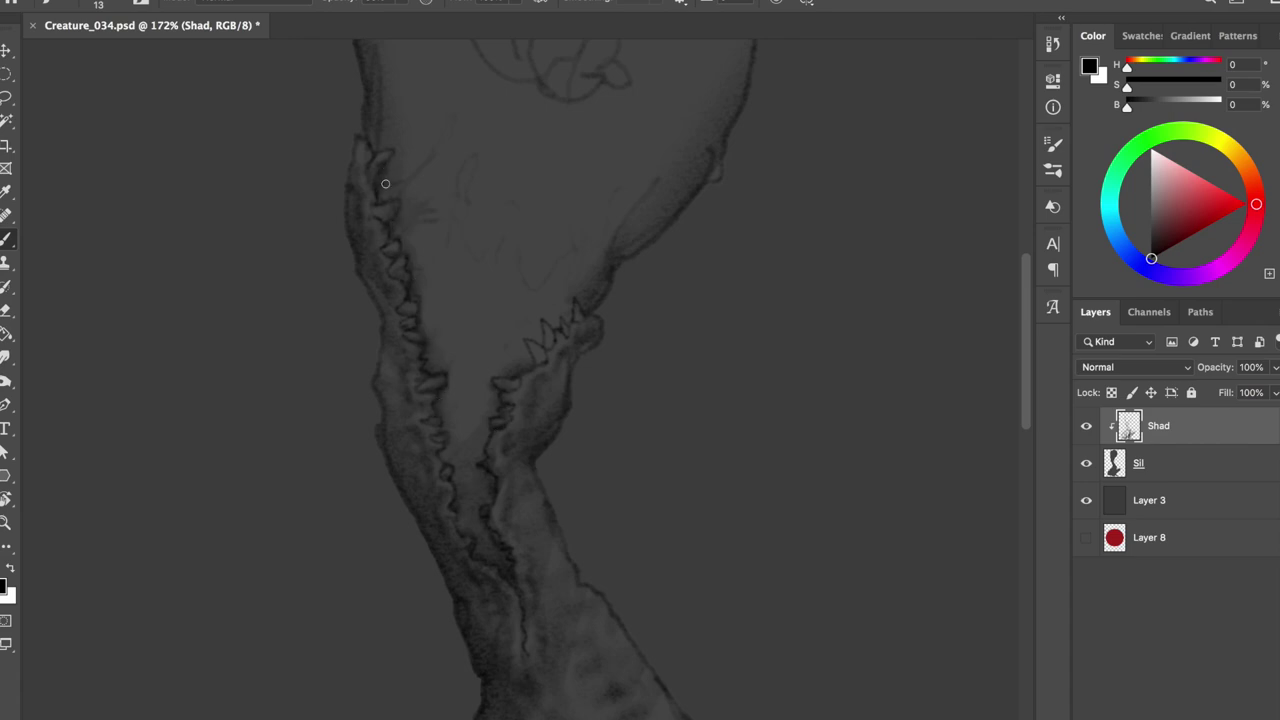
drag(551, 336, 540, 360)
key(bracketleft)
key(bracketleft)
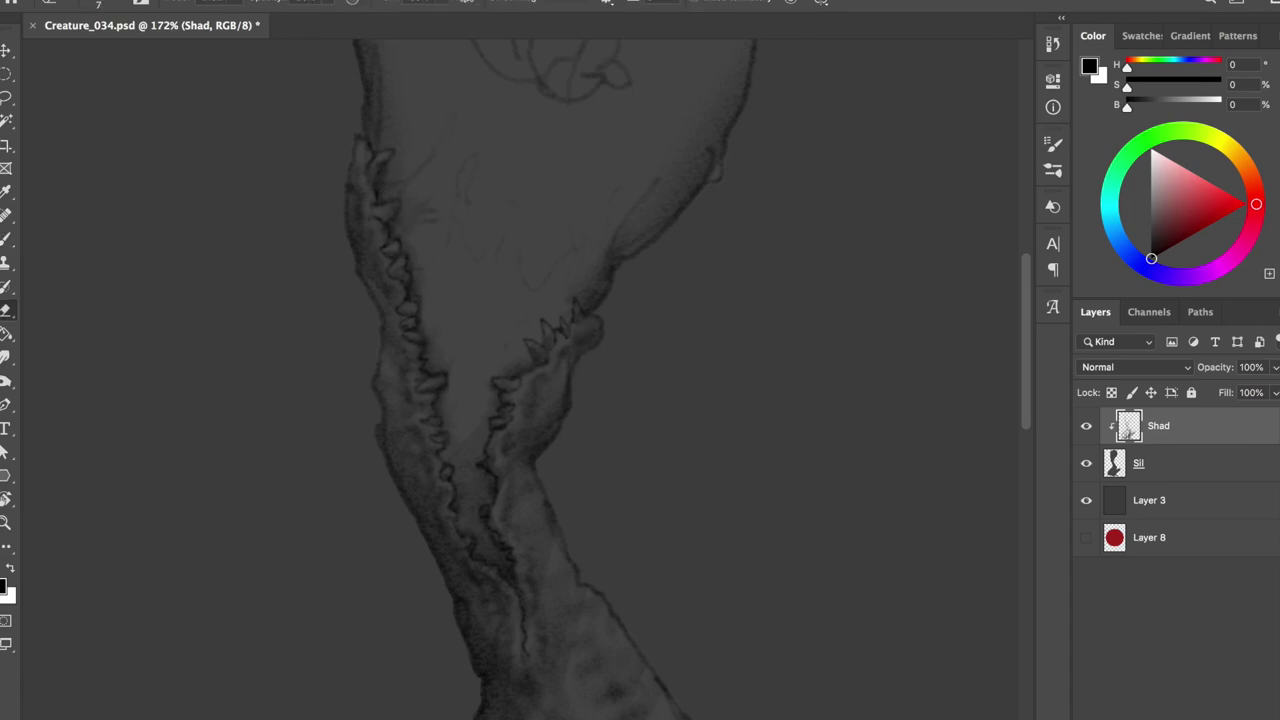
key(b)
key(e)
key(b)
mouse_move(458, 524)
mouse_down()
mouse_move(494, 466)
mouse_move(443, 380)
mouse_move(466, 323)
mouse_move(511, 303)
mouse_up()
Step: Shrink the brush to a fine tip, then enlarge it slightly
key(e)
key(b)
key(bracketleft)
key(bracketleft)
key(bracketleft)
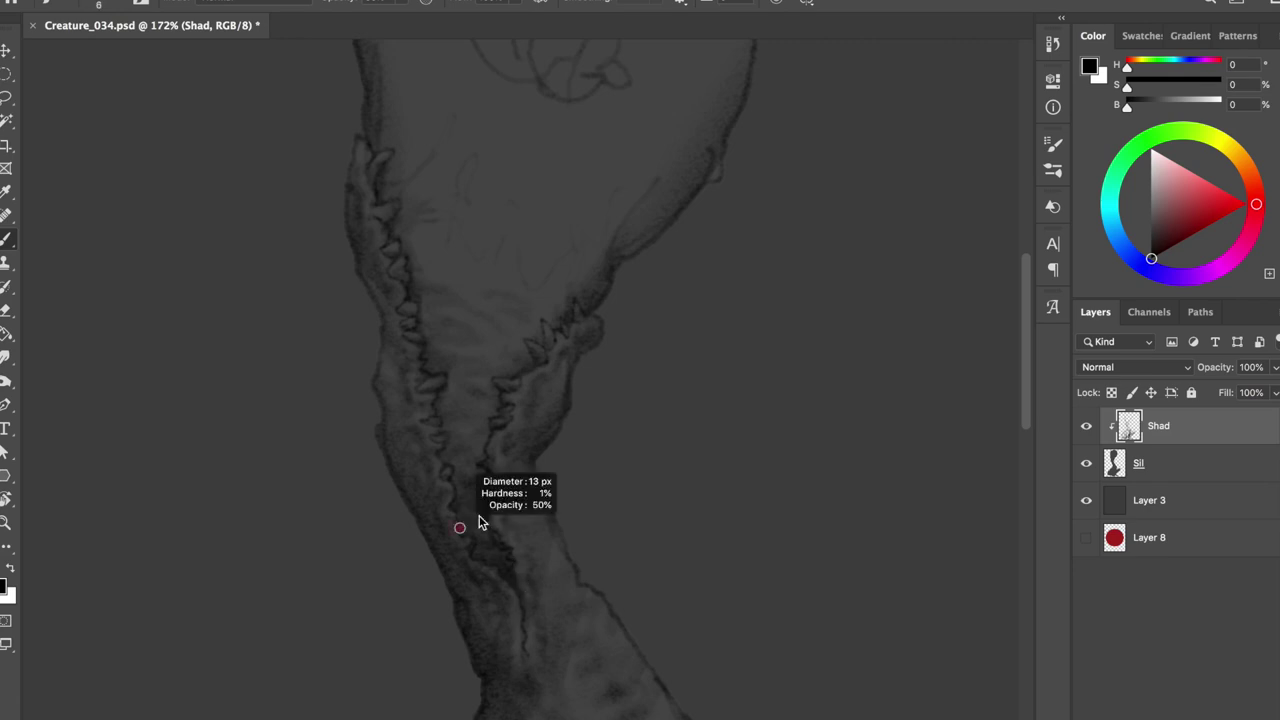
scroll(527, 369, down, 5)
scroll(480, 363, up, 5)
key(e)
key(b)
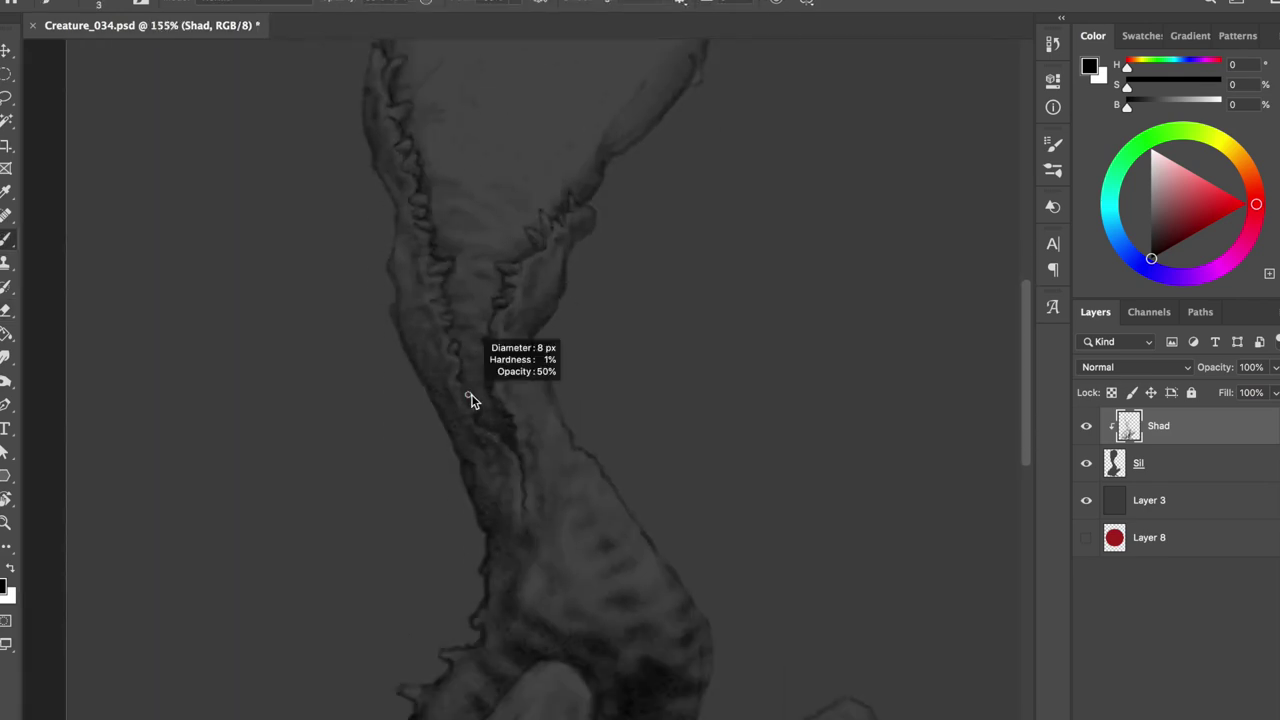
scroll(486, 440, down, 1)
scroll(486, 440, down, 1)
key(bracketright)
key(bracketright)
key(bracketright)
Step: Alternate between Brush and Eraser, settling on an eraser with a smaller tip
key(e)
key(b)
key(e)
key(b)
key(e)
key(b)
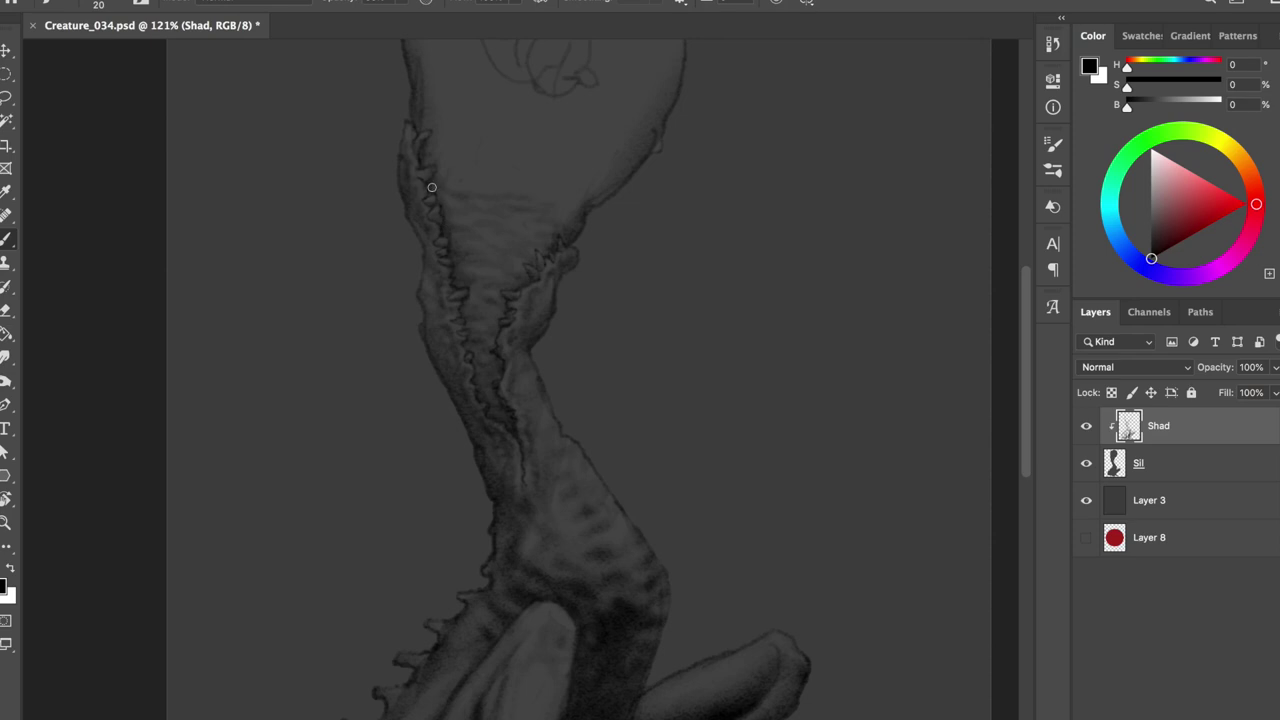
key(e)
key(b)
key(e)
key(b)
key(e)
key(b)
key(e)
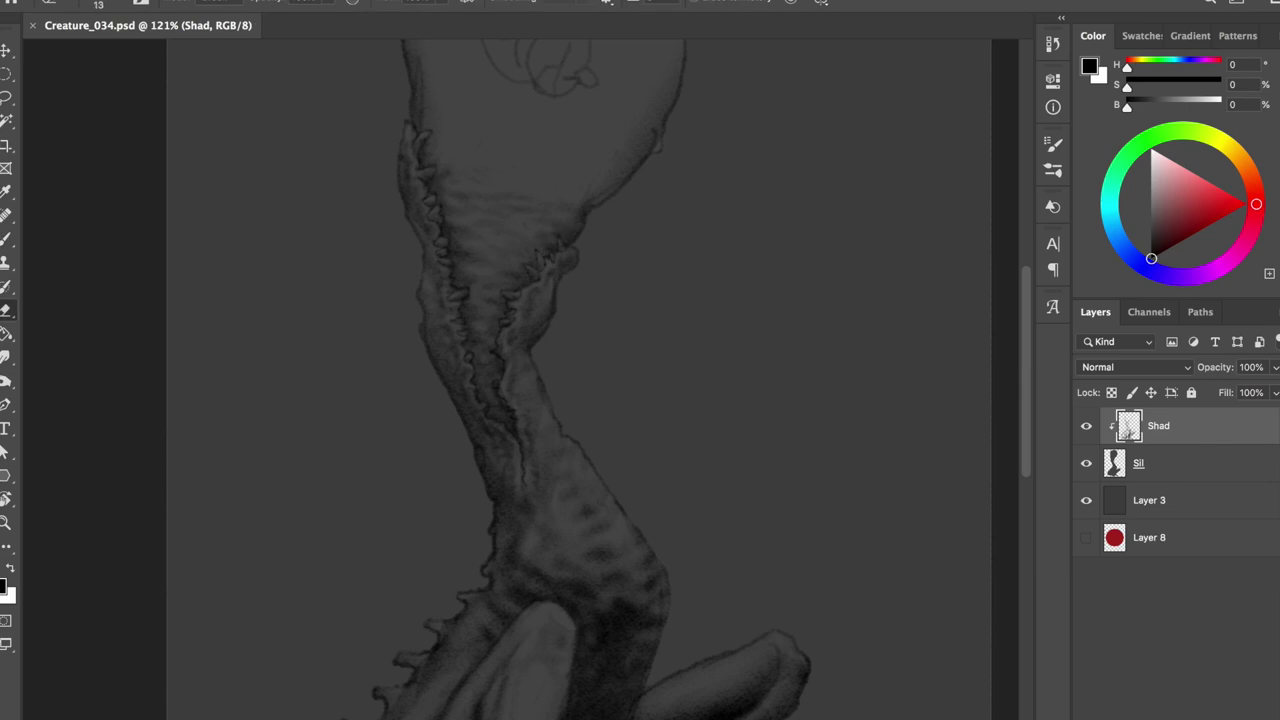
scroll(571, 214, down, 3)
scroll(571, 214, up, 3)
scroll(513, 422, down, 3)
Step: Resize the brush for shading the hand, shrinking it slightly
key(b)
key(e)
key(b)
drag(483, 450, 495, 421)
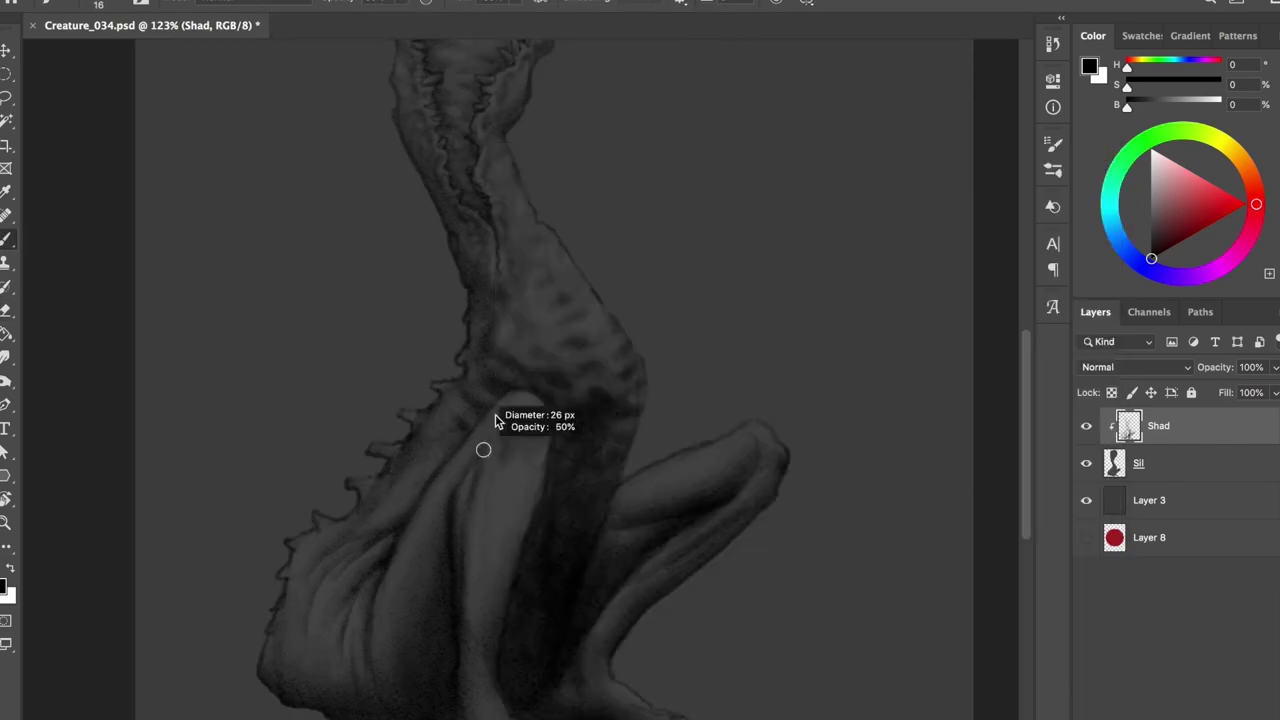
key(e)
key(b)
key(bracketleft)
Step: Switch to the Eraser and adjust its tip larger, then slightly smaller
key(e)
key(b)
key(e)
key(b)
key(e)
key(b)
key(e)
key(b)
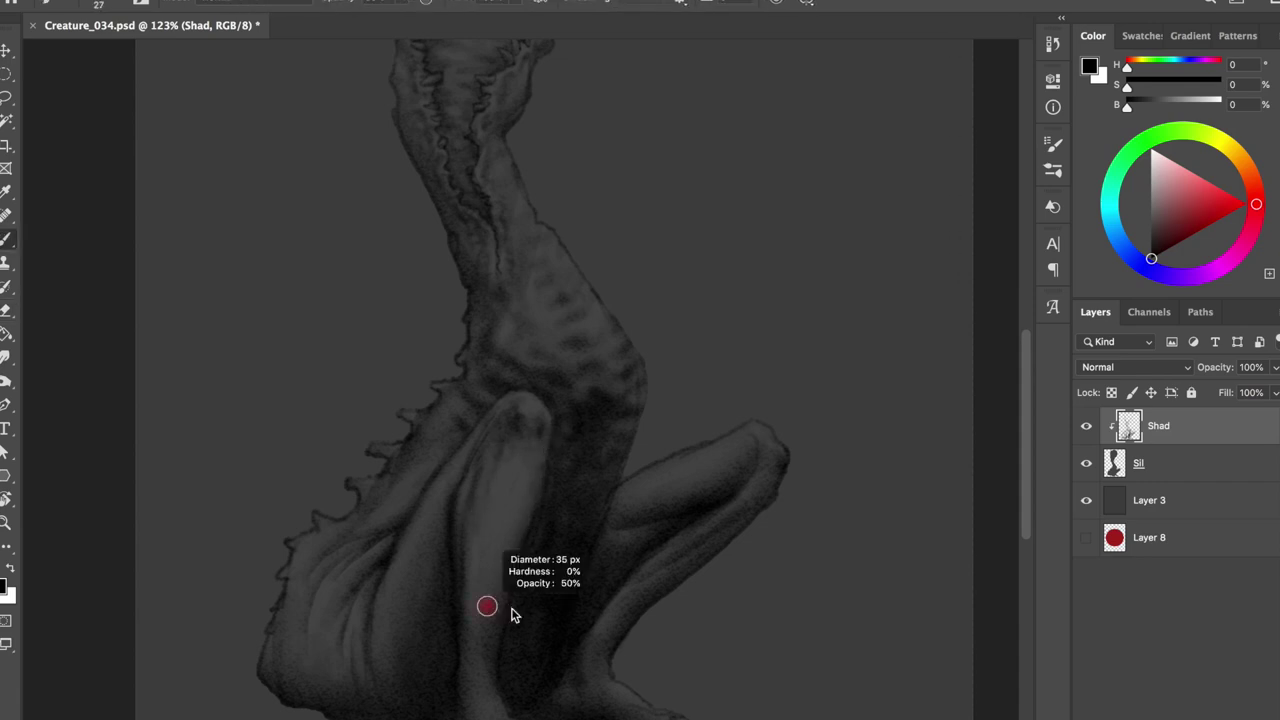
key(e)
key(bracketright)
key(b)
key(e)
key(bracketleft)
scroll(510, 440, up, 1)
Step: Shade the raised fingertip, lighten its top, and darken its shadow side
key(b)
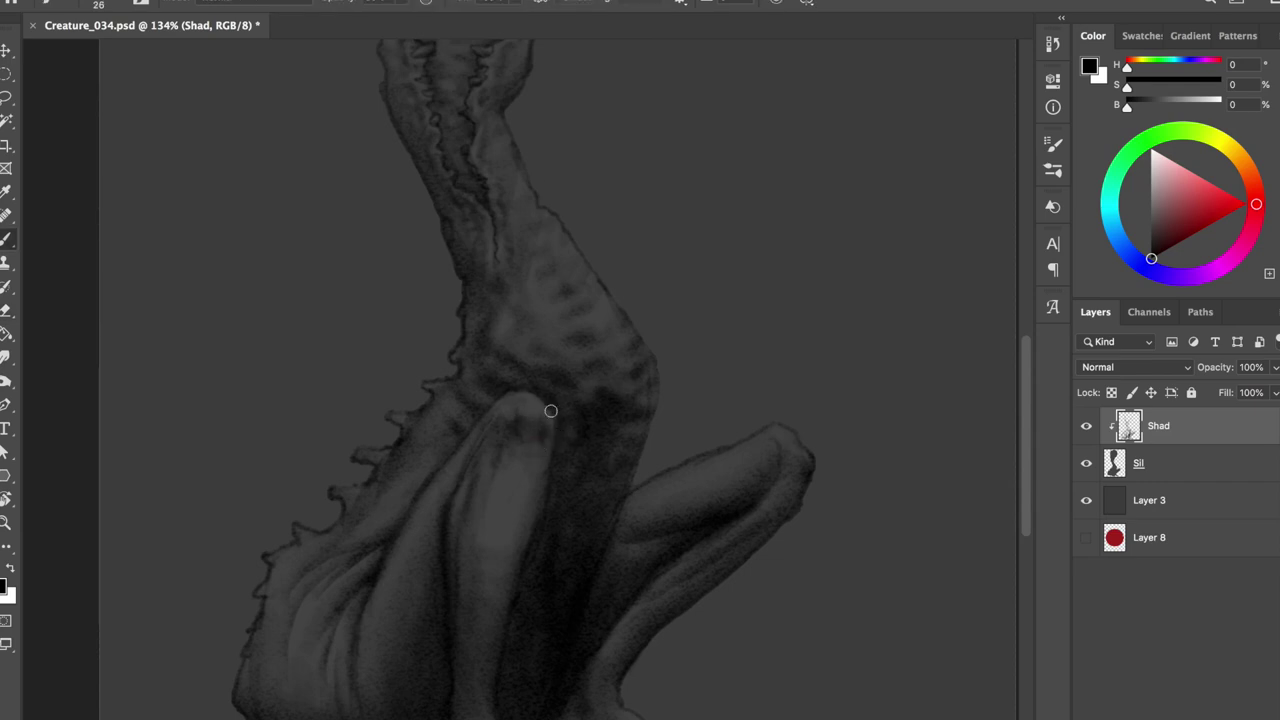
mouse_move(525, 412)
mouse_down()
mouse_move(494, 491)
mouse_move(503, 465)
mouse_up()
key(e)
key(b)
key(e)
key(b)
key(e)
key(b)
drag(509, 443, 503, 429)
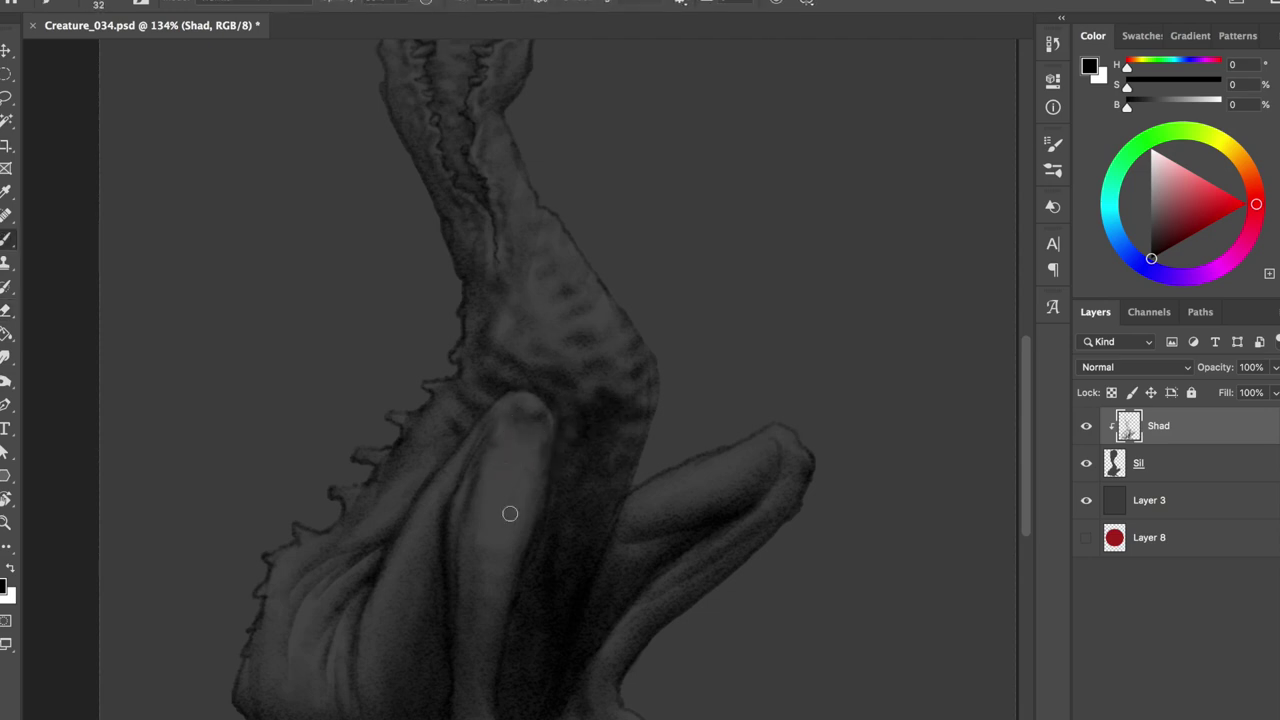
Step: Alternate between Eraser and Brush while refining the fingertip shading
key(e)
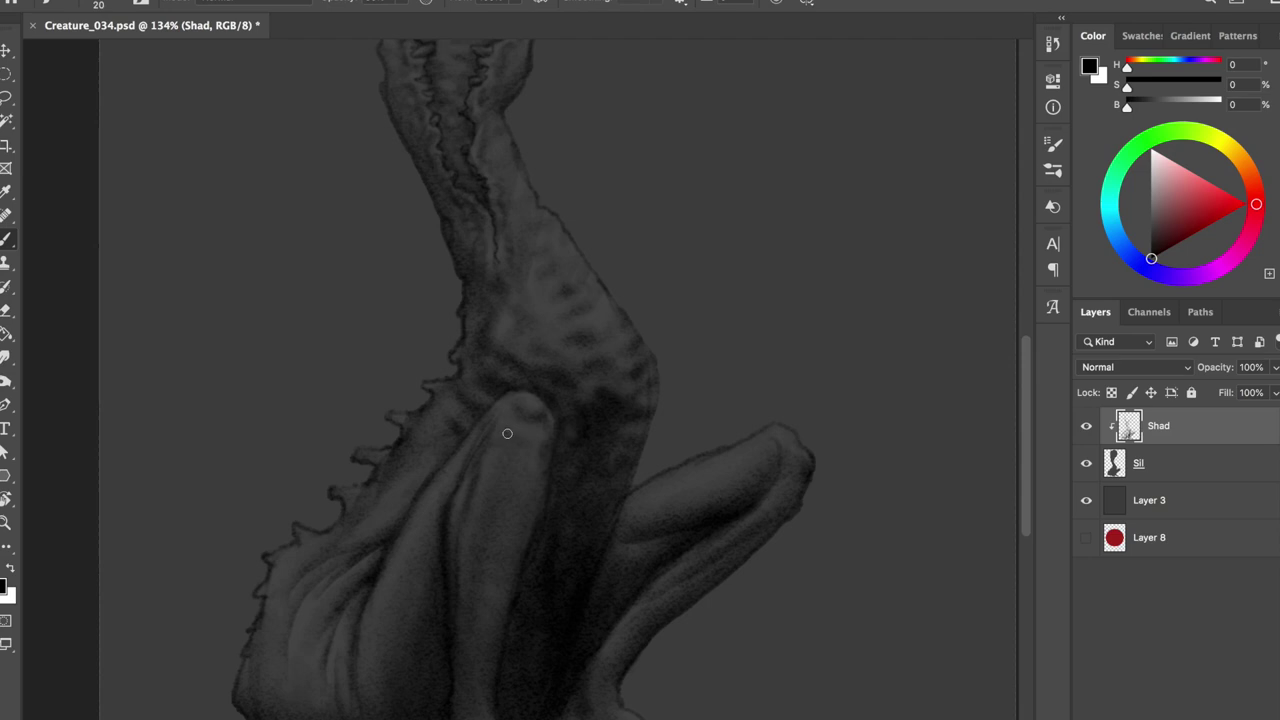
key(e)
scroll(509, 429, down, 2)
key(b)
key(e)
key(b)
key(e)
key(b)
key(e)
key(b)
key(e)
key(b)
key(e)
key(b)
Step: Set the brush size to 31 px from the canvas brush menu
right_click(513, 652)
text(31)
key(Return)
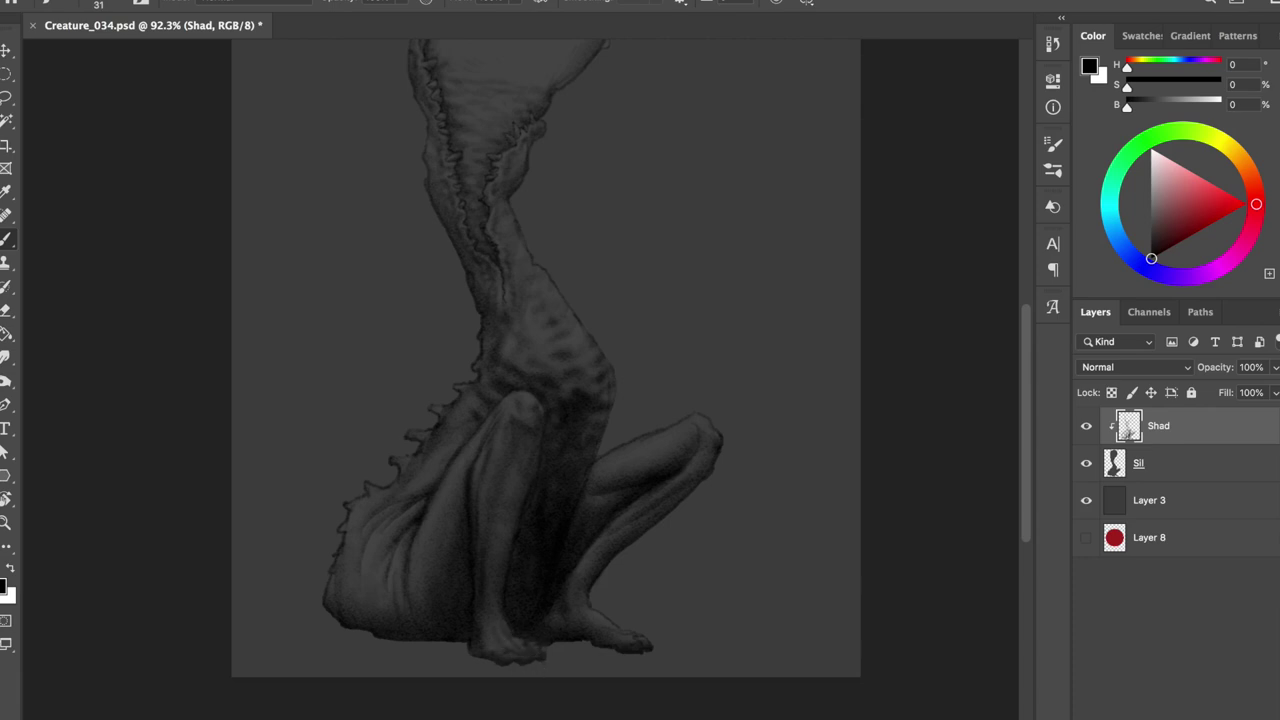
Step: Touch up the bottom of the foot on the Sil silhouette layer with a smaller brush
key(e)
key(b)
click(1087, 428)
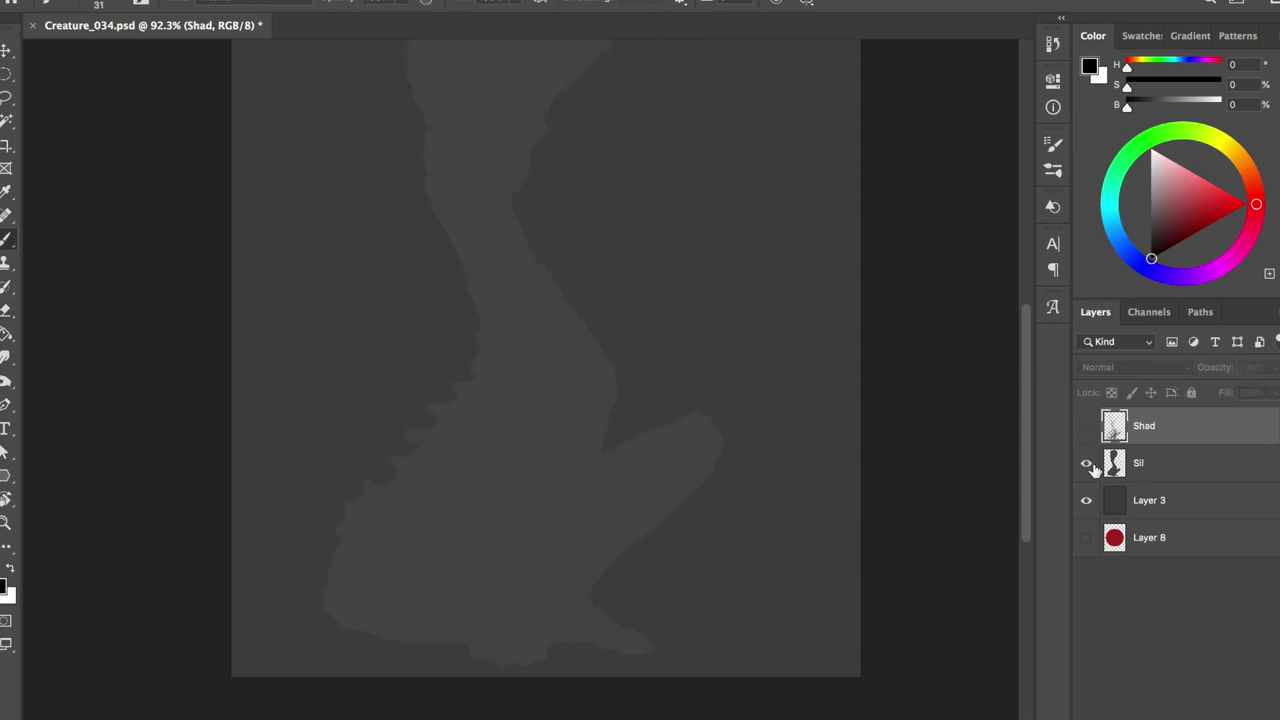
click(1140, 463)
right_click(576, 142)
key(Return)
click(1087, 426)
alt+click(1116, 444)
key(e)
right_click(524, 78)
key(Return)
key(b)
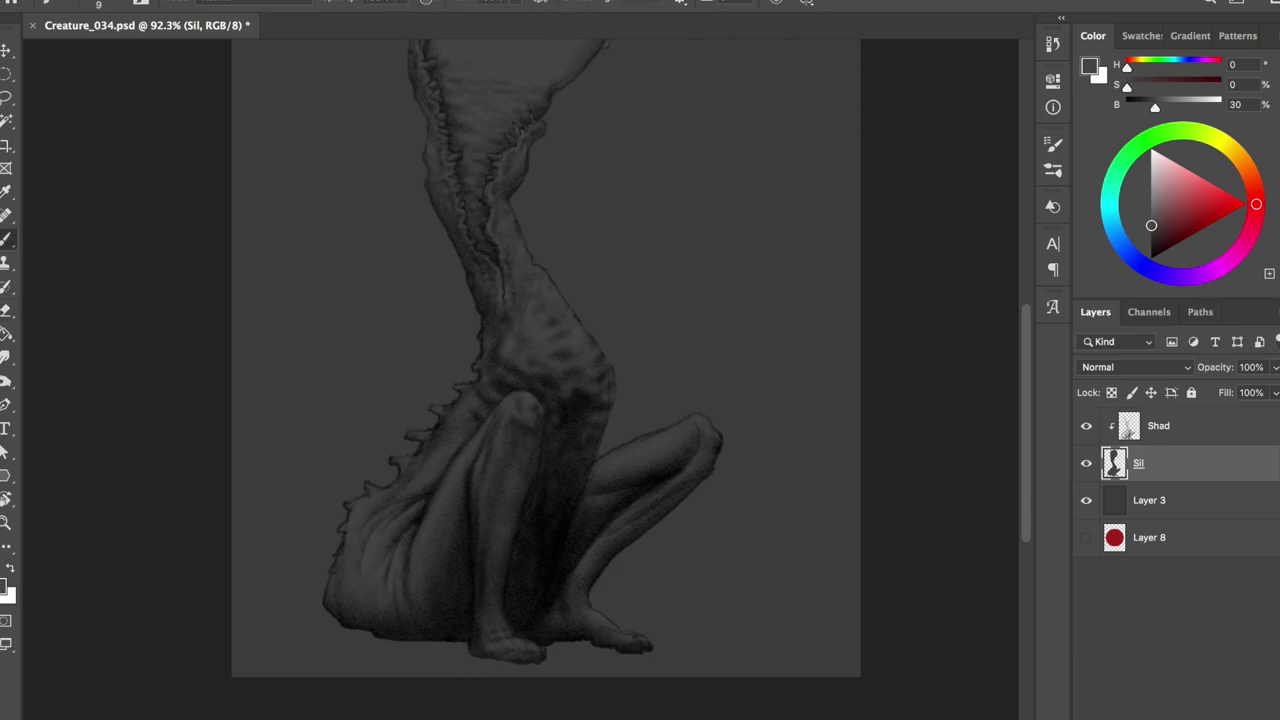
click(549, 660)
Step: Back on the Shad layer, paint black shadows on the neck and legs, alternating brush and eraser
key(alt+])
key(d)
key(e)
key(b)
key(e)
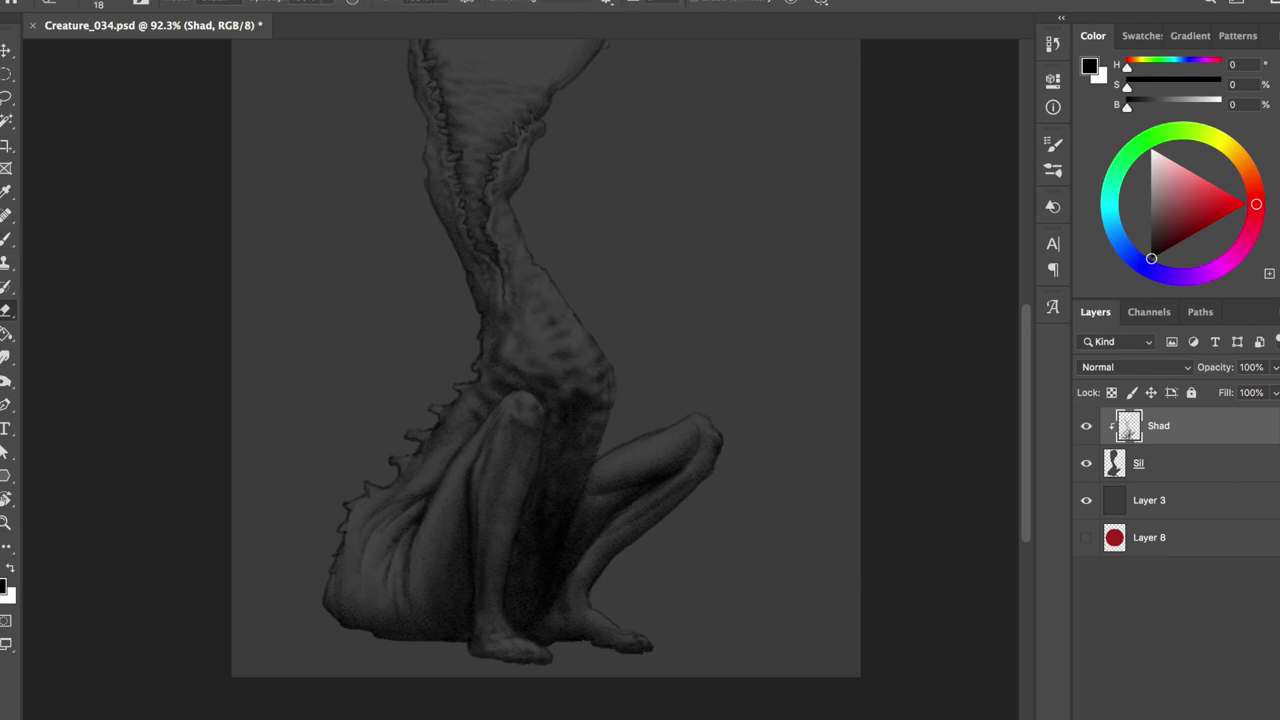
key(b)
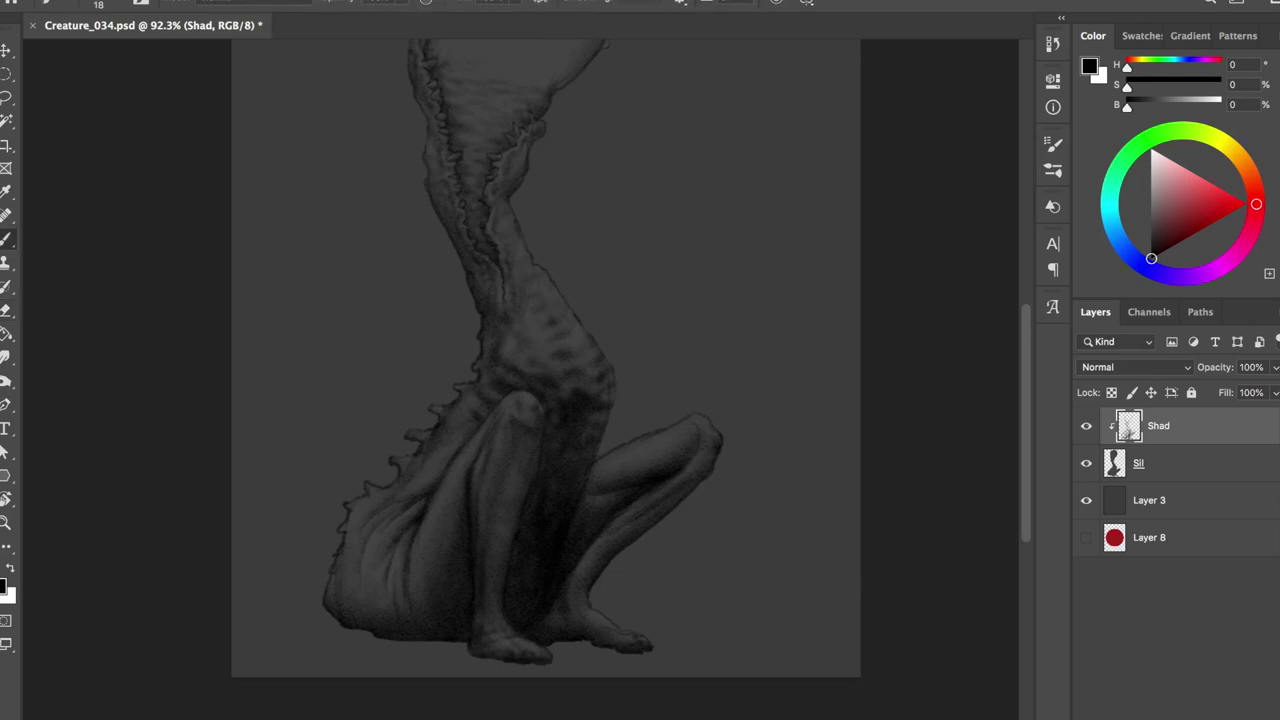
key(e)
key(b)
key(e)
key(b)
key(e)
key(b)
key(bracketright)
Step: Continue broad shading on the neck and legs, mirroring the view to check the figure
key(h)
key(h)
key(bracketright)
key(bracketright)
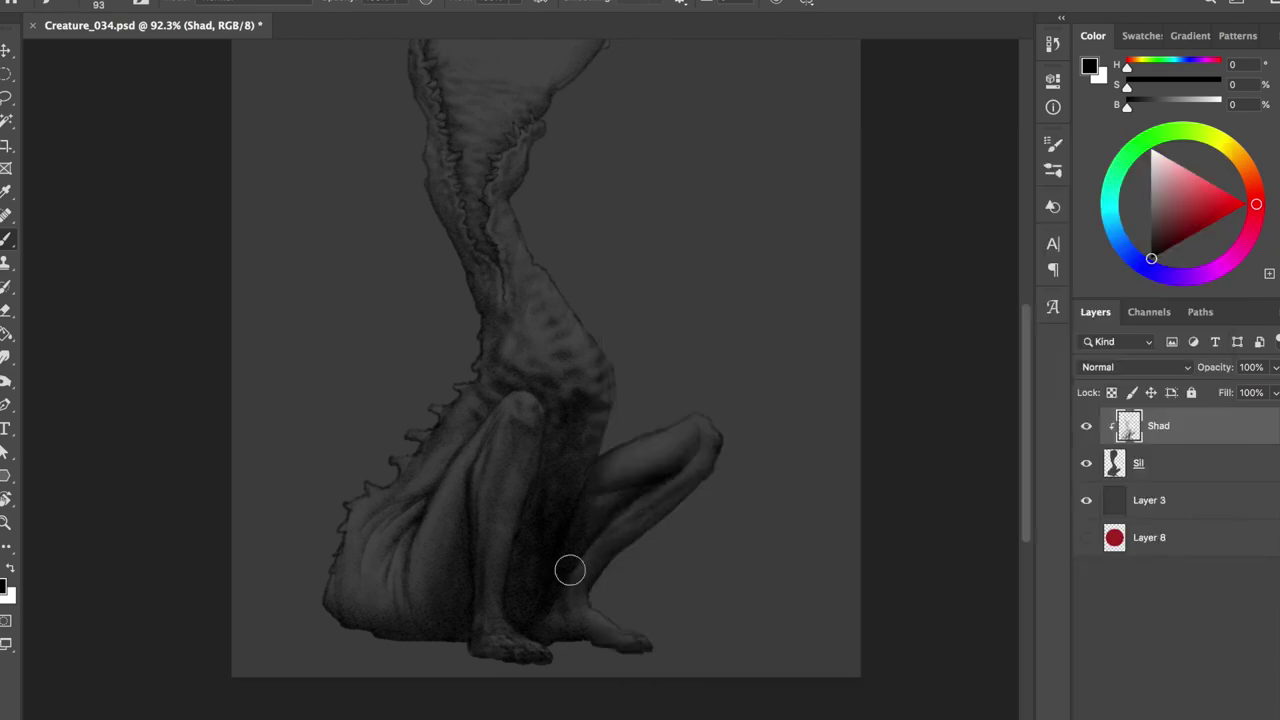
key(bracketleft)
key(bracketleft)
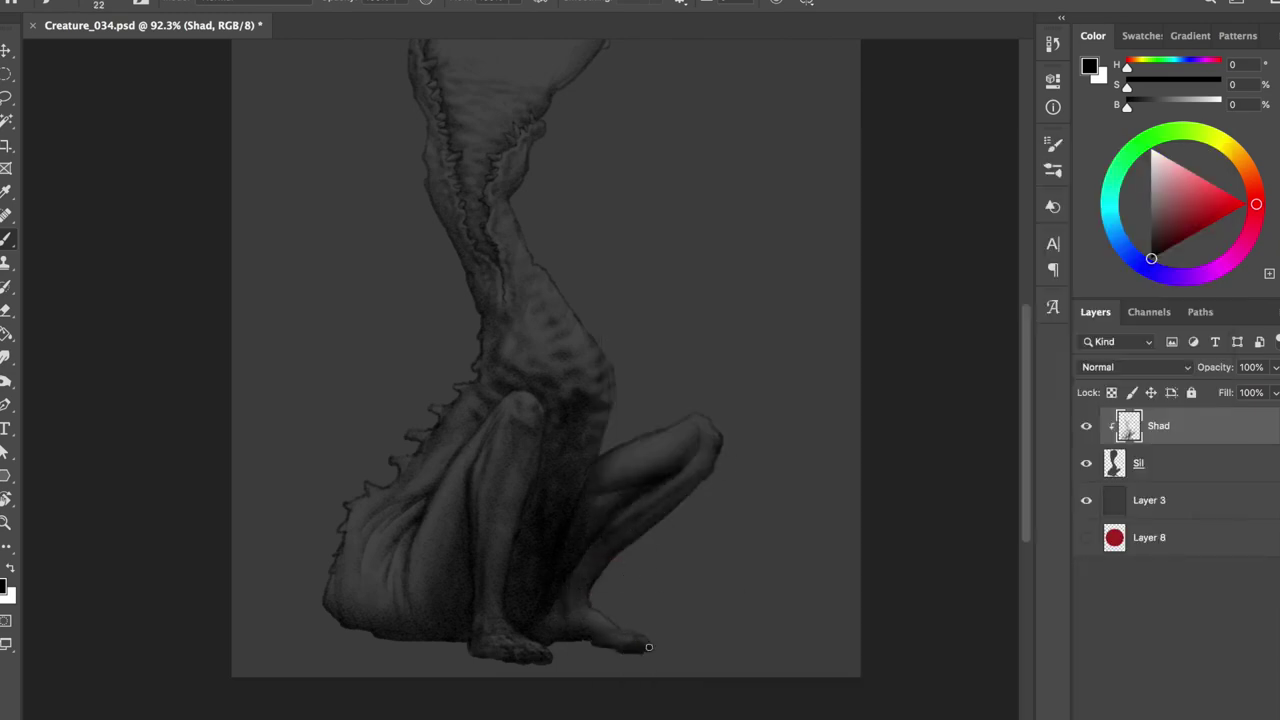
key(h)
key(h)
key(e)
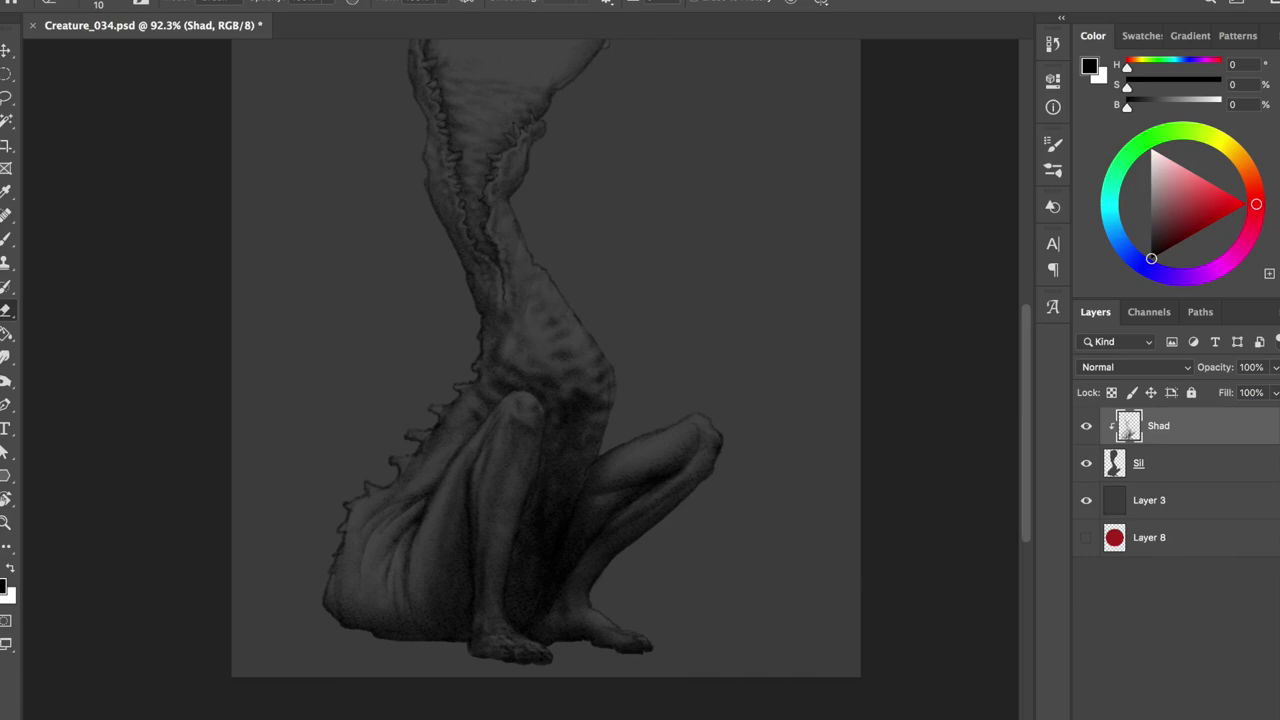
key(b)
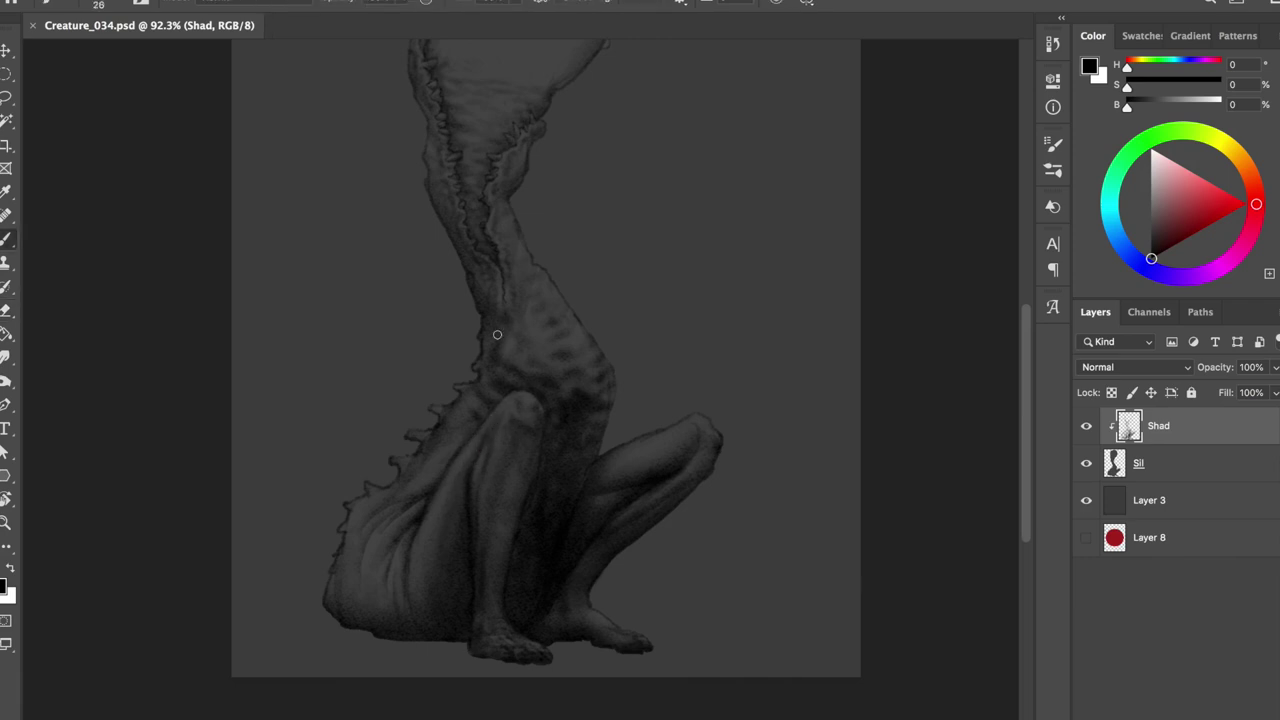
key(e)
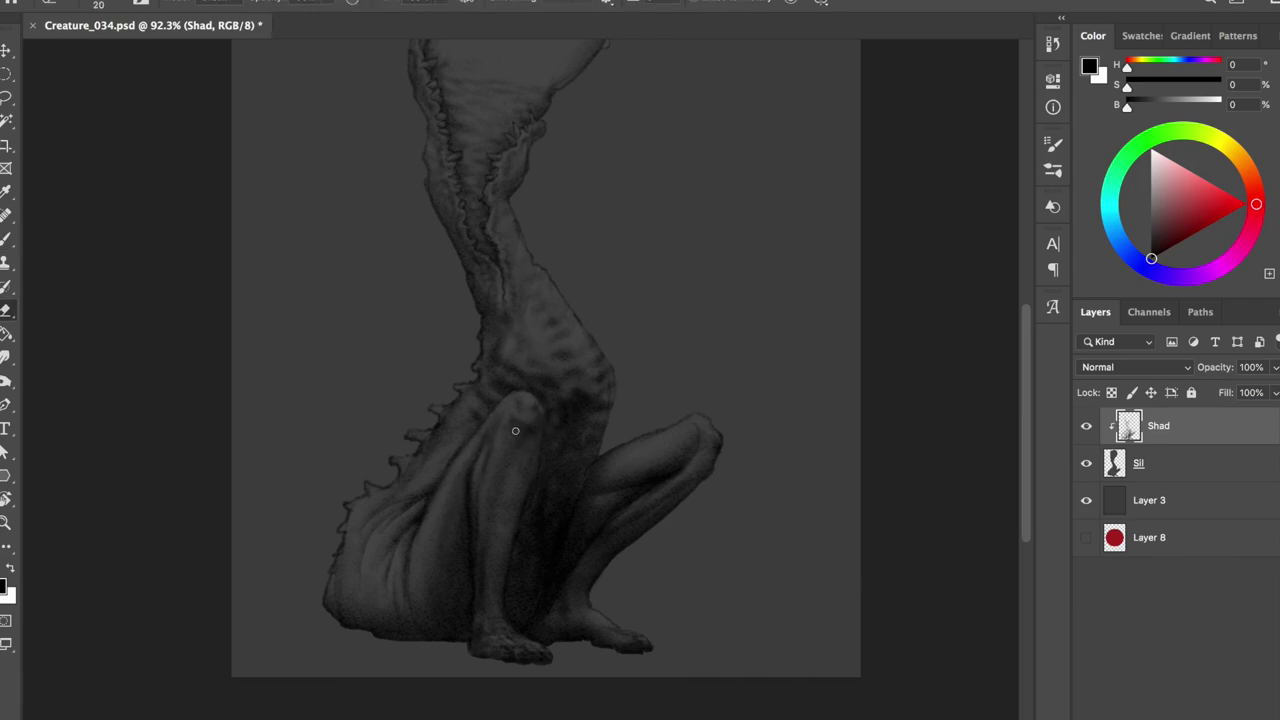
key(b)
key(e)
key(b)
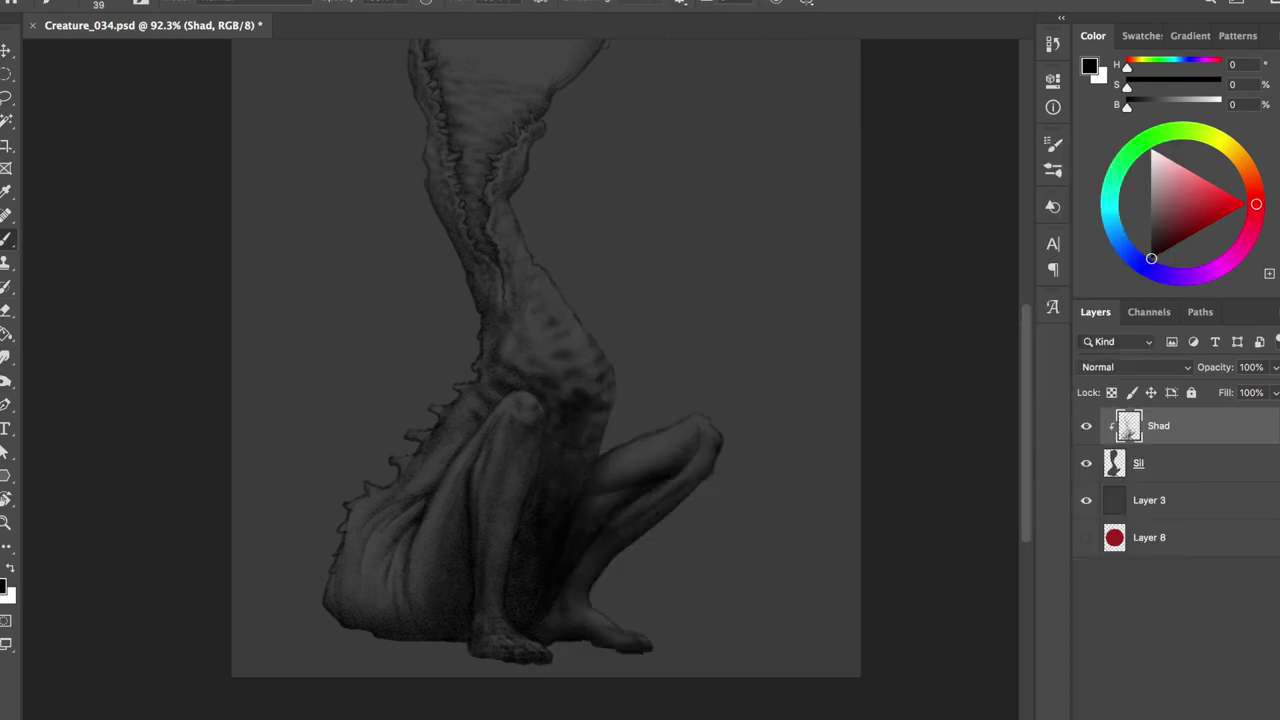
scroll(554, 423, up, 5)
scroll(570, 450, down, 3)
key(e)
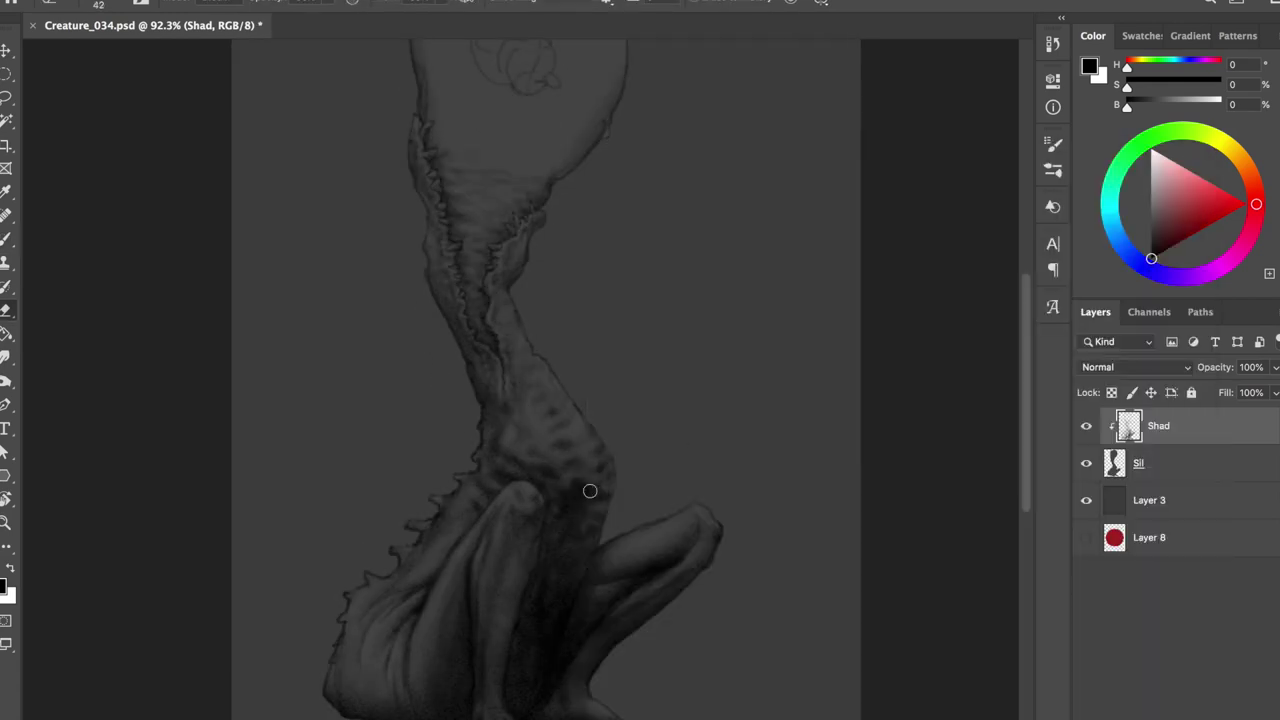
key(b)
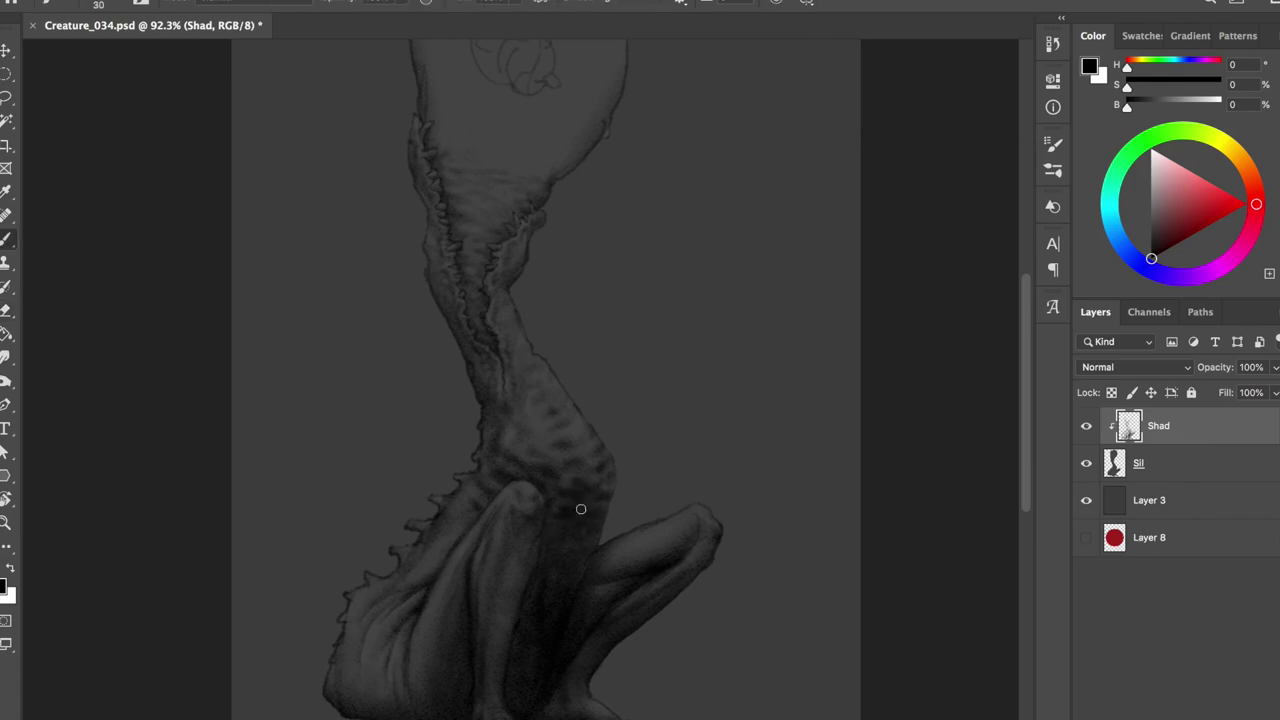
Step: Add a subtle neck stroke and a shadow near the legs, saving with Cmd+S
key(ctrl+s)
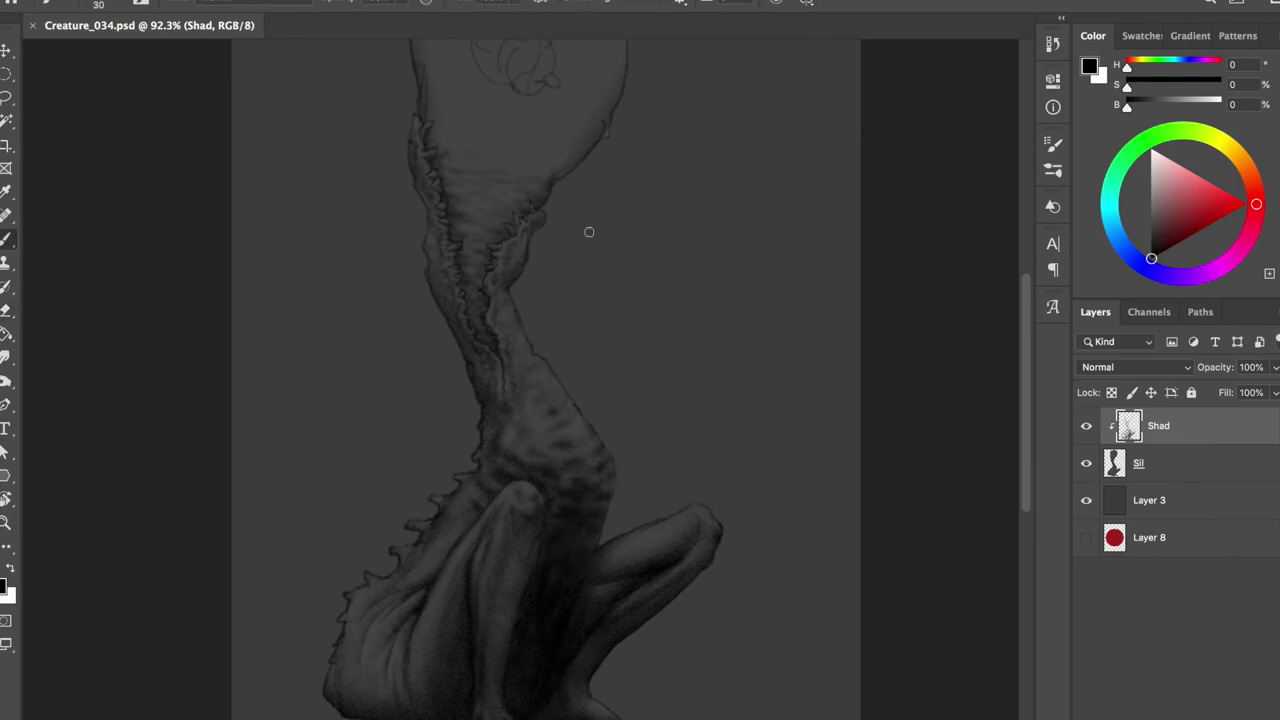
drag(523, 430, 348, 598)
key(ctrl+s)
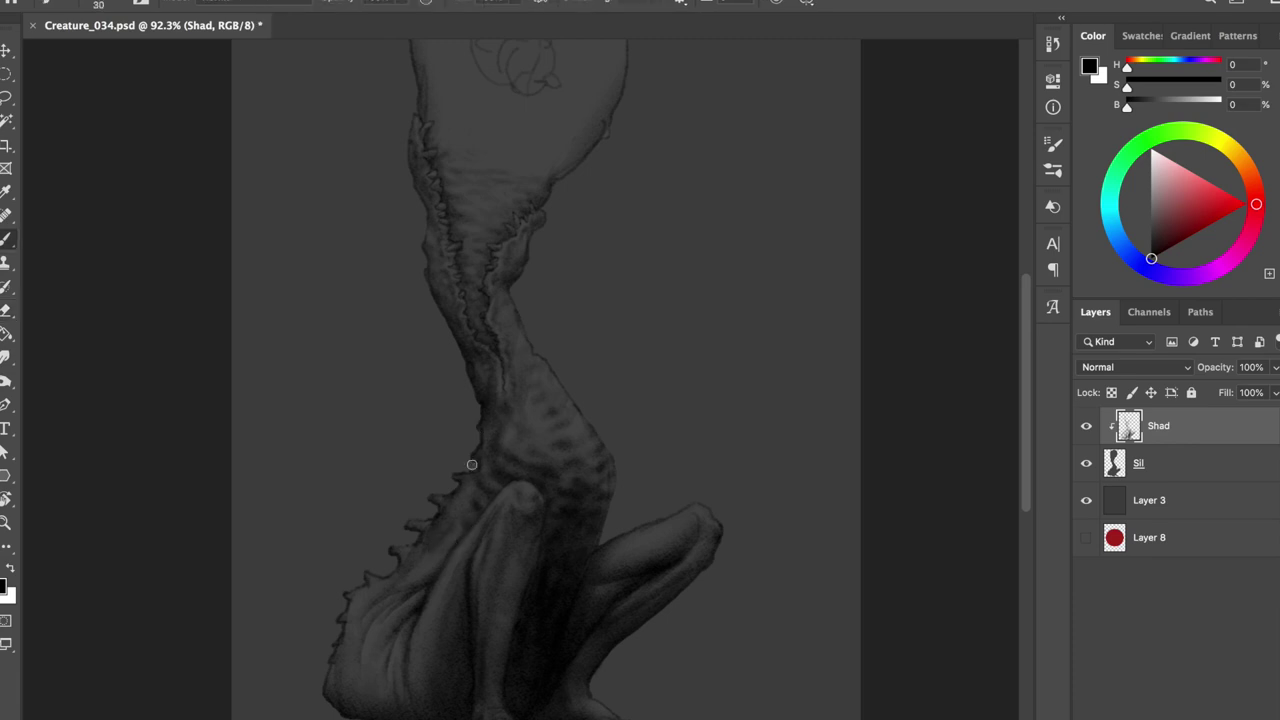
drag(373, 658, 371, 688)
key(e)
key(b)
key(e)
key(b)
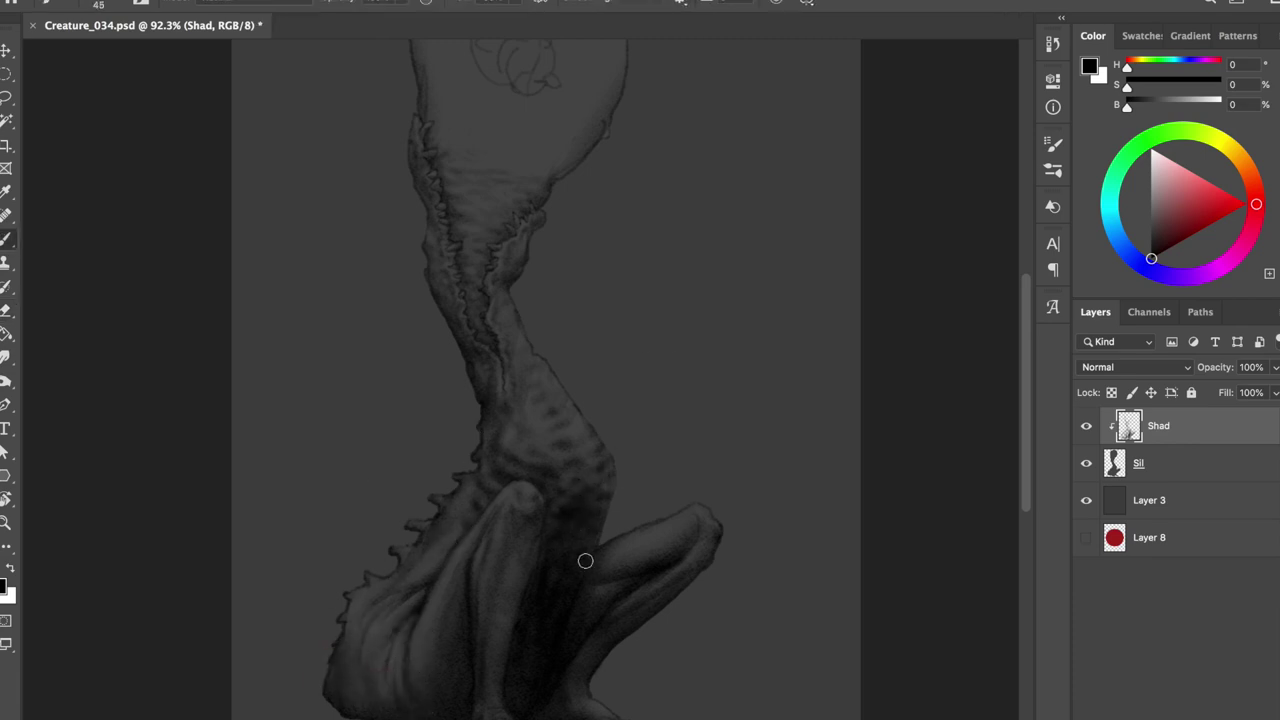
drag(615, 490, 607, 439)
scroll(629, 371, up, 3)
scroll(560, 271, up, 3)
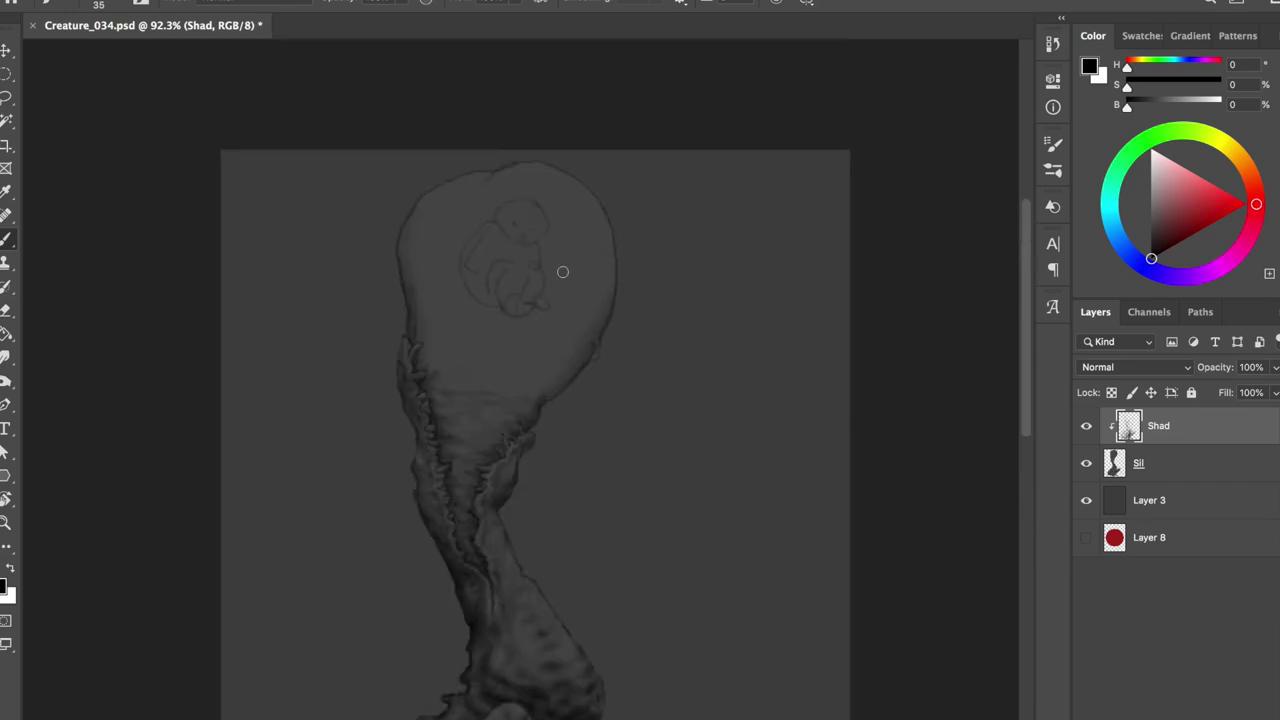
Step: On a new clipped Layer 9, clear the old sketch and softly shade the sac's lower edge
key(ctrl+shift+alt+n)
key(alt+bracketleft)
key(Delete)
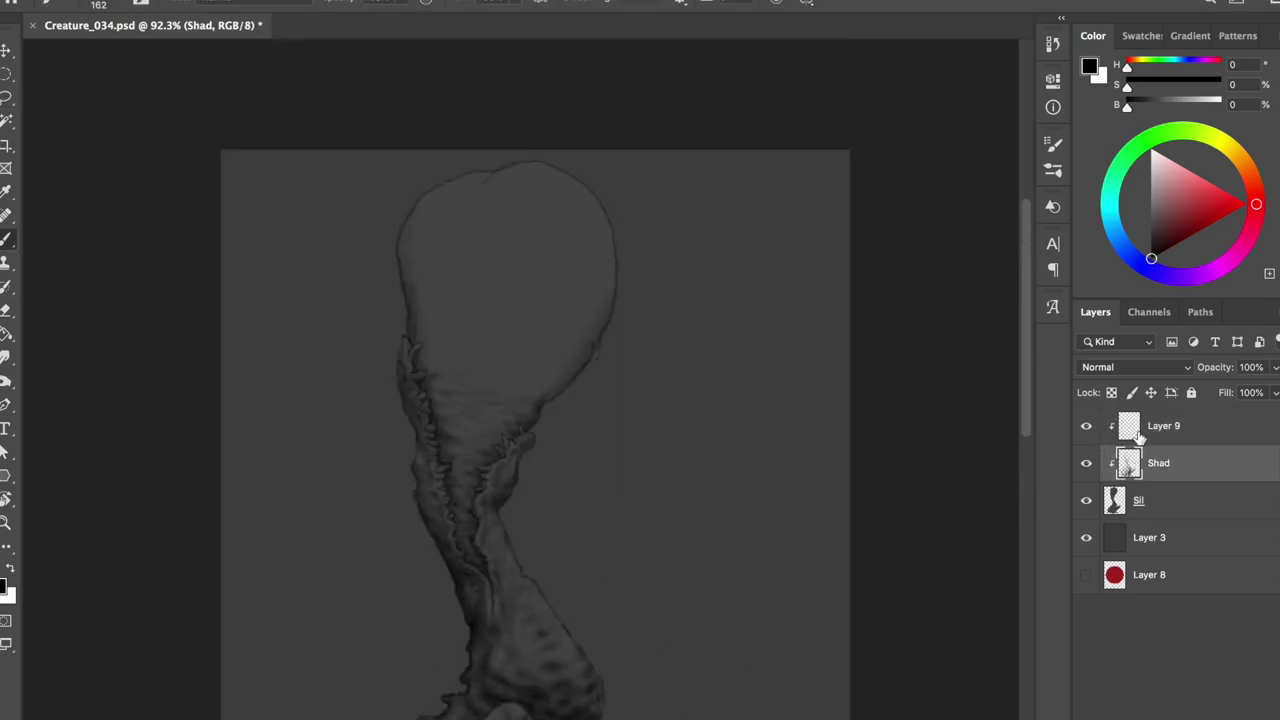
key(alt+bracketright)
key(b)
drag(466, 437, 487, 441)
drag(457, 366, 480, 366)
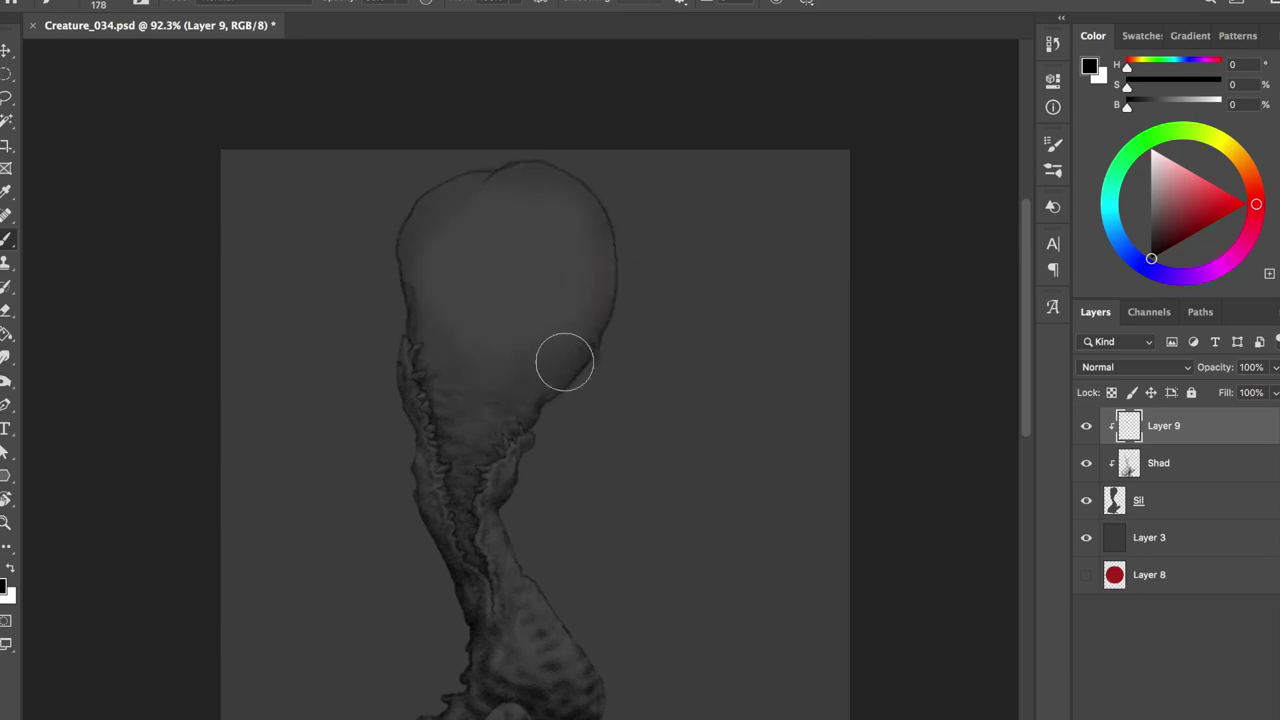
drag(530, 291, 470, 291)
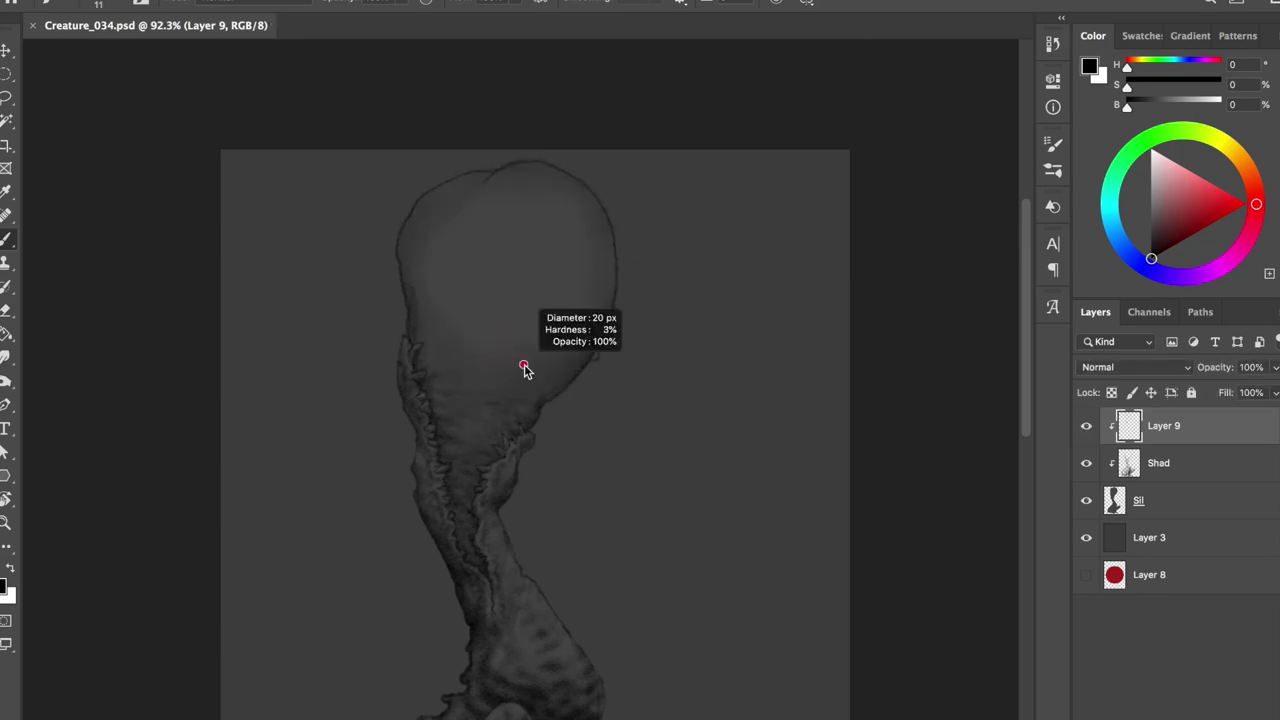
Step: On a new Layer 10, paint dark branching veins along the sac's lower right edge
key(ctrl+shift+alt+n)
drag(492, 430, 570, 322)
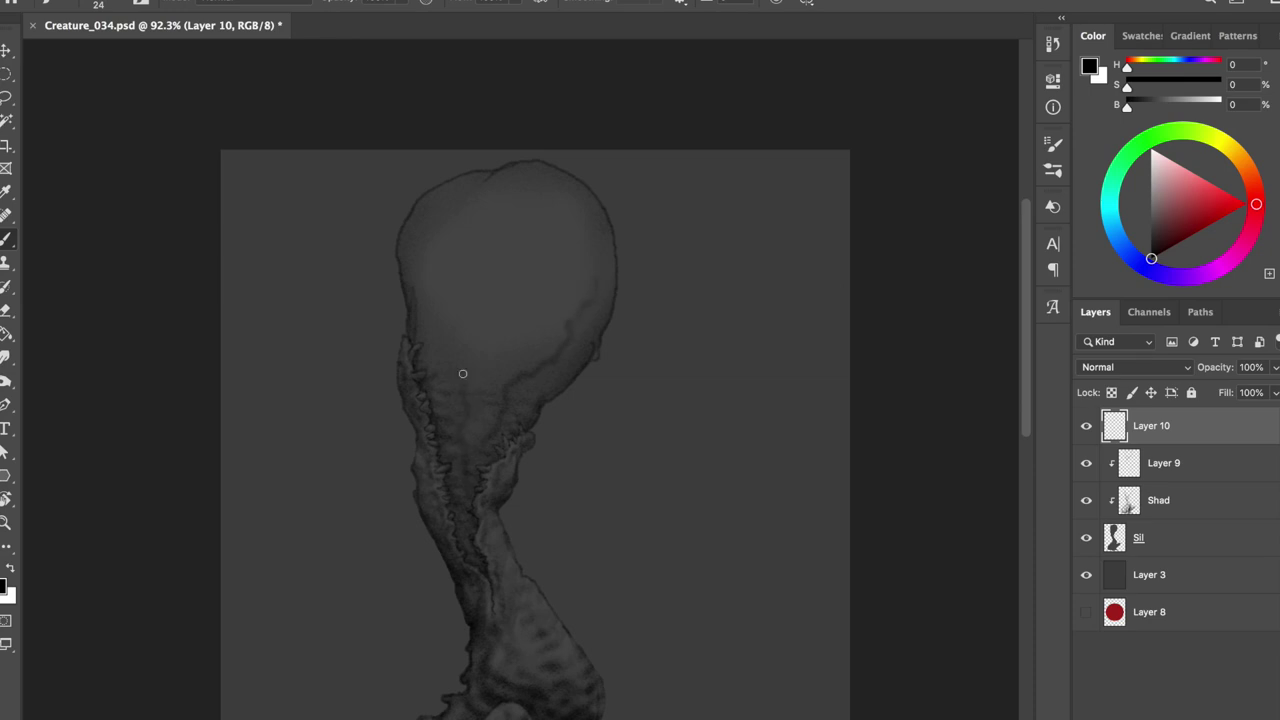
drag(474, 312, 470, 330)
key(bracketleft)
key(e)
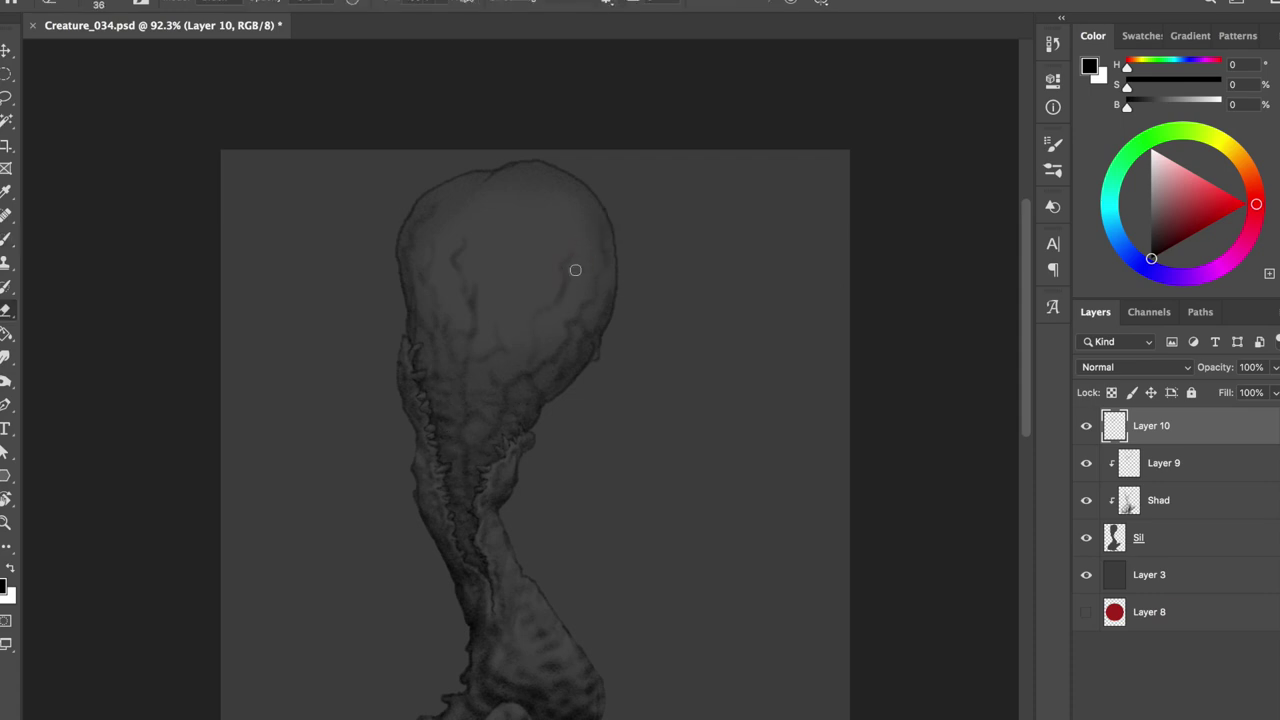
key(b)
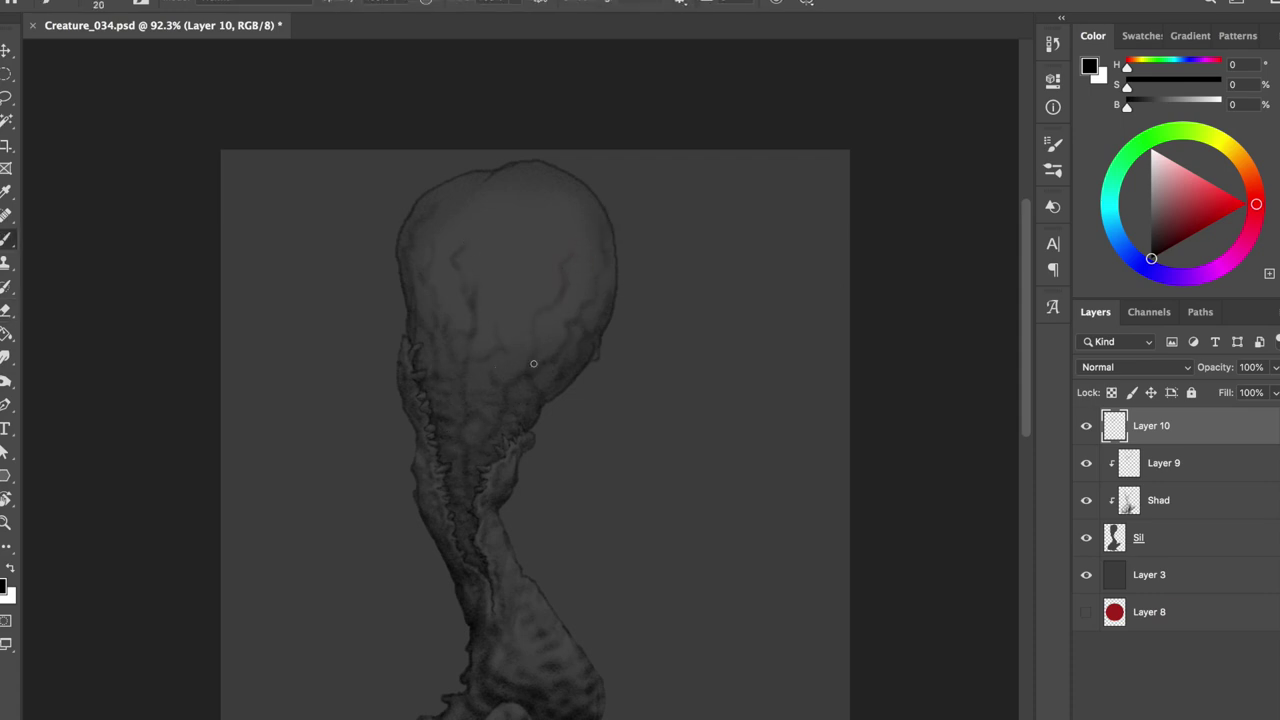
right_click(555, 350)
key(Return)
key(e)
double_click(1151, 425)
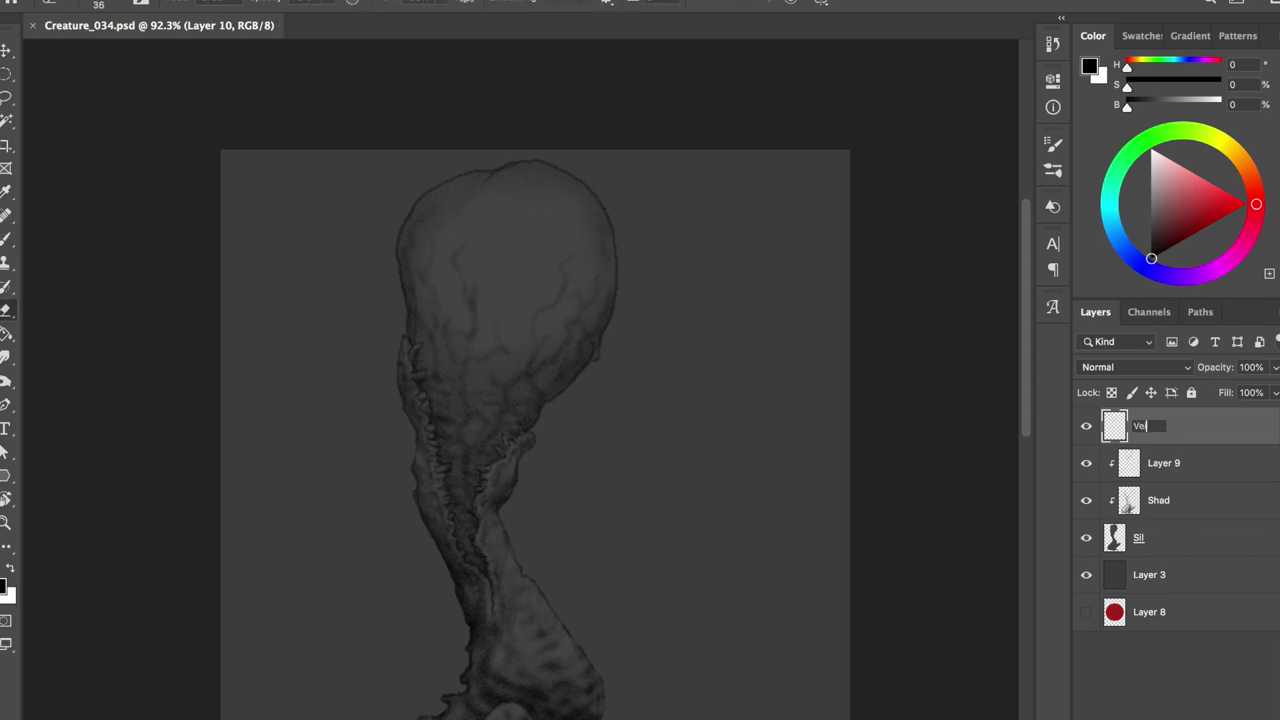
Step: Rename Layer 10 to 'Veins' and create a new layer named 'Baby'
text(Veins)
click(1163, 463)
key(ctrl+shift+n)
text(Baby)
key(Return)
Step: Sketch a small fetus head inside the sac and move the Baby layer above Veins
key(bracketleft)
key(bracketleft)
key(bracketleft)
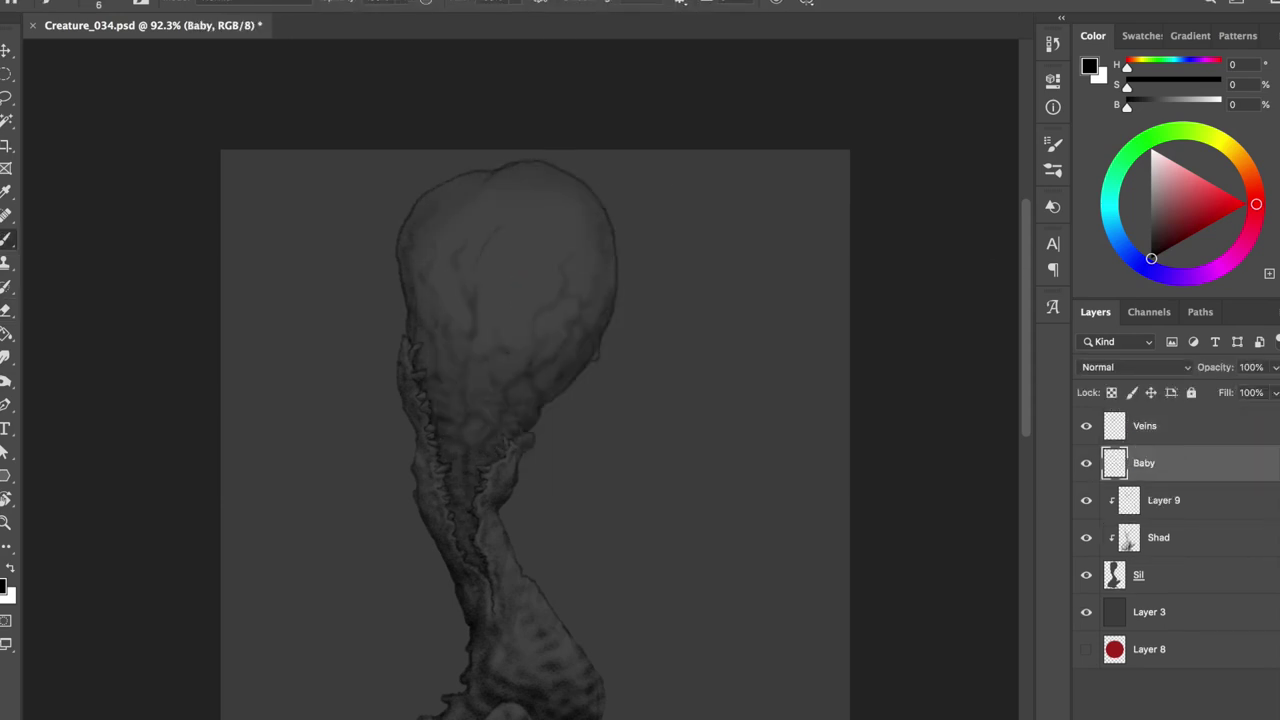
drag(495, 210, 509, 259)
drag(518, 251, 503, 254)
drag(513, 264, 528, 277)
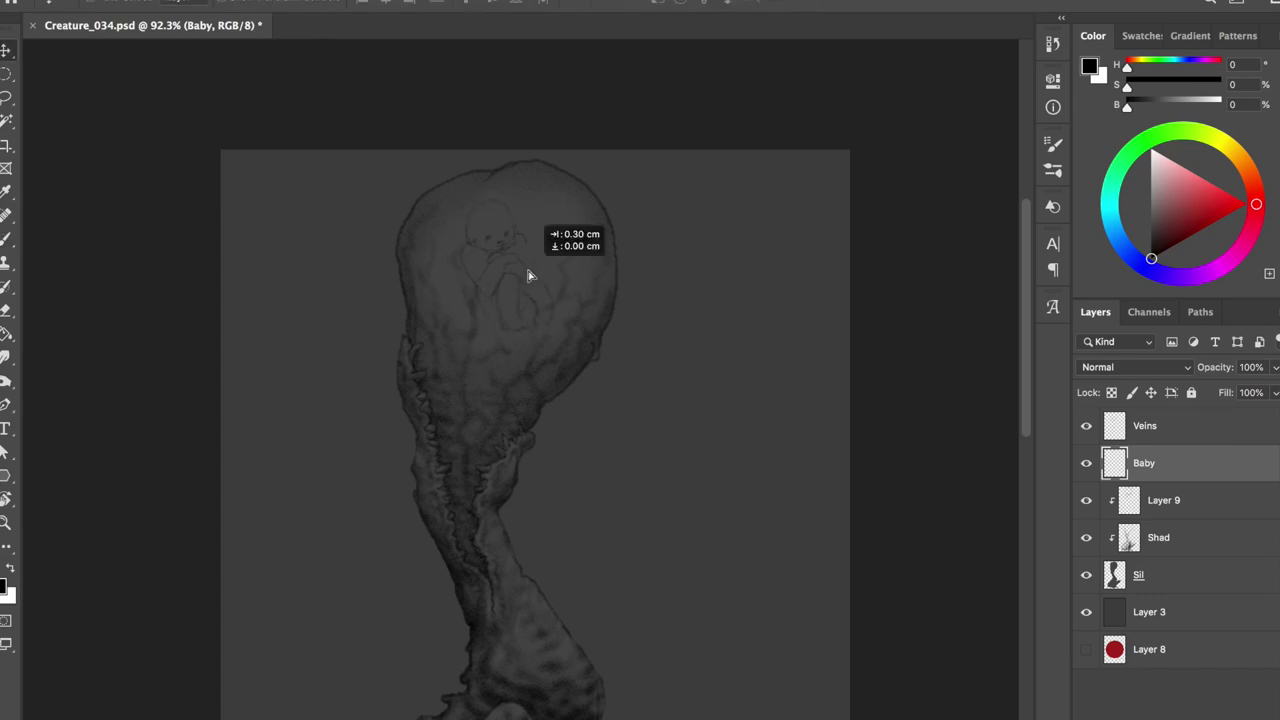
key(ctrl+bracketright)
scroll(543, 258, down, 1)
Step: Hide the first Baby sketch and re-sketch the fetus head arc on a fresh layer
click(1086, 425)
key(b)
key(ctrl+shift+n)
key(Return)
drag(497, 179, 518, 197)
drag(500, 243, 474, 243)
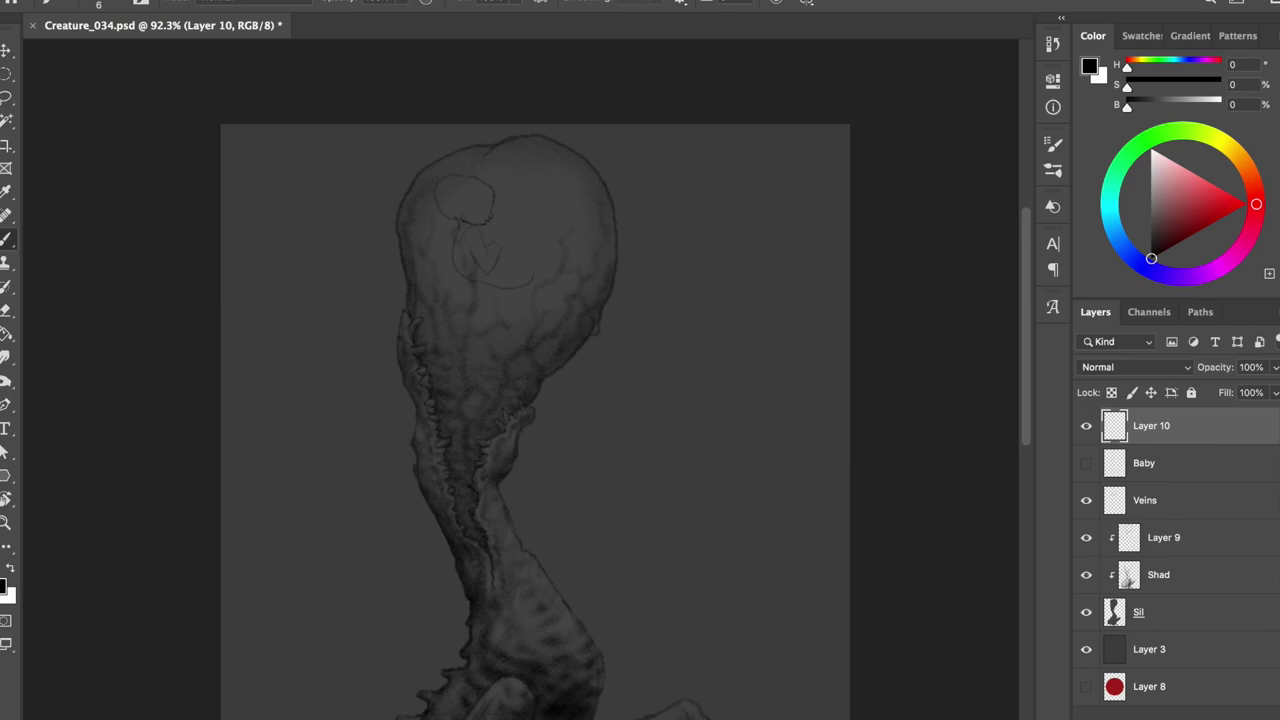
key(e)
drag(512, 282, 500, 294)
key(b)
click(1086, 463)
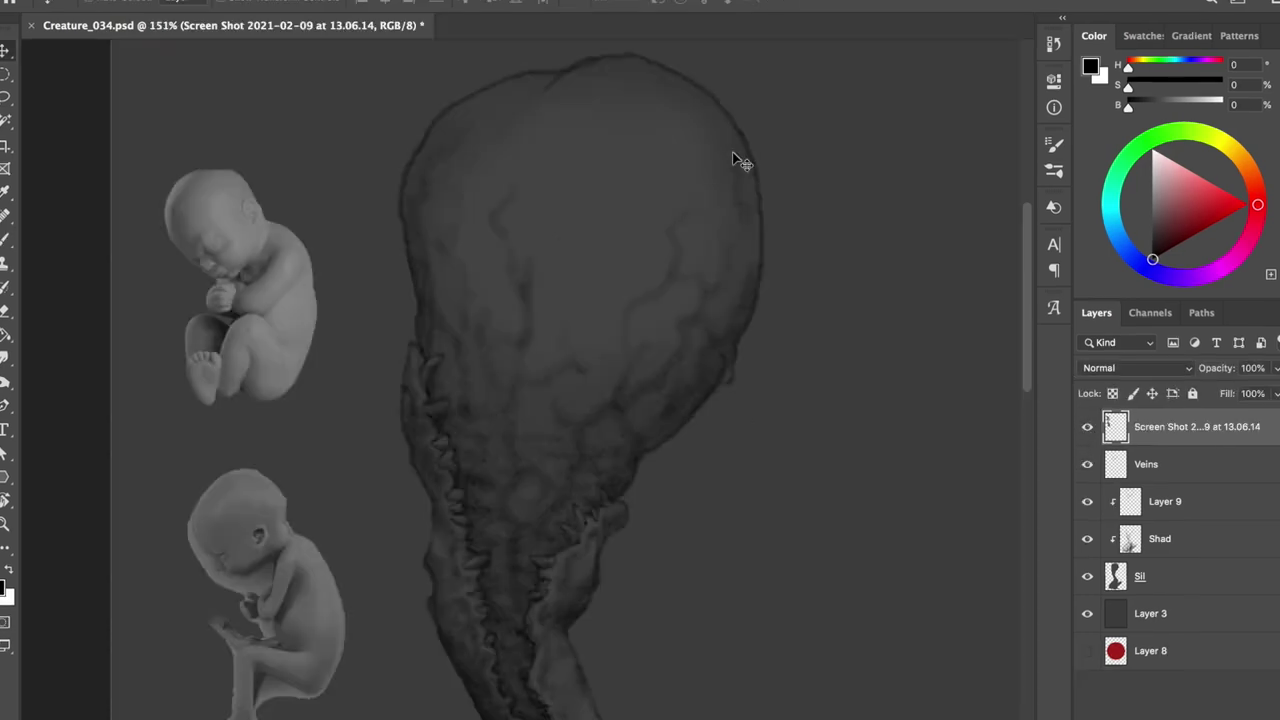
Step: Create a new 'Baby' layer and draw the fetus head outline and curled body loop
key(ctrl+shift+n)
text(Baby)
key(Return)
mouse_move(624, 159)
mouse_down()
mouse_move(670, 177)
mouse_move(570, 208)
mouse_up()
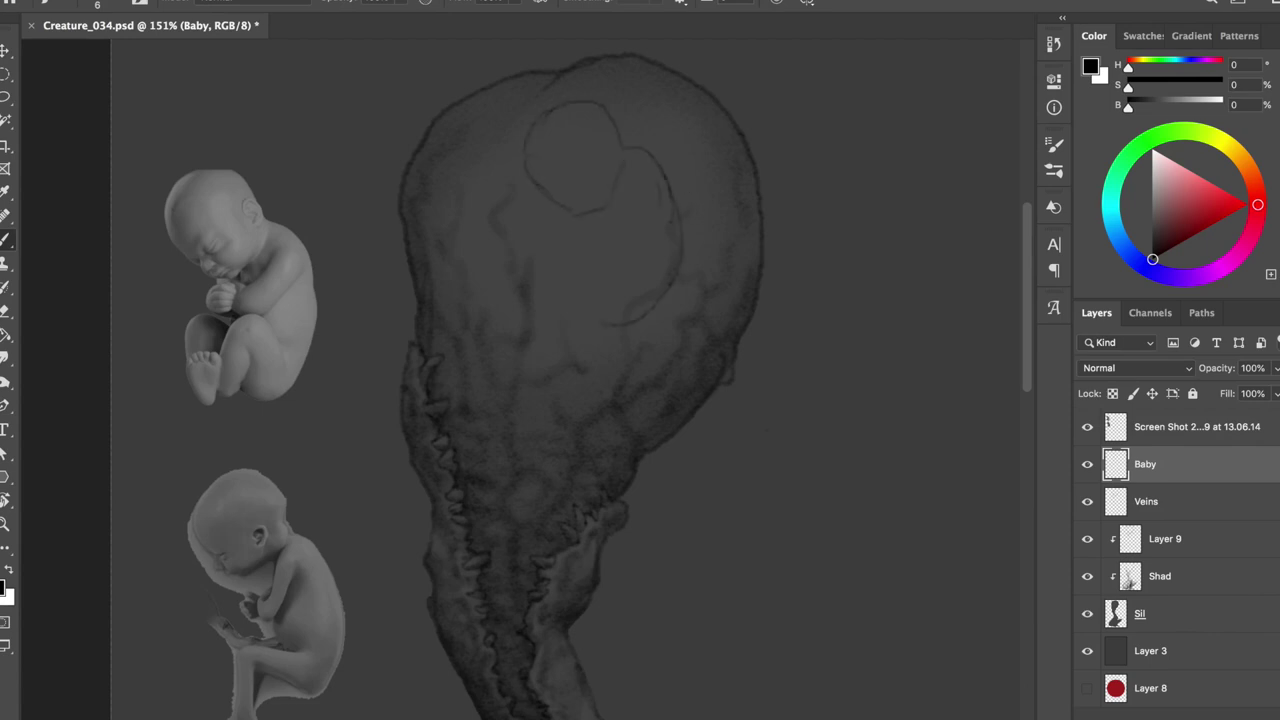
key(e)
drag(606, 268, 628, 316)
key(b)
Step: Refine the fetus outline, erasing and redrawing sketch lines with a fine brush
key(e)
click(628, 258)
key(b)
key(e)
key(b)
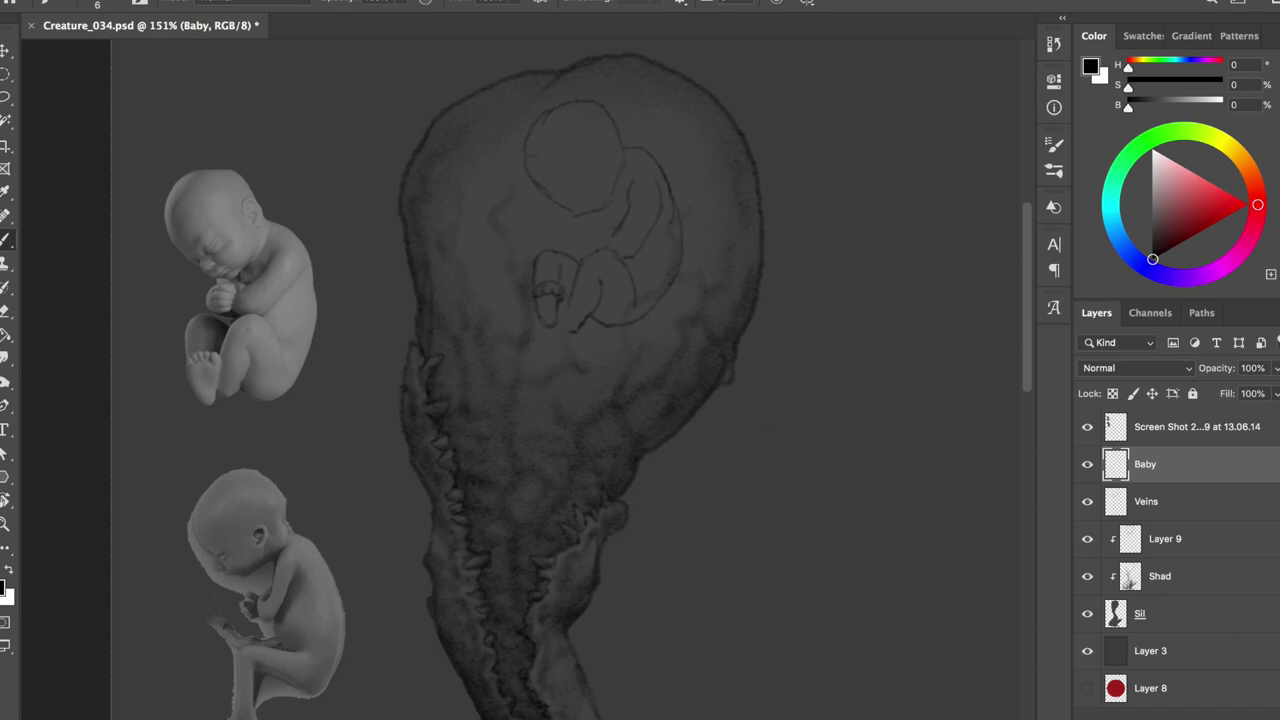
key(e)
key(b)
key(e)
key(b)
key(e)
key(b)
scroll(616, 24, right, 3)
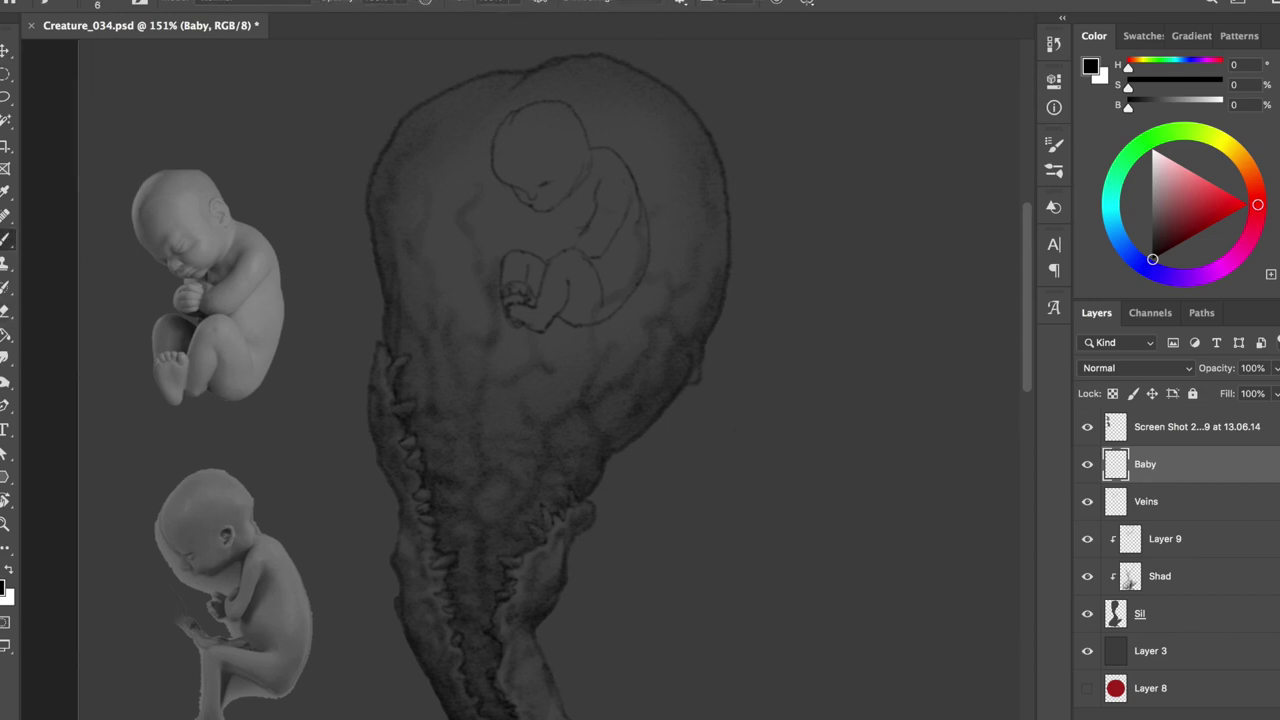
key(e)
Step: Erase the face lines, redraw the fetus head outline, and save the painting
drag(545, 205, 515, 160)
key(e)
key(b)
key(e)
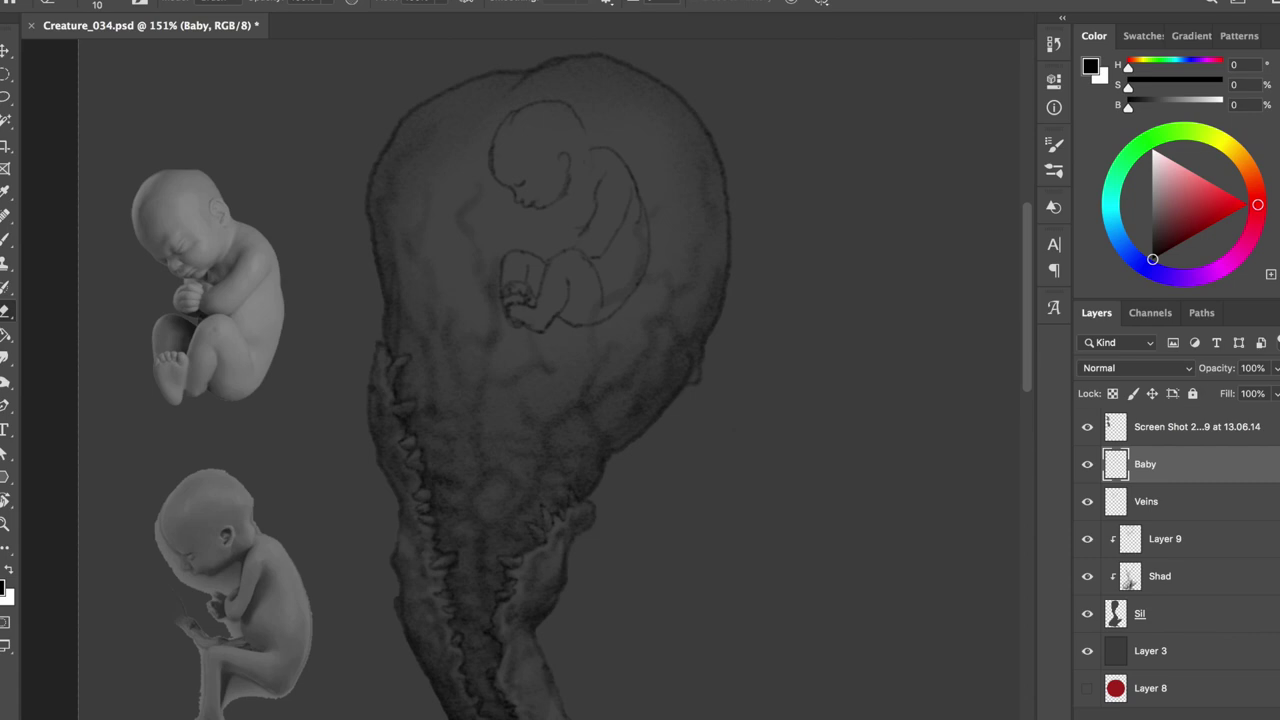
key(b)
drag(493, 165, 566, 150)
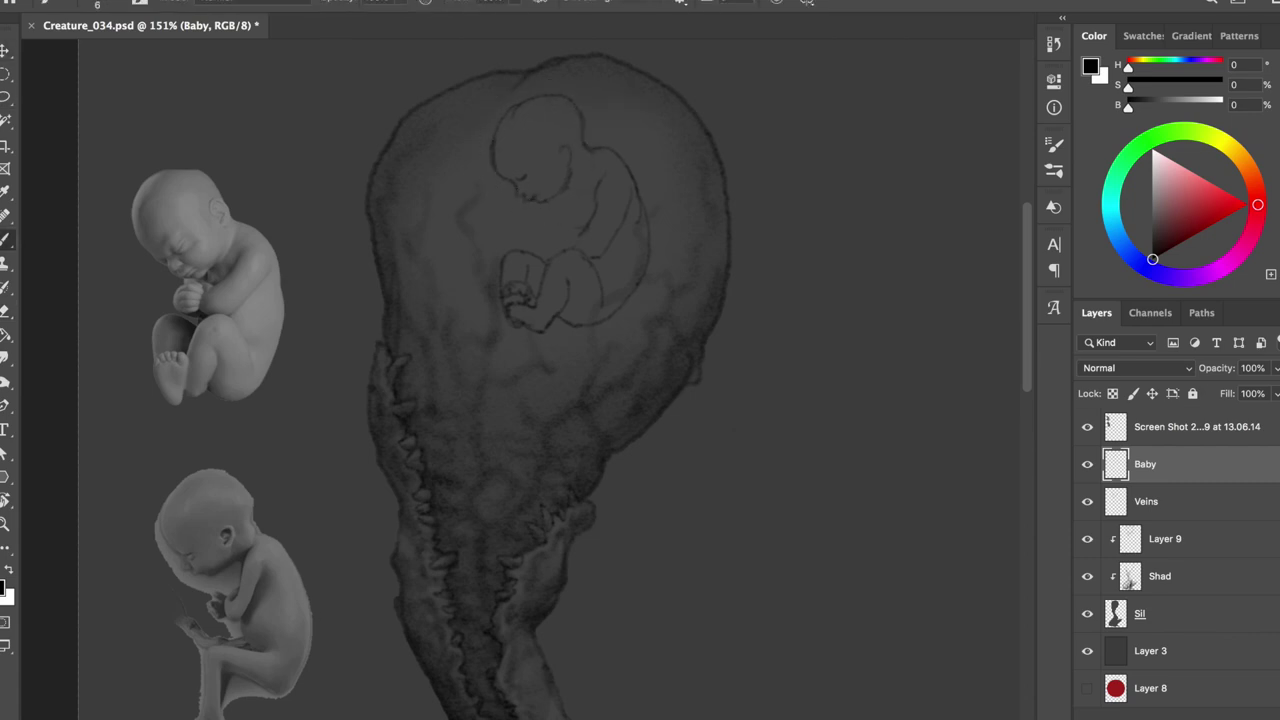
key(e)
drag(514, 94, 560, 94)
key(b)
key(ctrl+s)
Step: Erase a stray line, flip the view to check, and hide the reference photos layer
key(e)
click(570, 223)
key(b)
key(ctrl+shift+h)
key(ctrl+shift+h)
click(1087, 426)
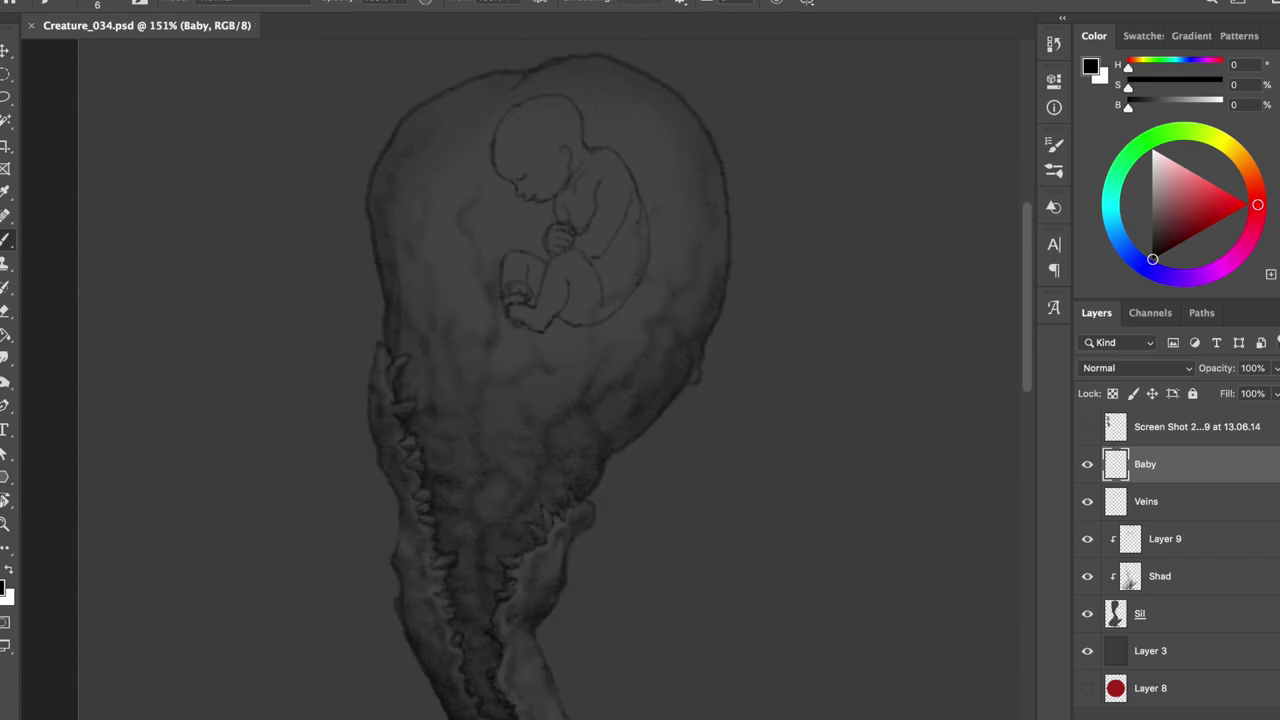
Step: Fill the fetus selection with dark grey on a new layer, then lighten it with Hue/Saturation
ctrl+click(1115, 464)
click(1146, 501)
key(ctrl+shift+alt+n)
key(g)
click(613, 281)
key(ctrl+u)
key(Return)
key(ctrl+d)
Step: Rename the fill layer 'Shad' and clip it to the Baby layer
scroll(869, 291, down, 2)
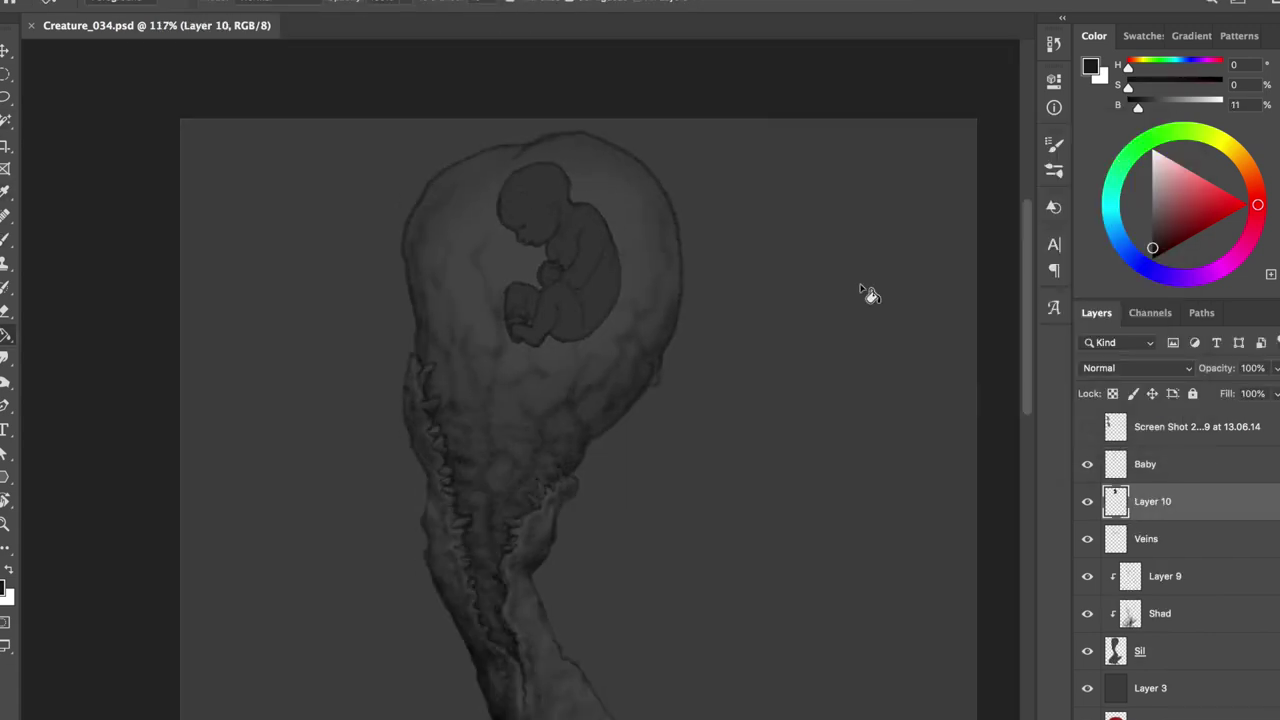
double_click(1152, 501)
text(Shad)
key(Return)
key(ctrl+bracketright)
key(ctrl+alt+g)
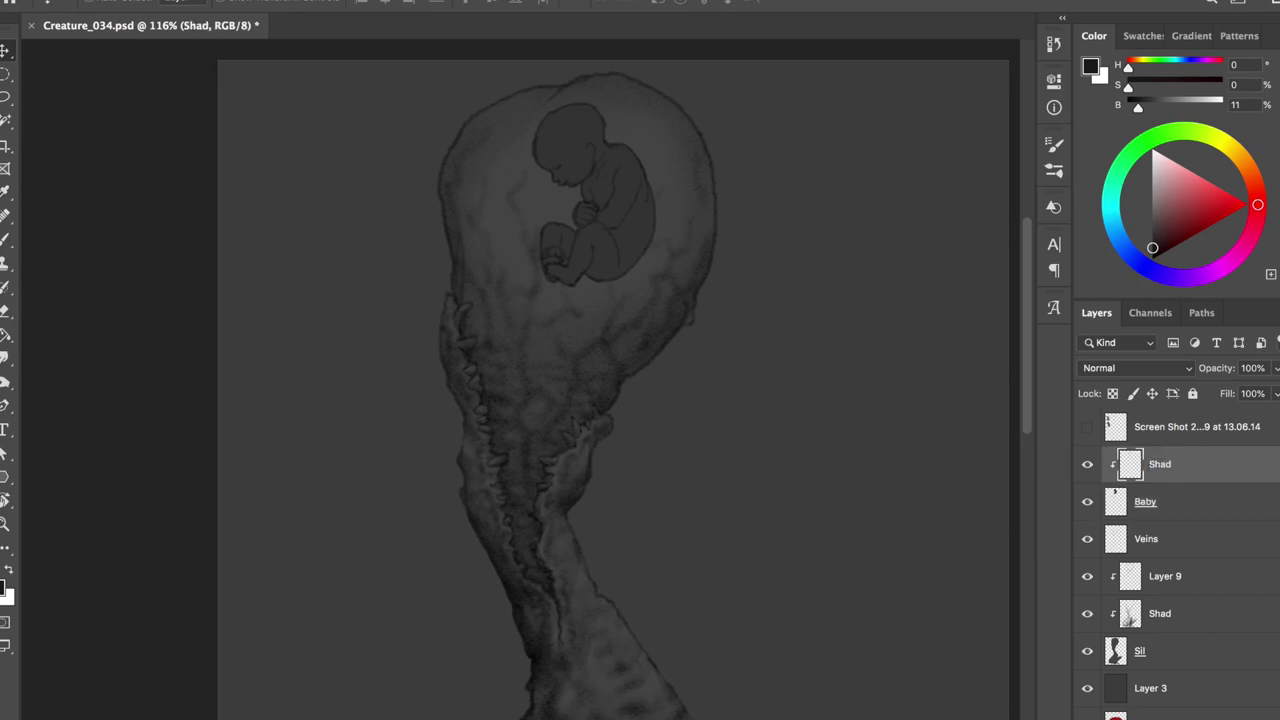
scroll(581, 283, up, 2)
Step: Add a new layer named 'Rim' clipped to the layer below
key(ctrl+shift+n)
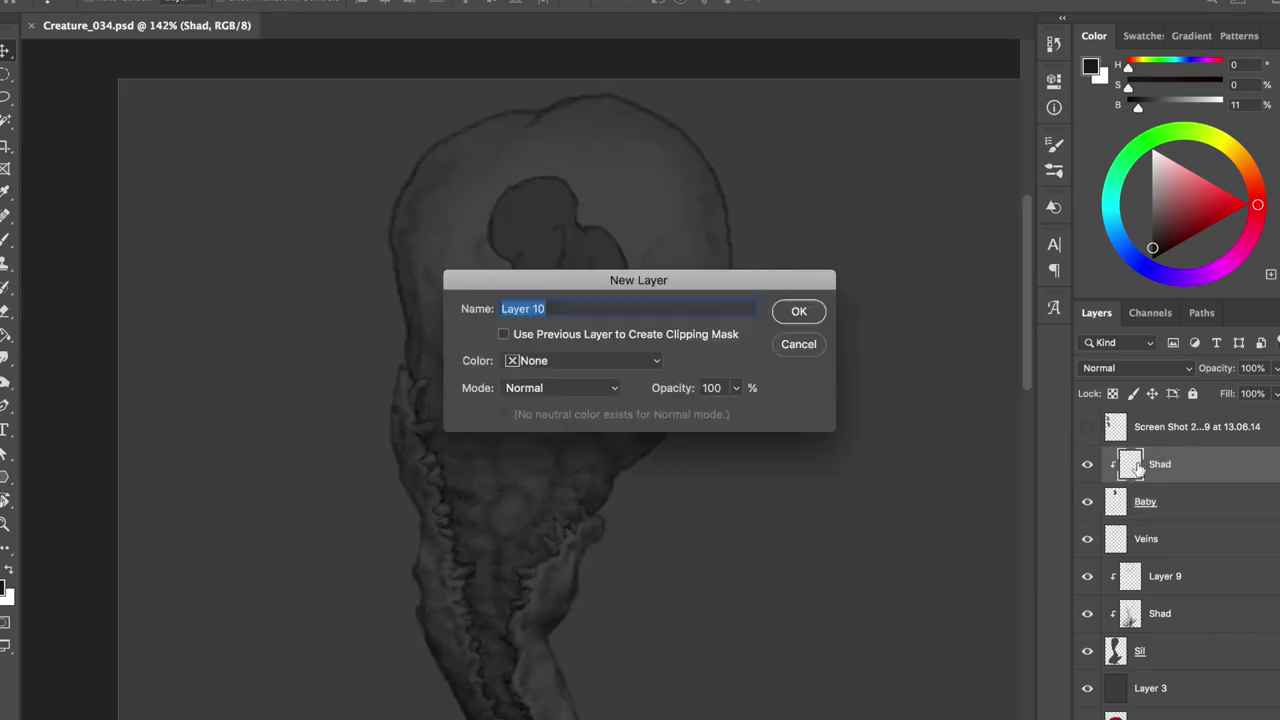
text(Rim)
key(Return)
key(b)
alt+click(697, 348)
Step: Paint white rim light along the fetus's back and head edge
key(x)
scroll(697, 348, down, 2)
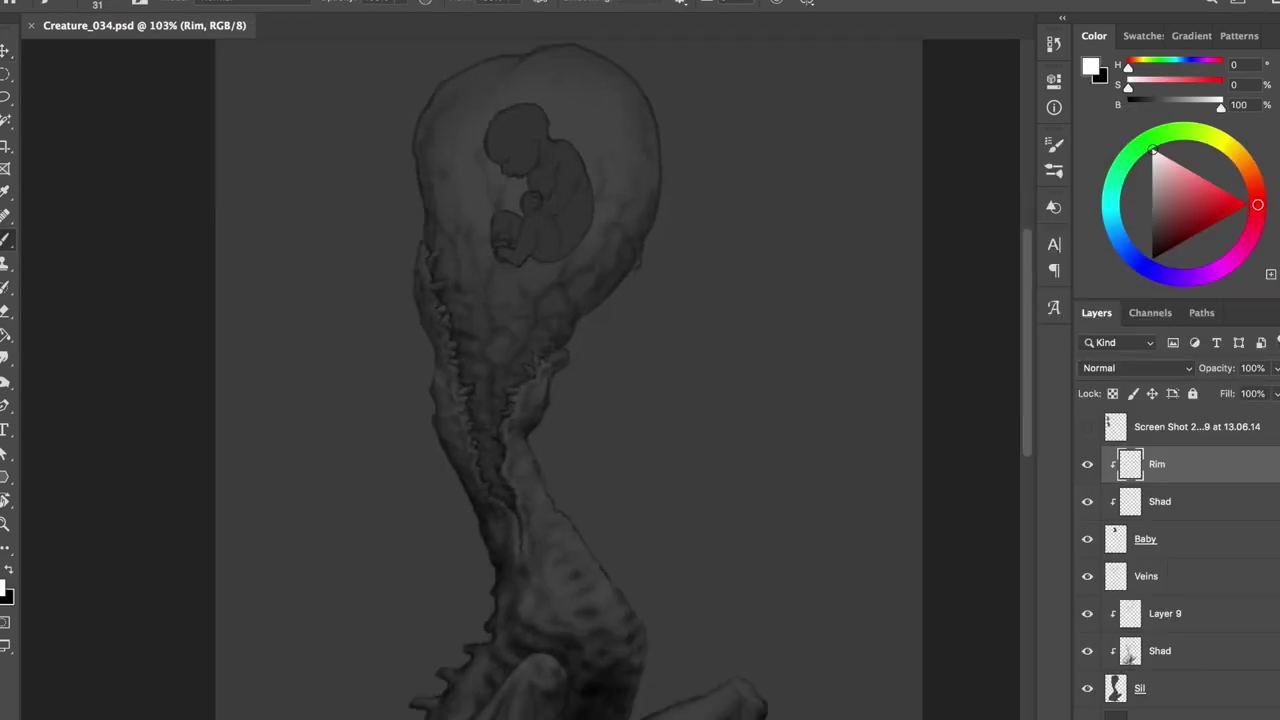
scroll(697, 348, down, 2)
drag(526, 132, 536, 190)
drag(498, 100, 528, 140)
drag(536, 184, 518, 210)
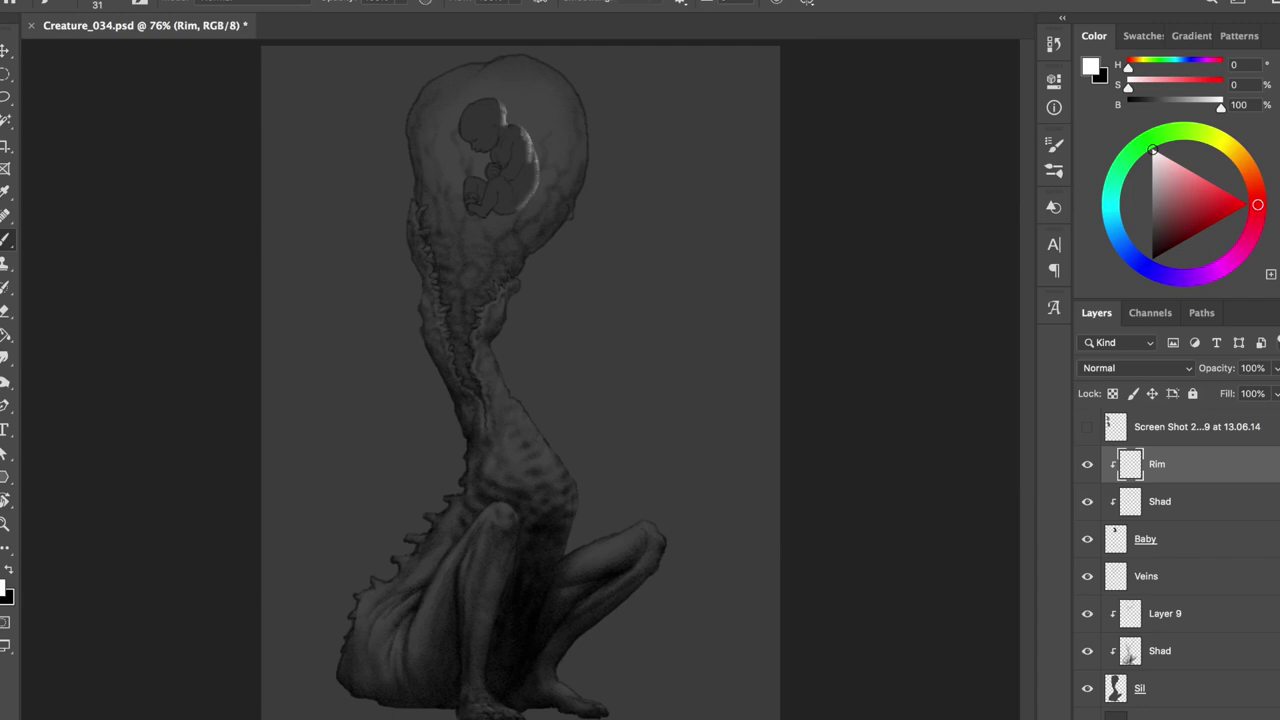
Step: Add a 'Rimb' layer and paint rim light along the sac's right edge, left edge and top
key(e)
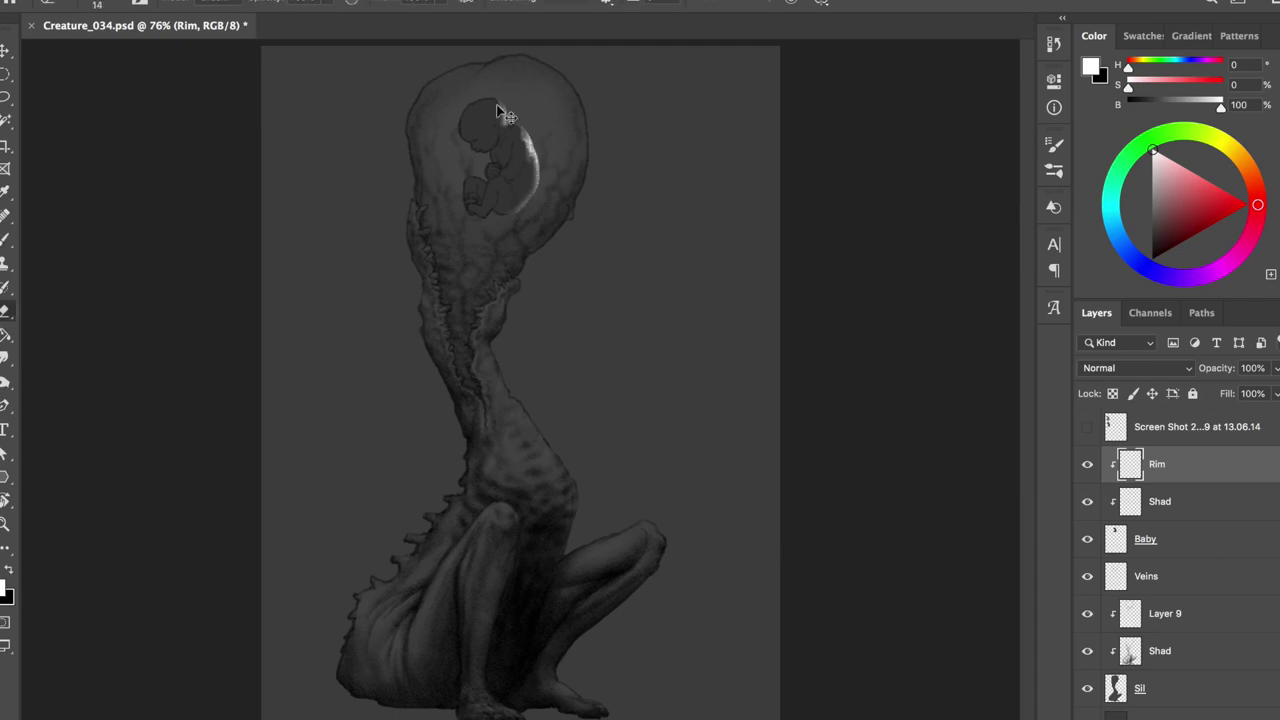
key(ctrl+shift+n)
text(Rimb)
key(bracketright)
key(bracketright)
key(bracketright)
drag(586, 122, 587, 200)
mouse_move(414, 146)
mouse_down()
mouse_move(430, 75)
mouse_move(555, 60)
mouse_up()
Step: With a larger brush, extend and brighten the rim light up the orb's right edge
key(bracketright)
key(bracketright)
key(bracketright)
mouse_move(574, 231)
mouse_down()
mouse_move(514, 263)
mouse_move(480, 57)
mouse_up()
key(bracketright)
key(bracketright)
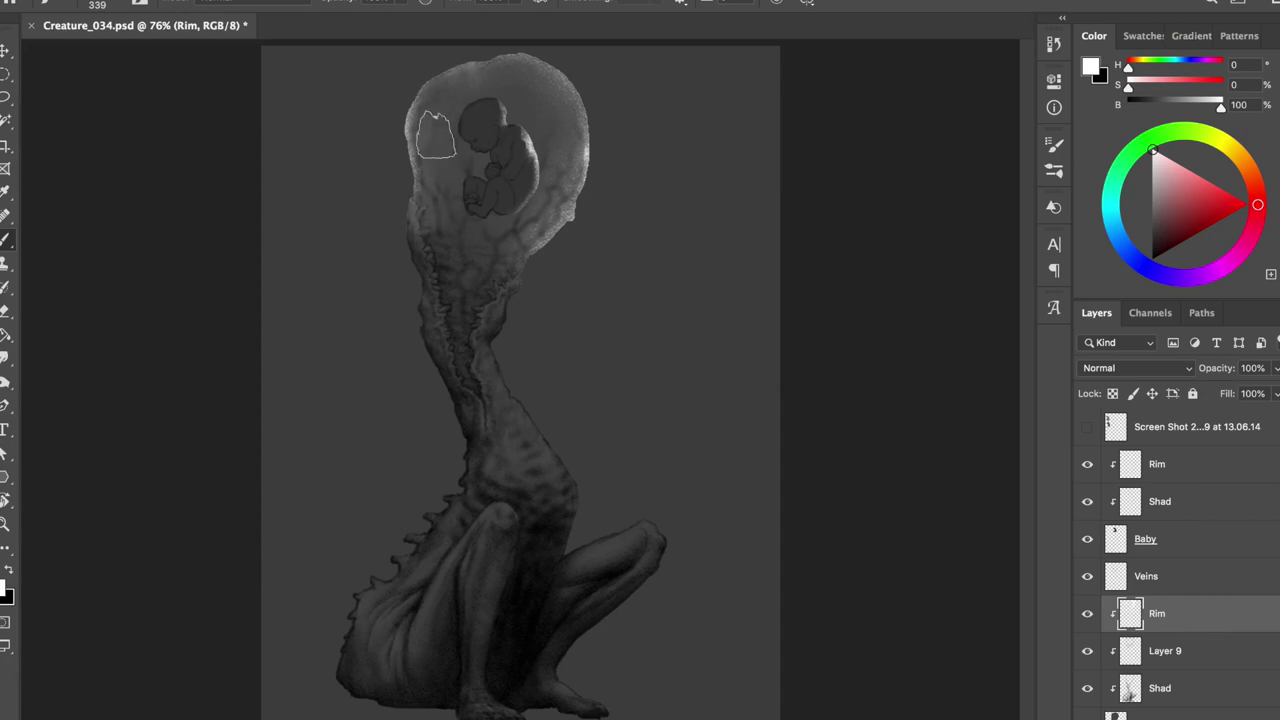
key(bracketleft)
key(bracketleft)
key(bracketleft)
drag(590, 100, 575, 210)
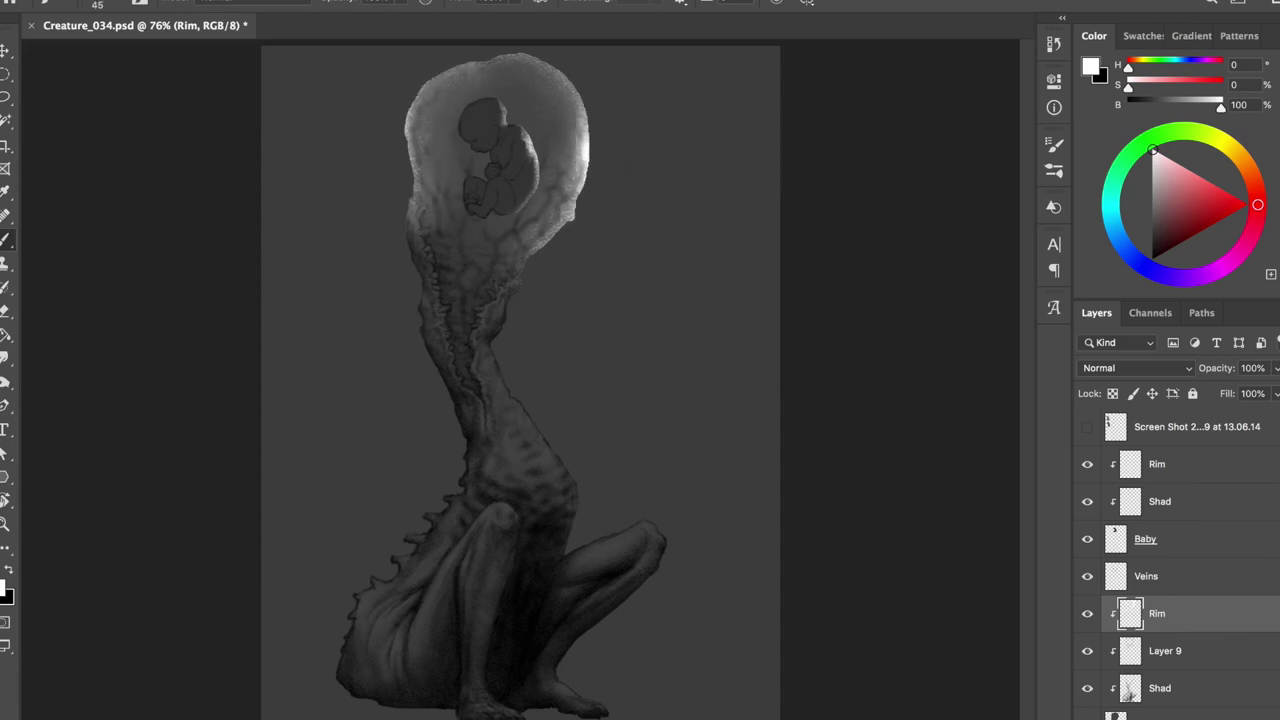
Step: Brighten the rim on the orb's lower-right edge and tone down the right-edge highlight
key(l)
key(alt+bracketleft)
key(alt+bracketleft)
key(alt+bracketleft)
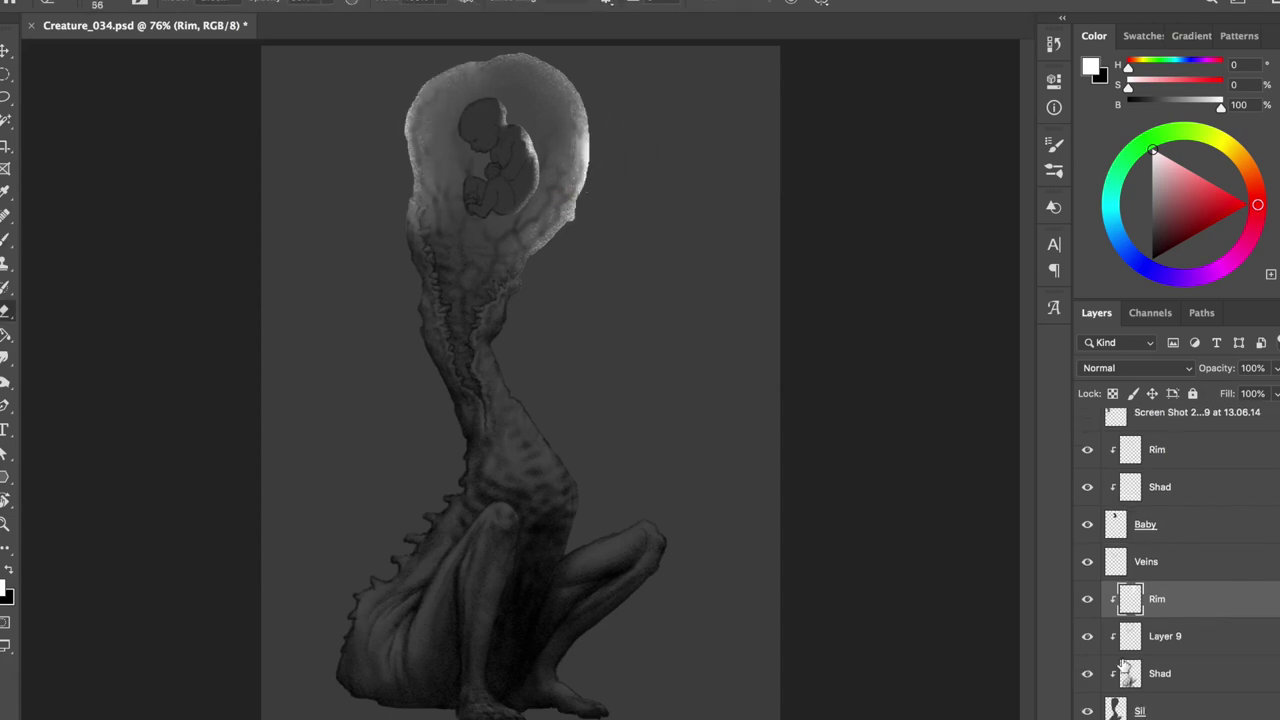
drag(580, 200, 614, 203)
key(ctrl+d)
key(b)
key(alt+bracketright)
key(alt+bracketright)
key(alt+bracketright)
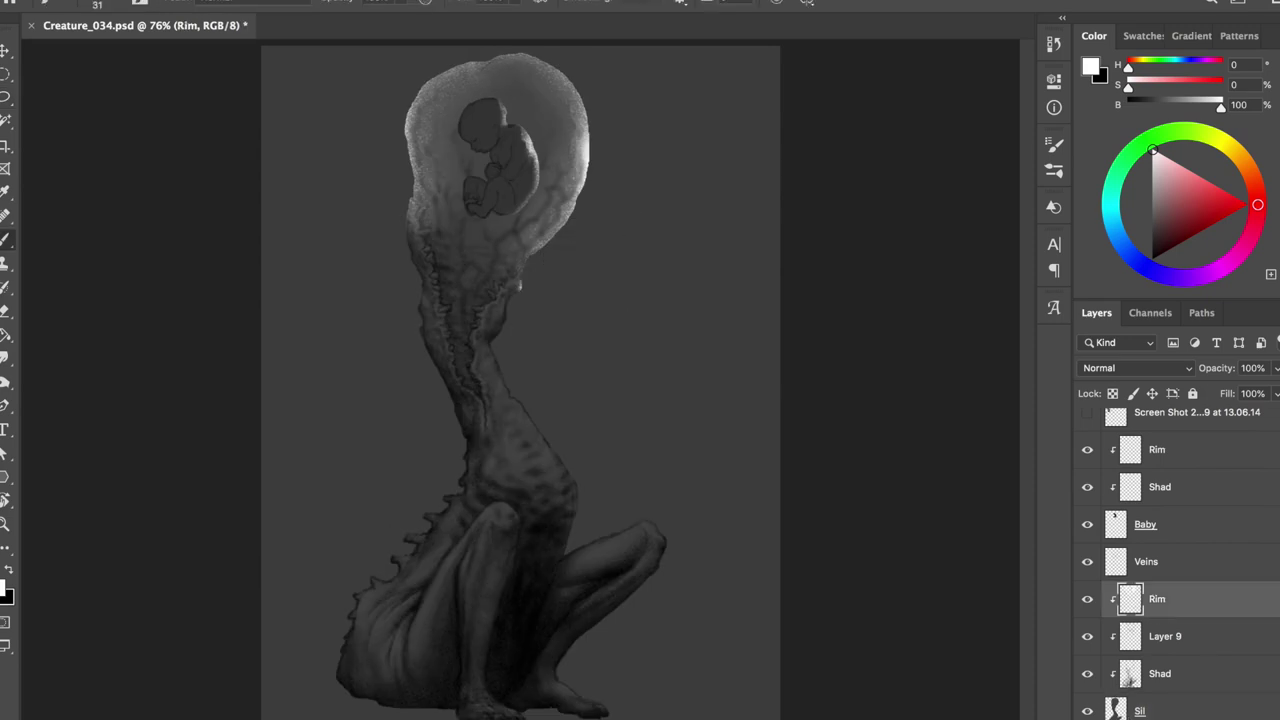
drag(553, 240, 568, 172)
key(e)
drag(584, 115, 582, 170)
Step: Mirror the canvas to check the design, save, and flip it back
key(bracketleft)
key(bracketleft)
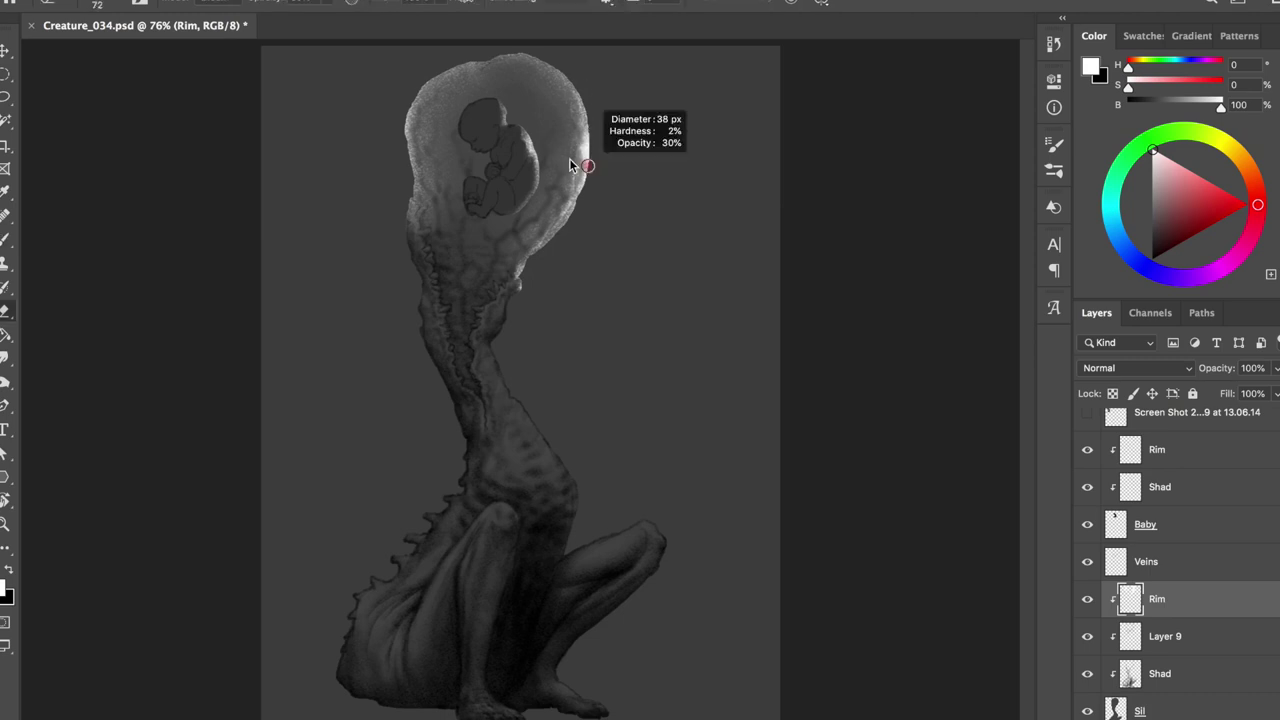
key(bracketleft)
key(bracketleft)
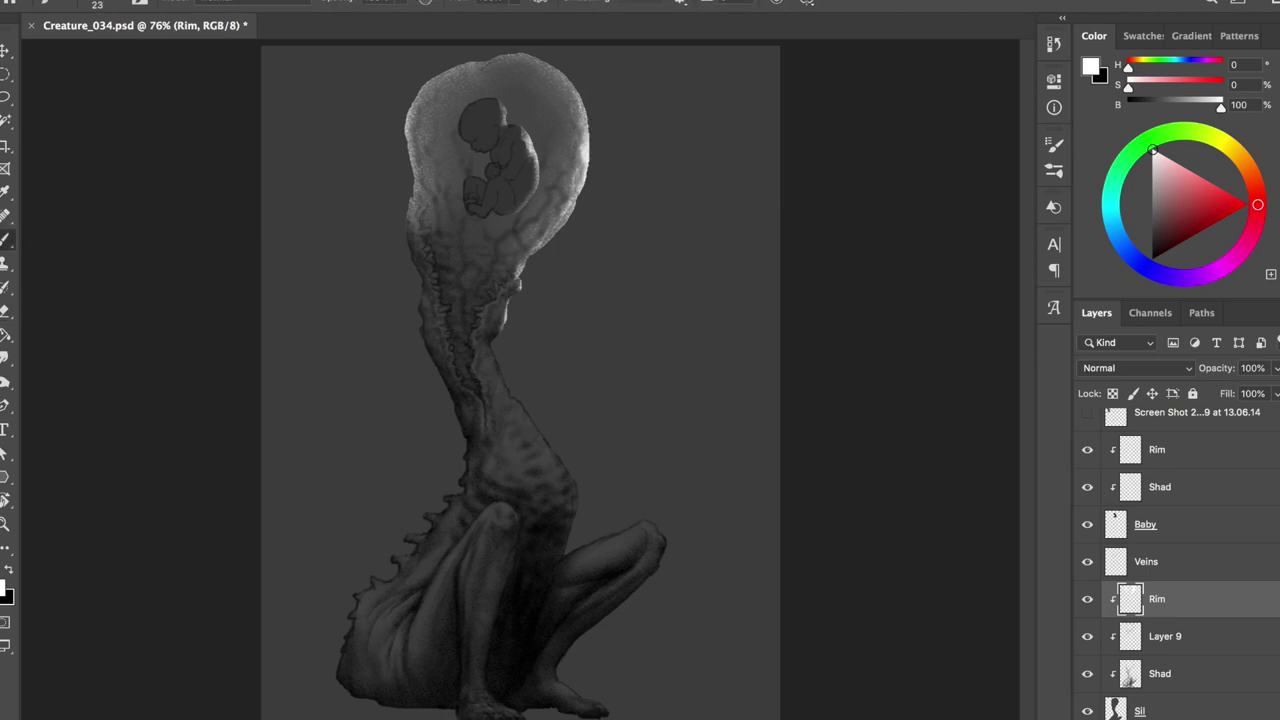
key(h)
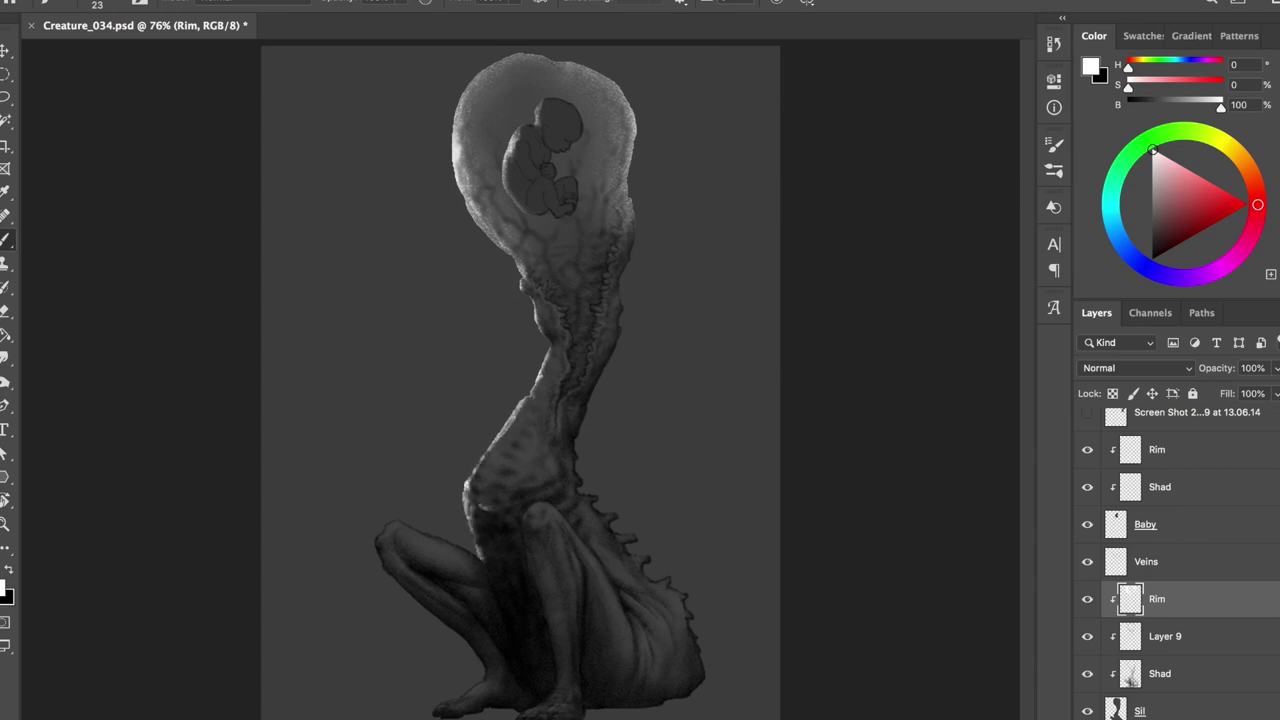
key(ctrl+s)
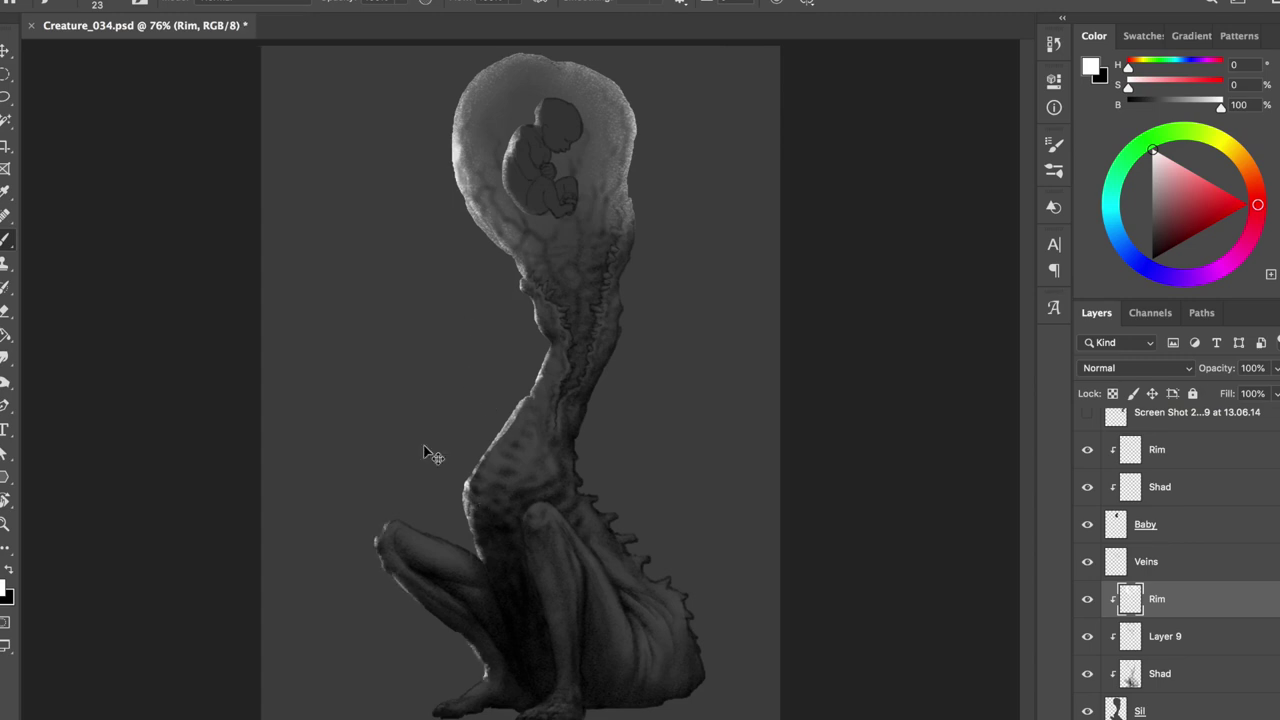
key(h)
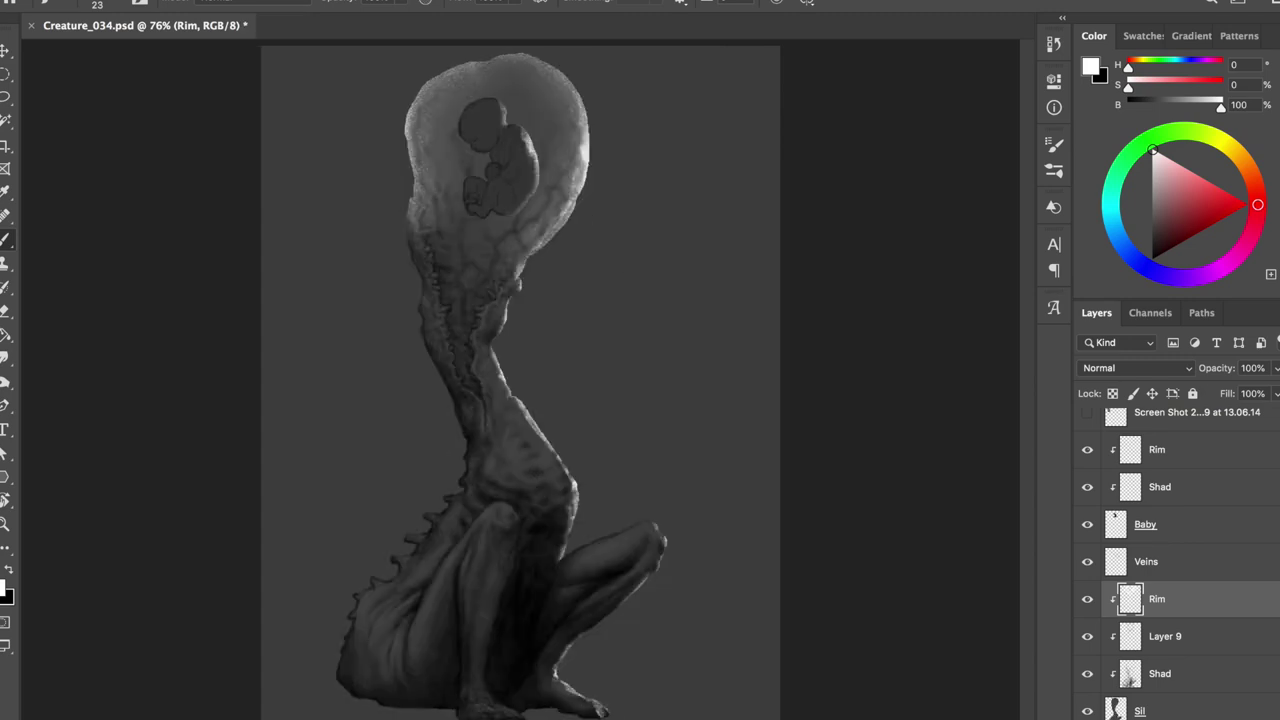
Step: Dab small highlights on the creature's leg and near its foot, then save
drag(598, 706, 586, 701)
key(bracketleft)
click(518, 528)
key(l)
key(b)
key(h)
click(554, 686)
key(e)
key(b)
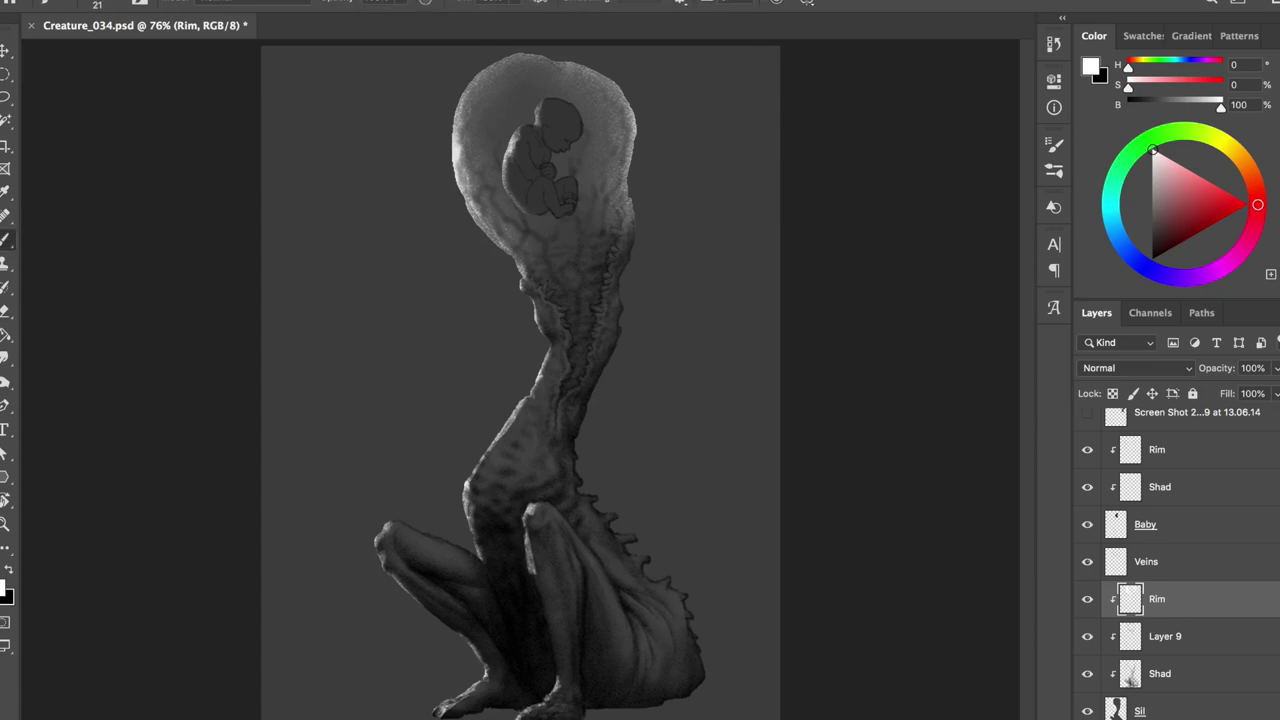
key(h)
key(ctrl+s)
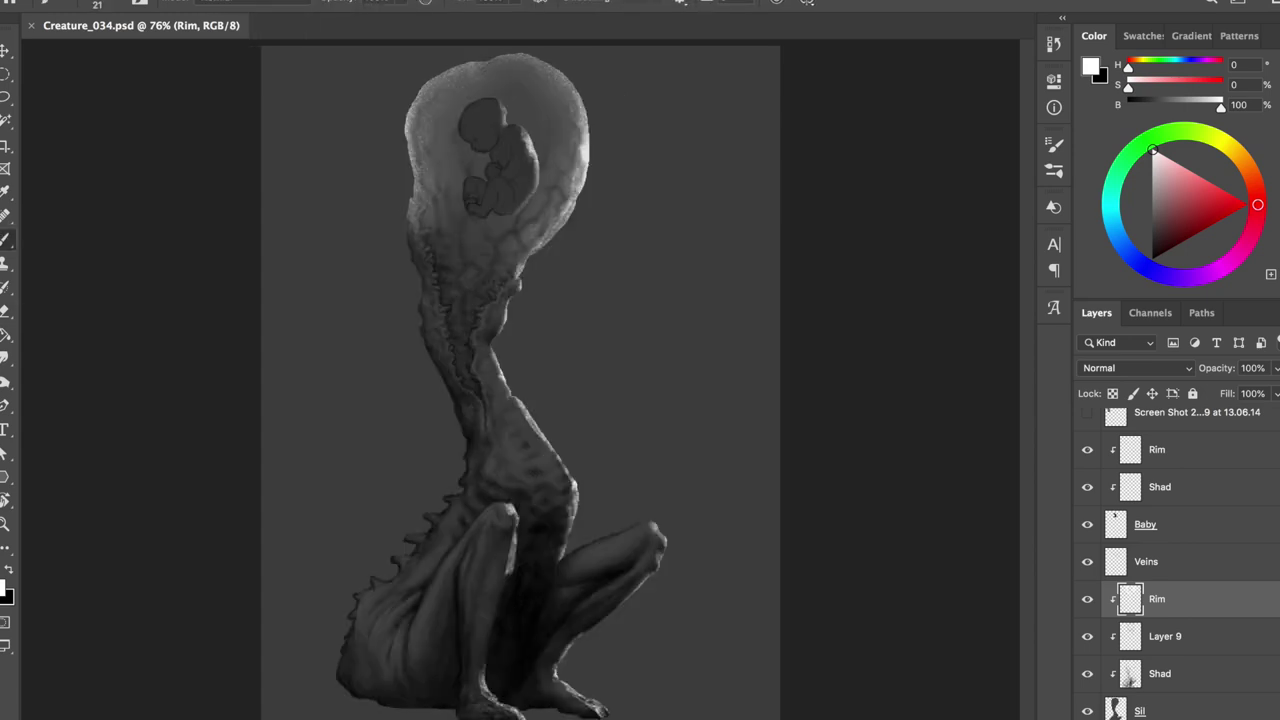
Step: Paint faint highlights on the creature's leg and knee, saving along the way
drag(486, 630, 487, 675)
key(e)
key(b)
key(ctrl+s)
drag(540, 530, 568, 518)
key(ctrl+s)
drag(570, 513, 571, 504)
Step: Add a faint neck highlight and move the Veins layer above the Rim and Shad layers
drag(498, 374, 487, 343)
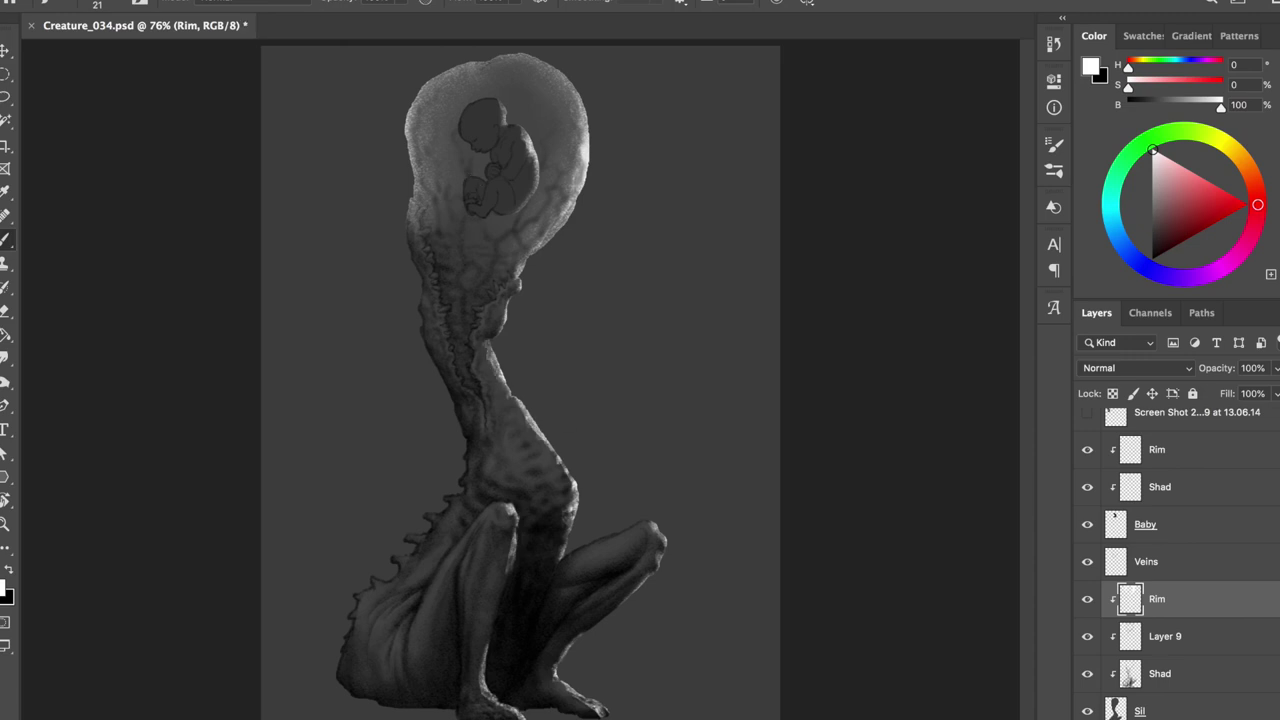
key(bracketleft)
key(e)
scroll(414, 237, up, 3)
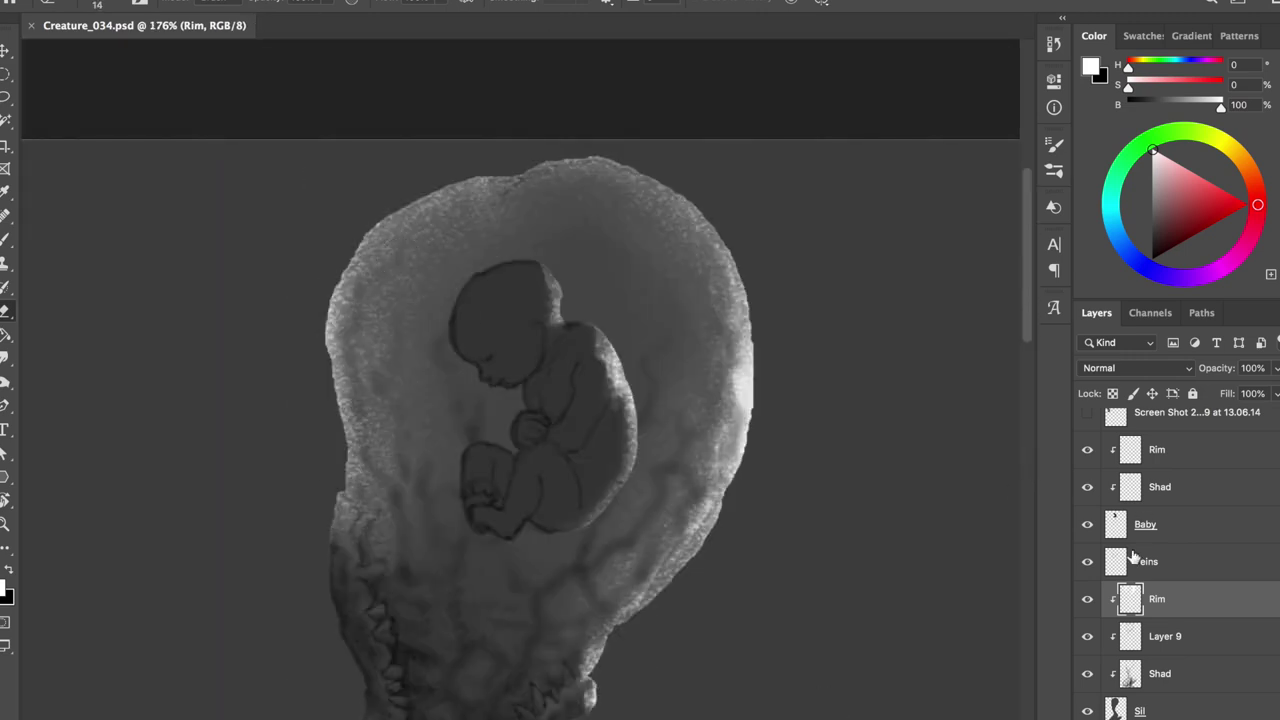
drag(1130, 449, 1118, 452)
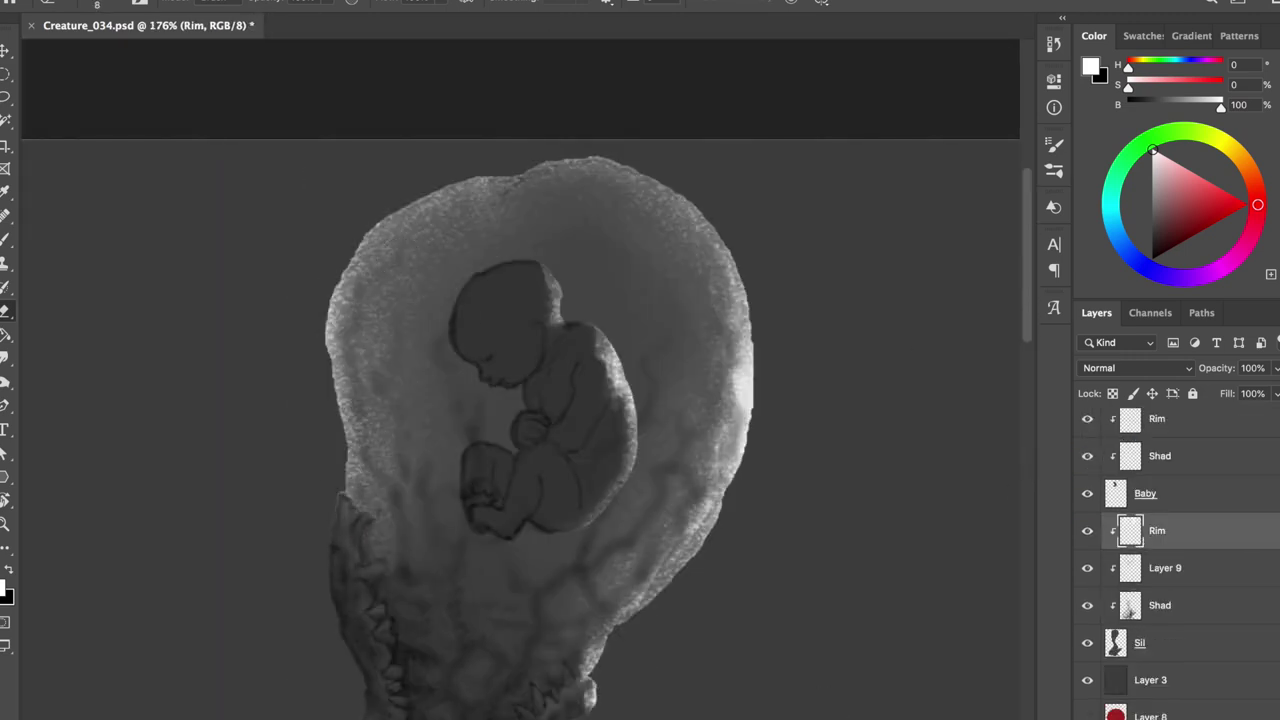
scroll(585, 620, down, 2)
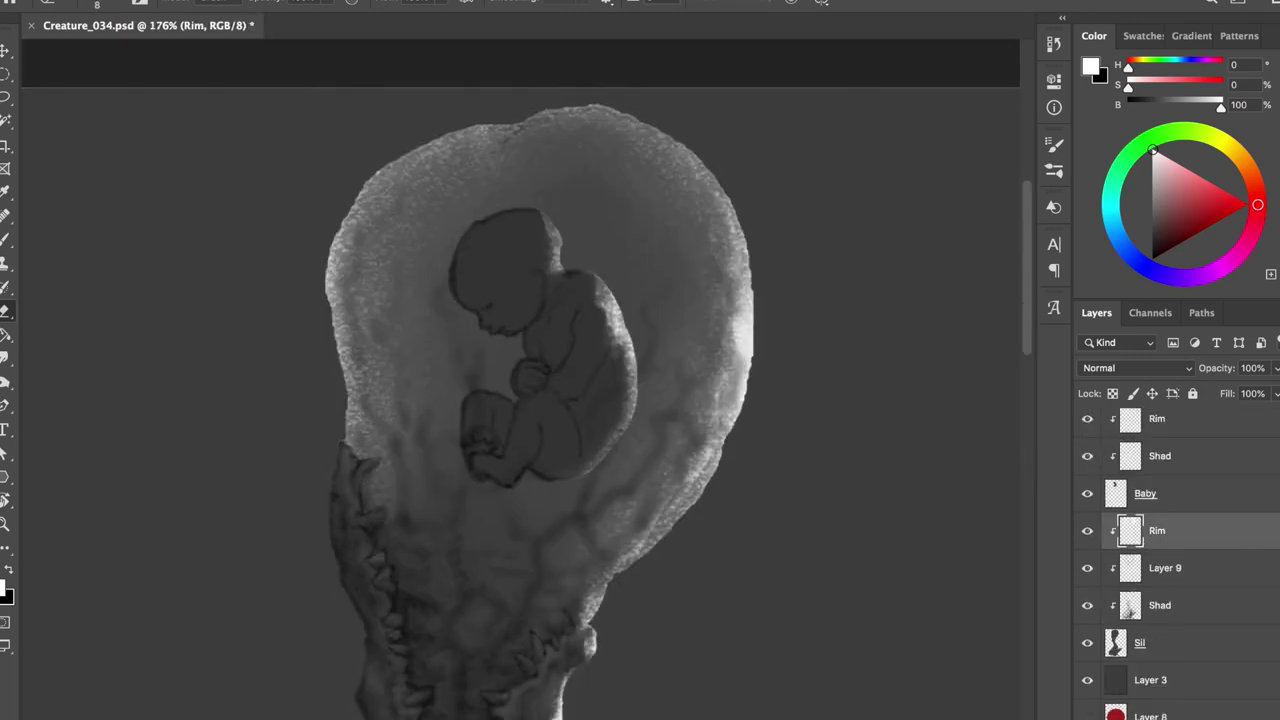
drag(355, 461, 393, 471)
Step: Tone down the rim light on the orb's left edge
scroll(437, 363, down, 3)
key(h)
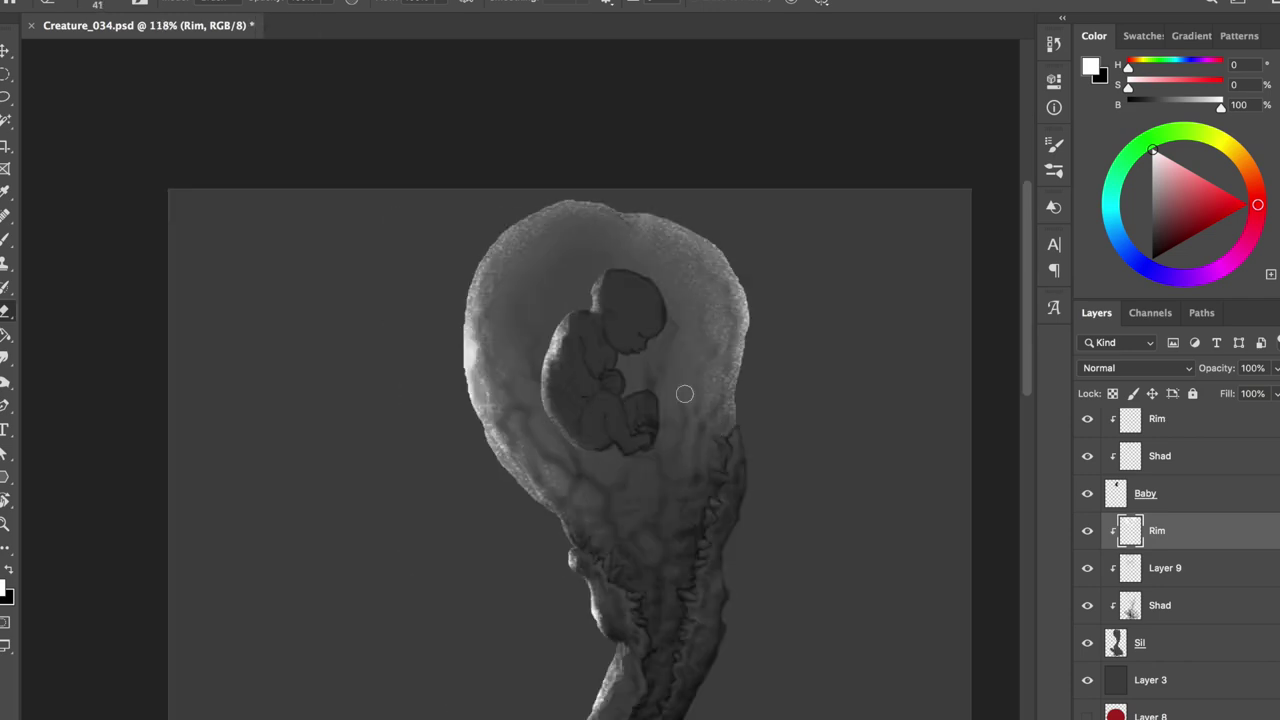
drag(472, 284, 473, 410)
scroll(1141, 475, up, 2)
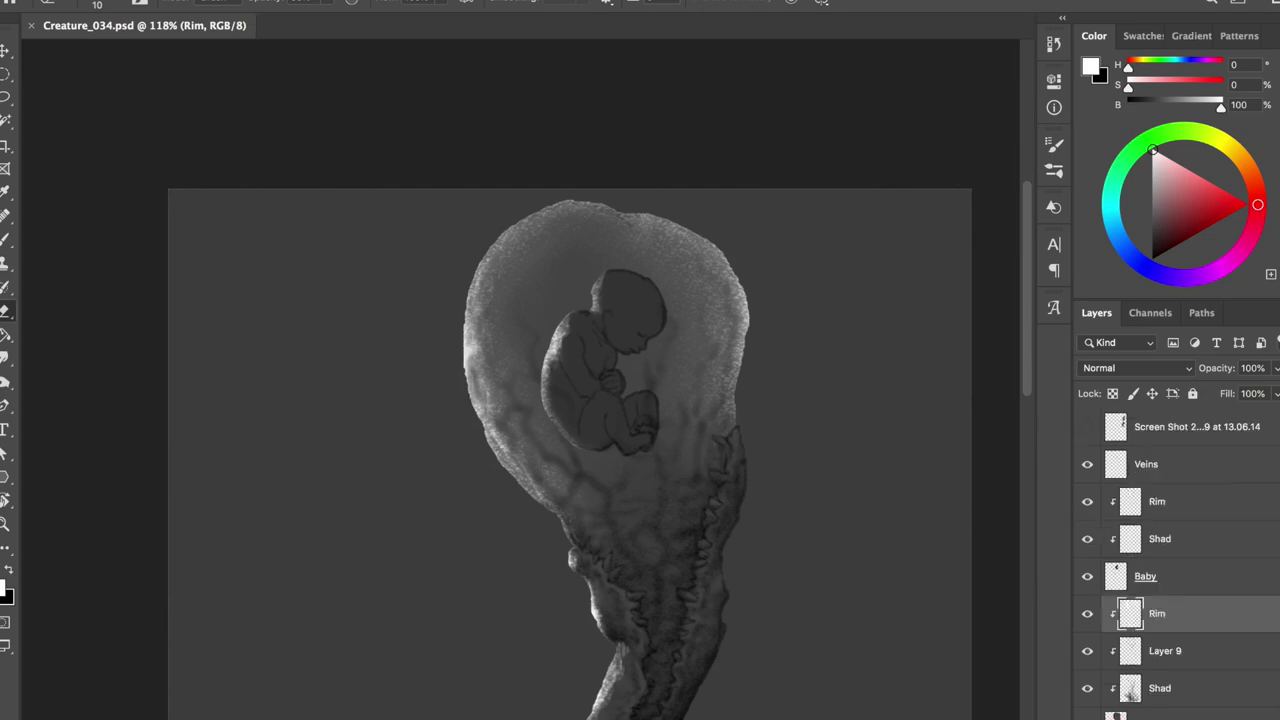
Step: Free-transform the Veins layer upward over the orb and add an empty layer above it
click(1146, 464)
key(ctrl+t)
drag(606, 249, 606, 209)
key(Return)
key(ctrl+shift+alt+n)
key(b)
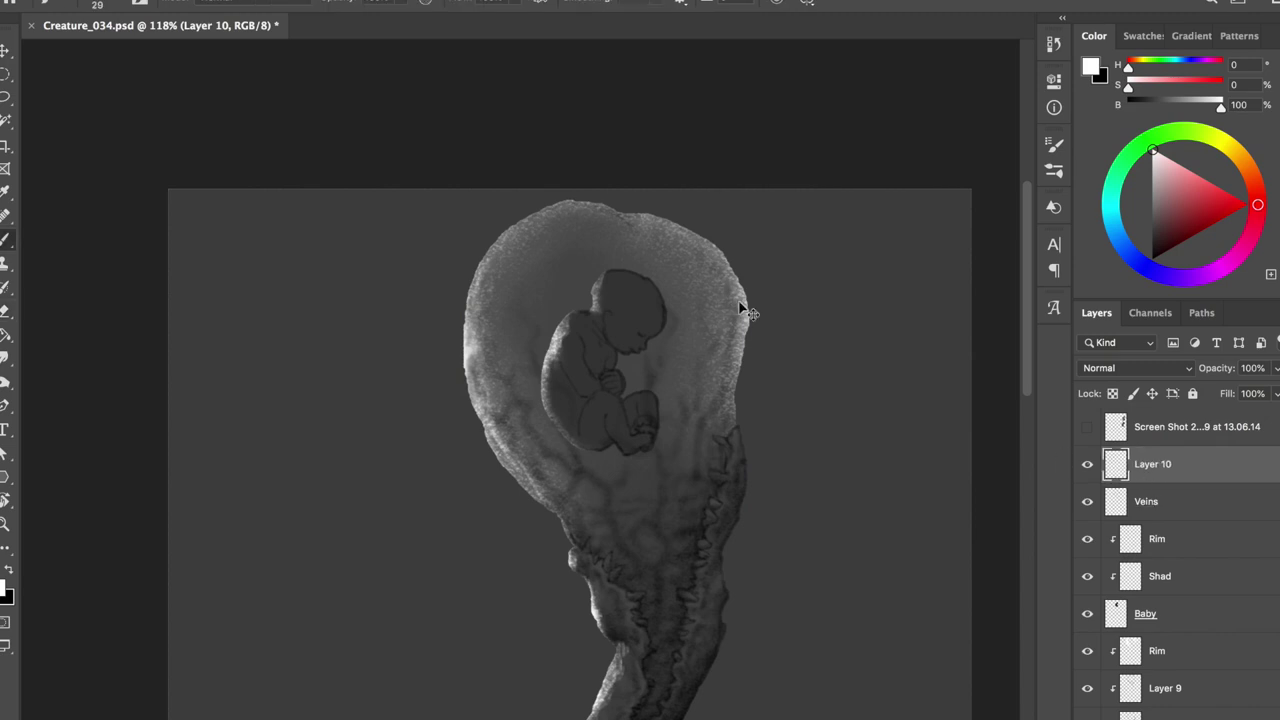
key(ctrl+shift+h)
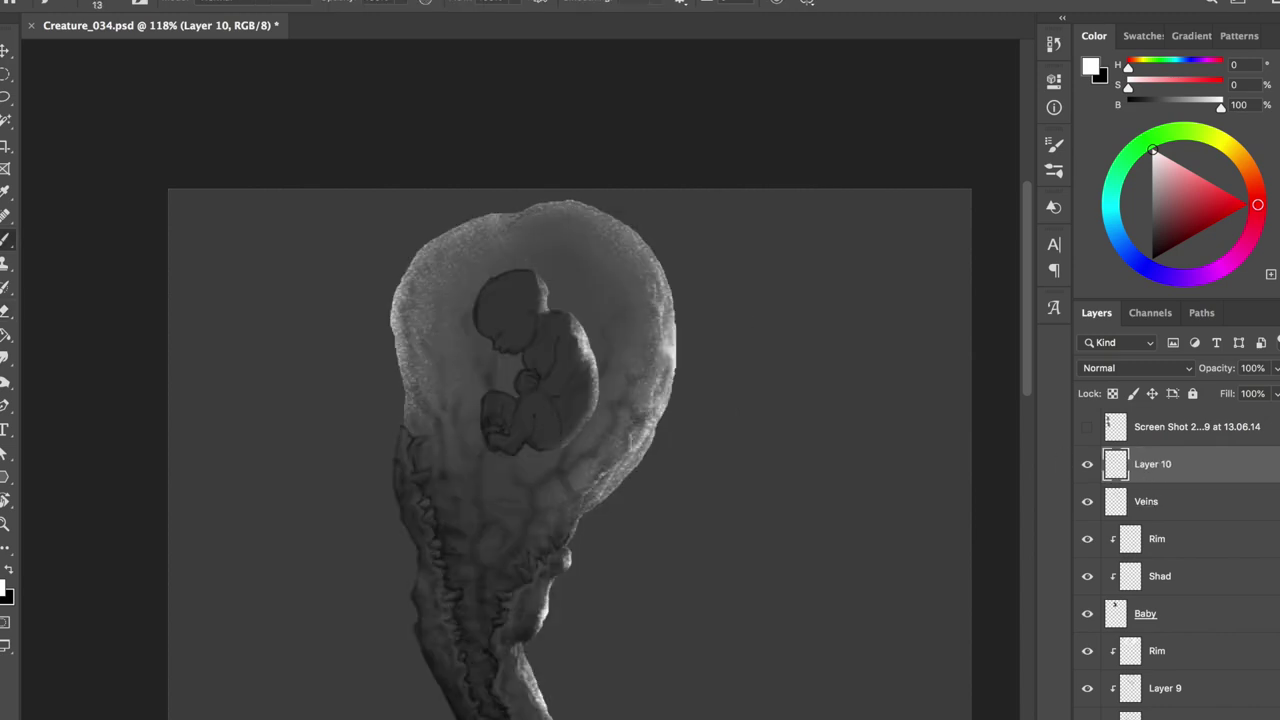
Step: Adjust the Baby layer's Lightness in Hue/Saturation
click(1145, 613)
key(ctrl+u)
mouse_move(933, 328)
mouse_down()
mouse_move(948, 332)
mouse_move(930, 332)
mouse_up()
click(1137, 155)
click(1160, 576)
Step: Paint soft black shading onto the curled baby and save
key(x)
drag(530, 365, 476, 282)
scroll(480, 290, up, 3)
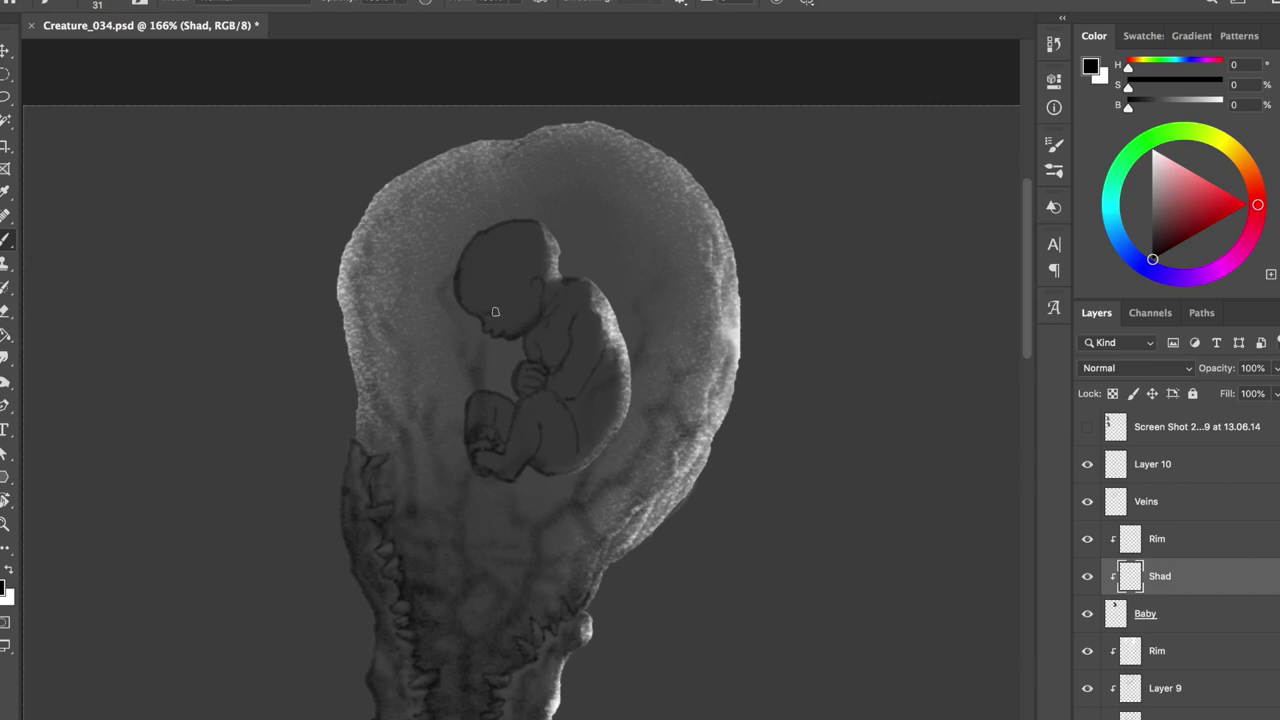
mouse_move(505, 310)
mouse_down()
mouse_move(482, 314)
mouse_move(589, 391)
mouse_move(592, 425)
mouse_move(552, 466)
mouse_up()
key(bracketleft)
key(bracketright)
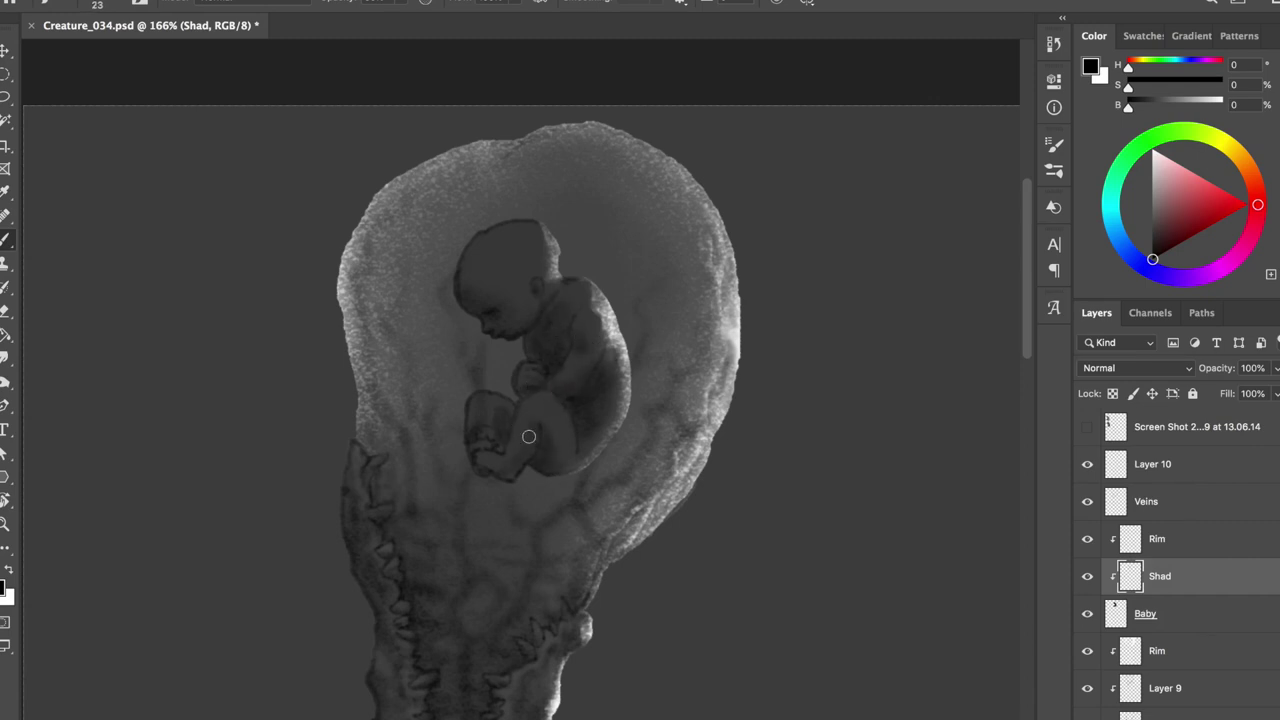
drag(565, 332, 520, 330)
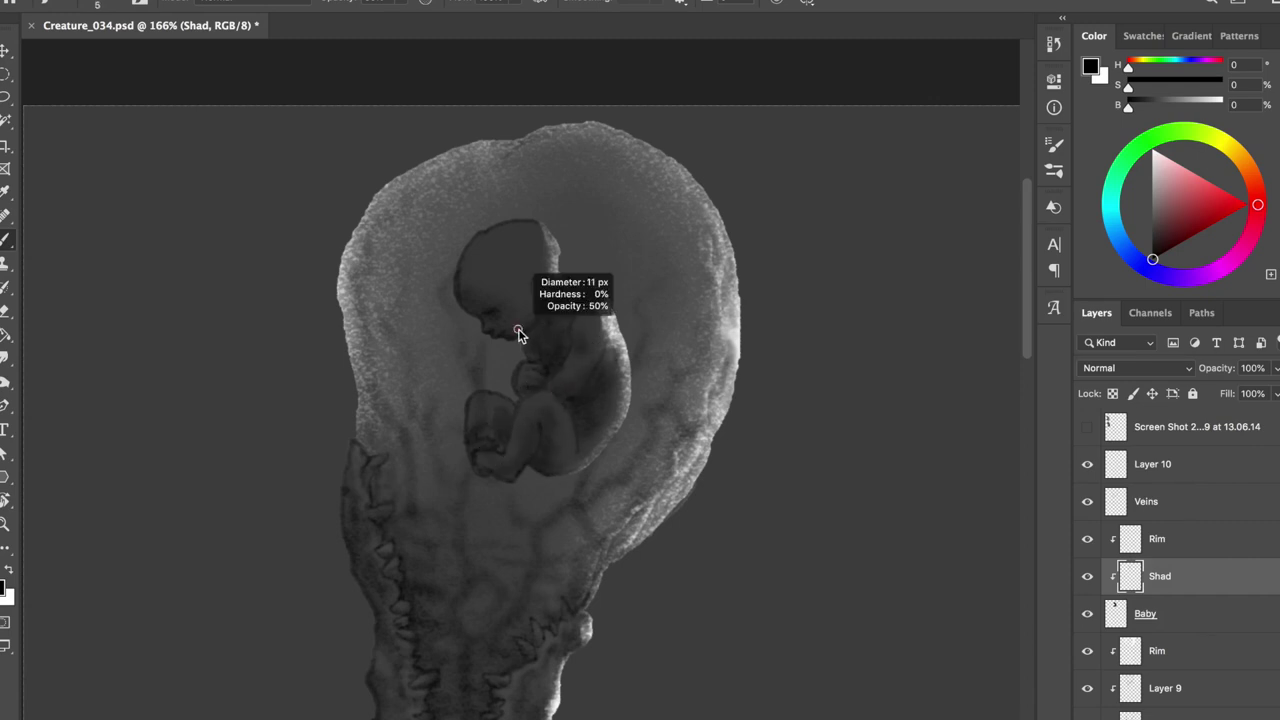
drag(550, 286, 540, 288)
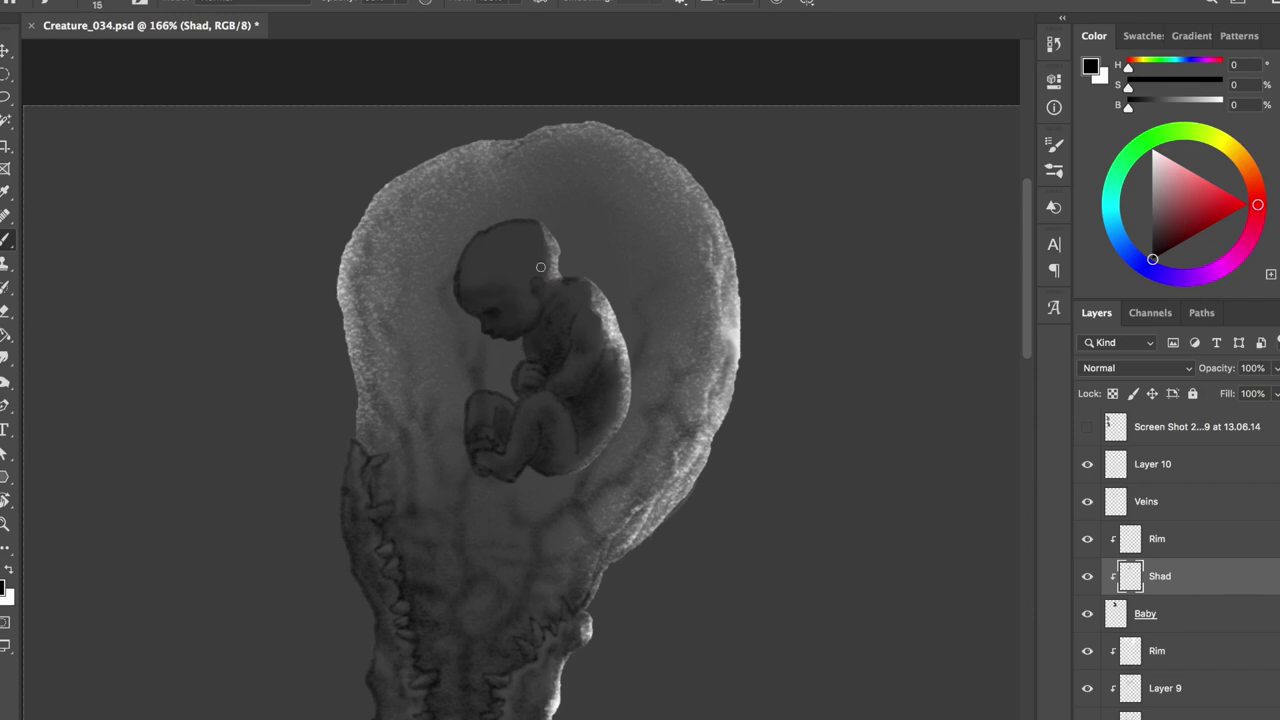
drag(593, 387, 610, 387)
key(ctrl+s)
Step: Erase some of the shading on the baby's head and refine it
scroll(509, 363, down, 2)
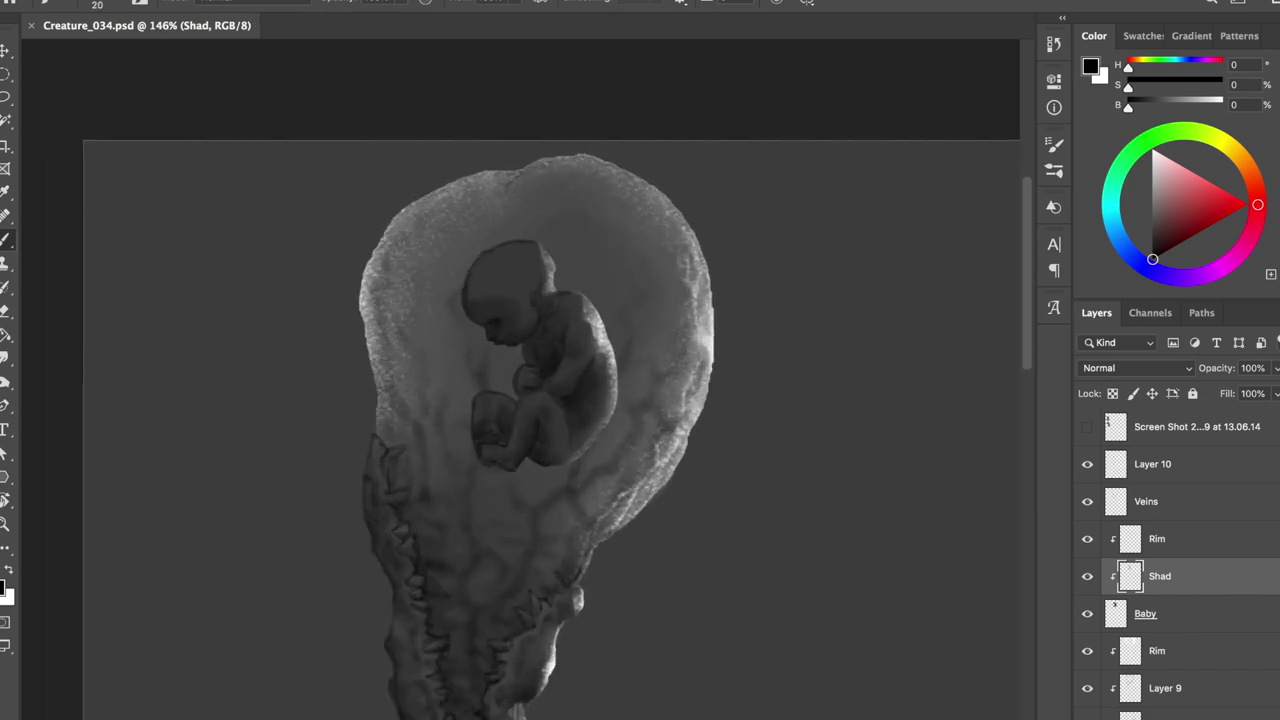
key(e)
drag(498, 253, 477, 271)
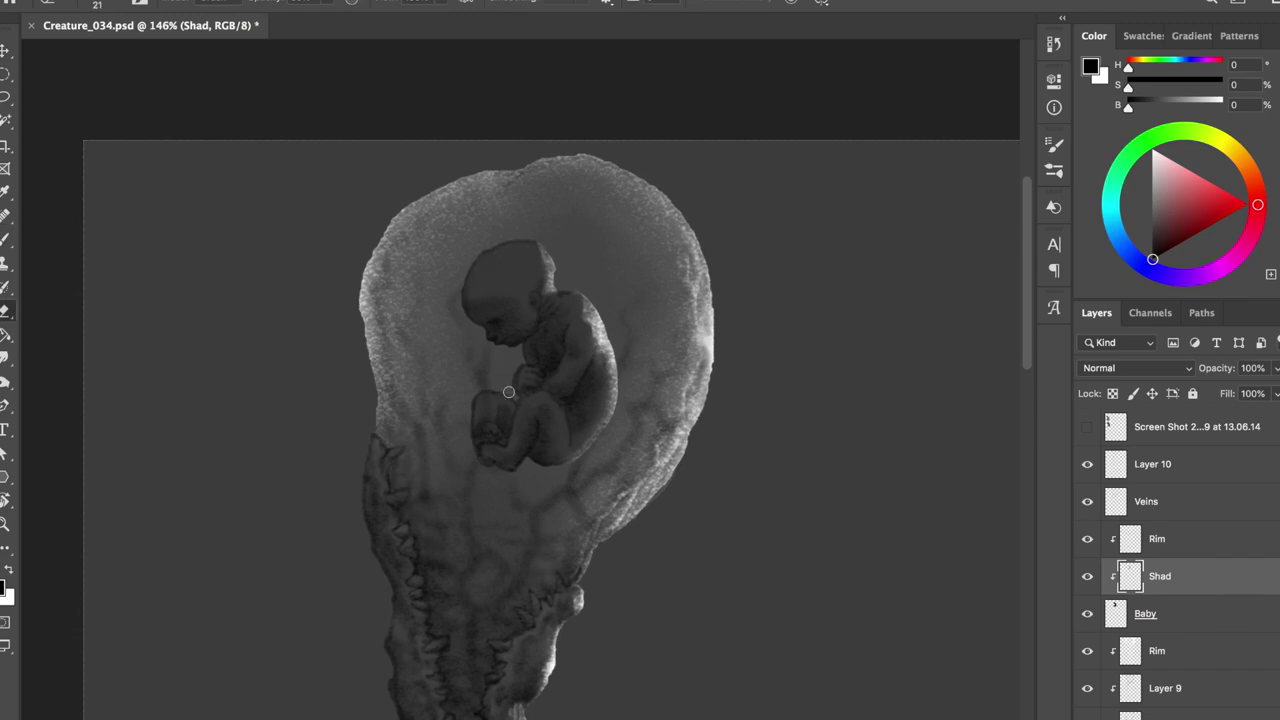
scroll(576, 311, up, 3)
key(b)
key(e)
key(b)
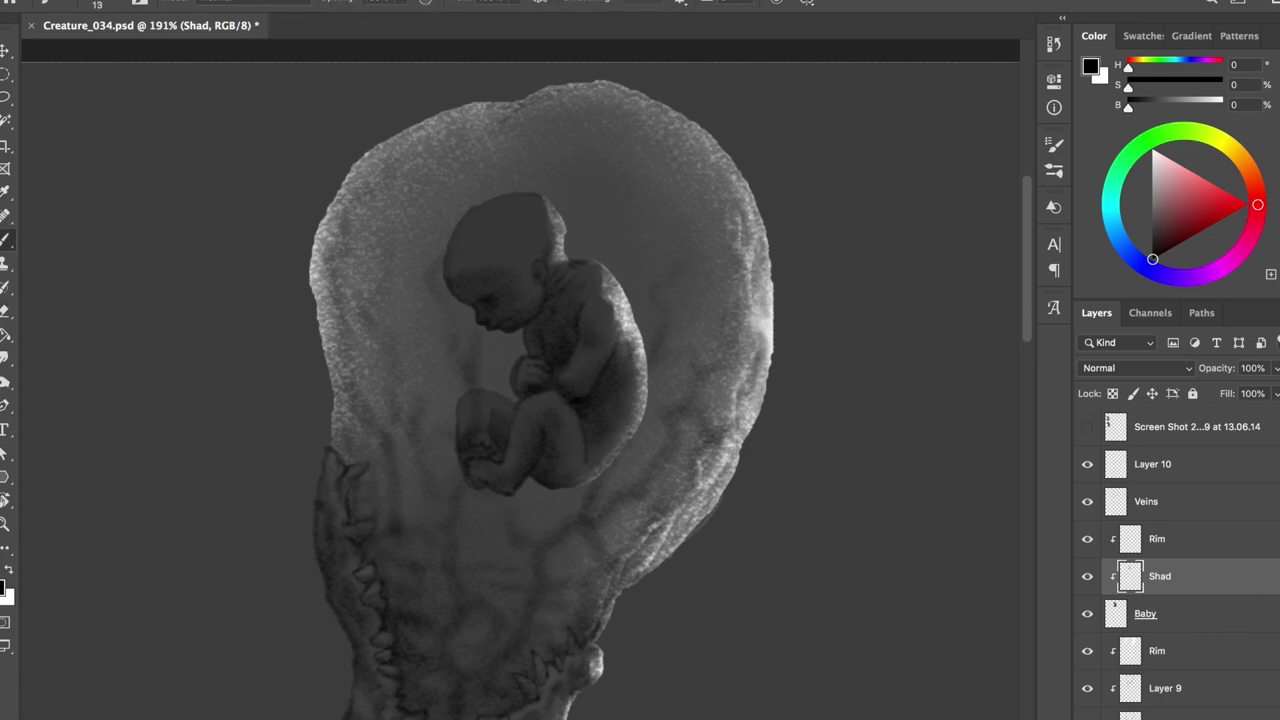
key(bracketright)
drag(475, 381, 492, 388)
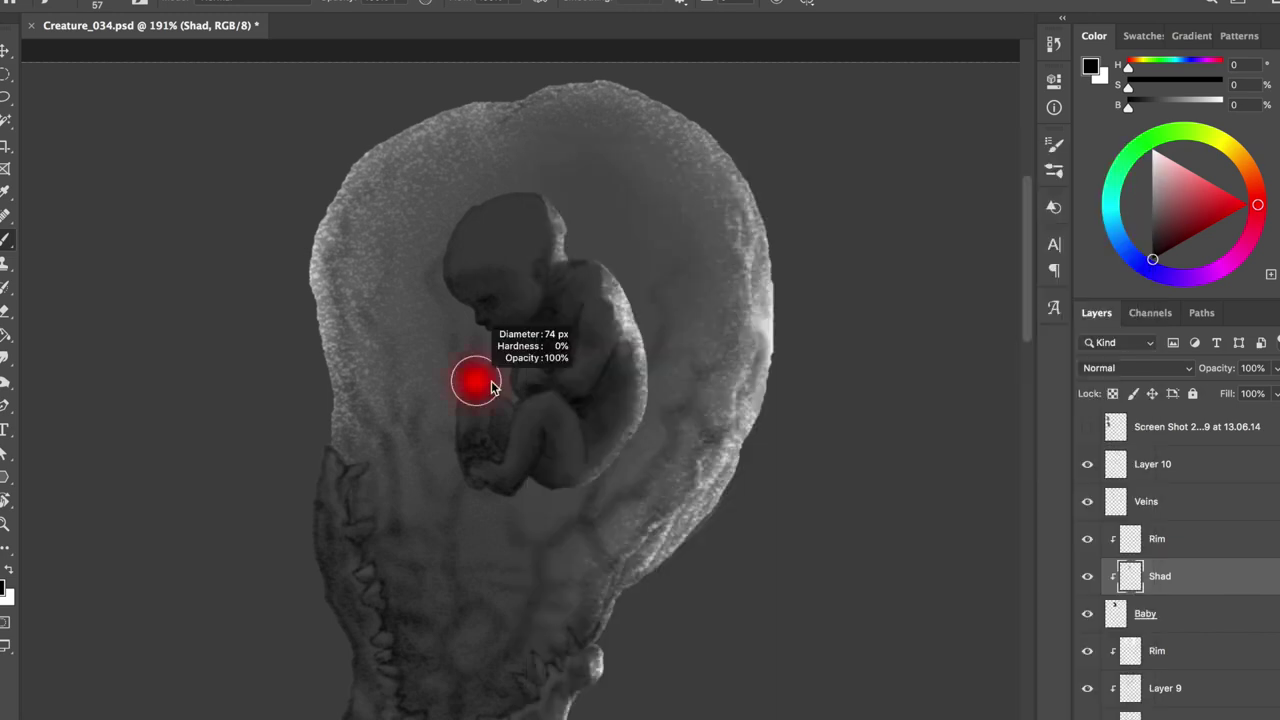
Step: Erase rim light from the orb's top on the lower Rim layer
key(ctrl+minus)
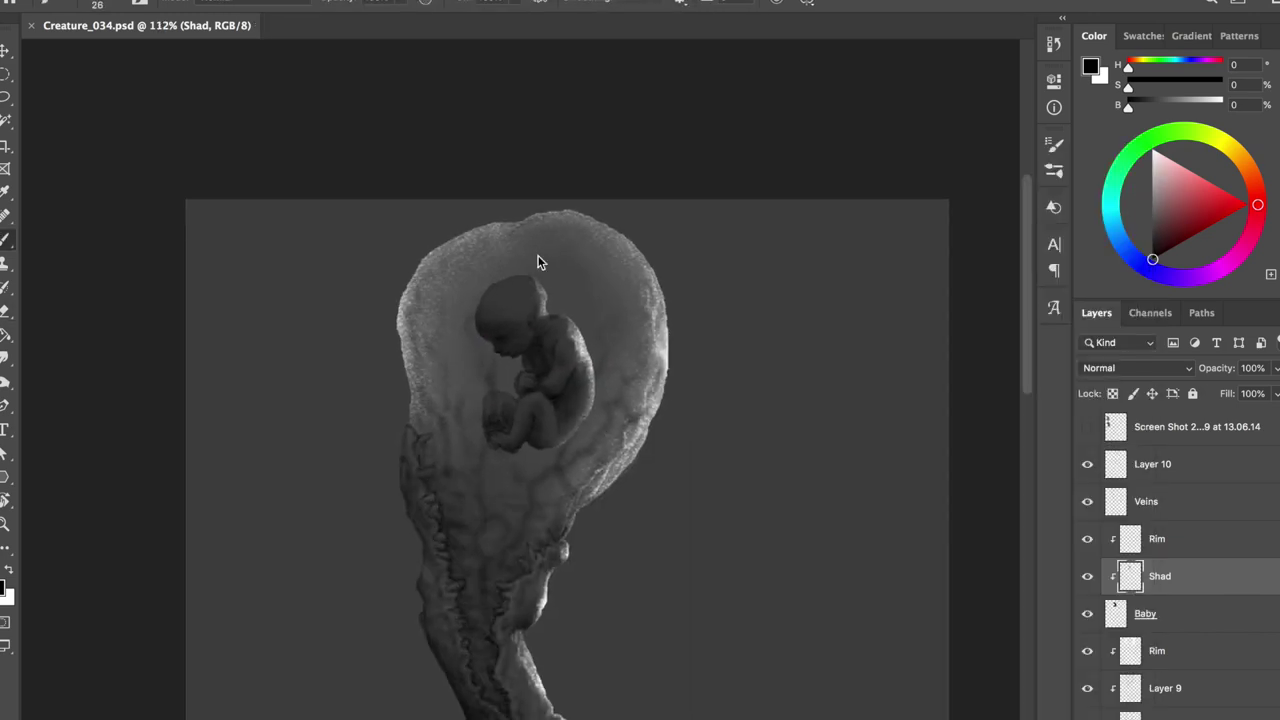
key(alt+bracketleft)
key(alt+bracketleft)
key(e)
mouse_move(457, 323)
mouse_down()
mouse_move(480, 254)
mouse_move(634, 323)
mouse_move(469, 277)
mouse_up()
key(b)
key(x)
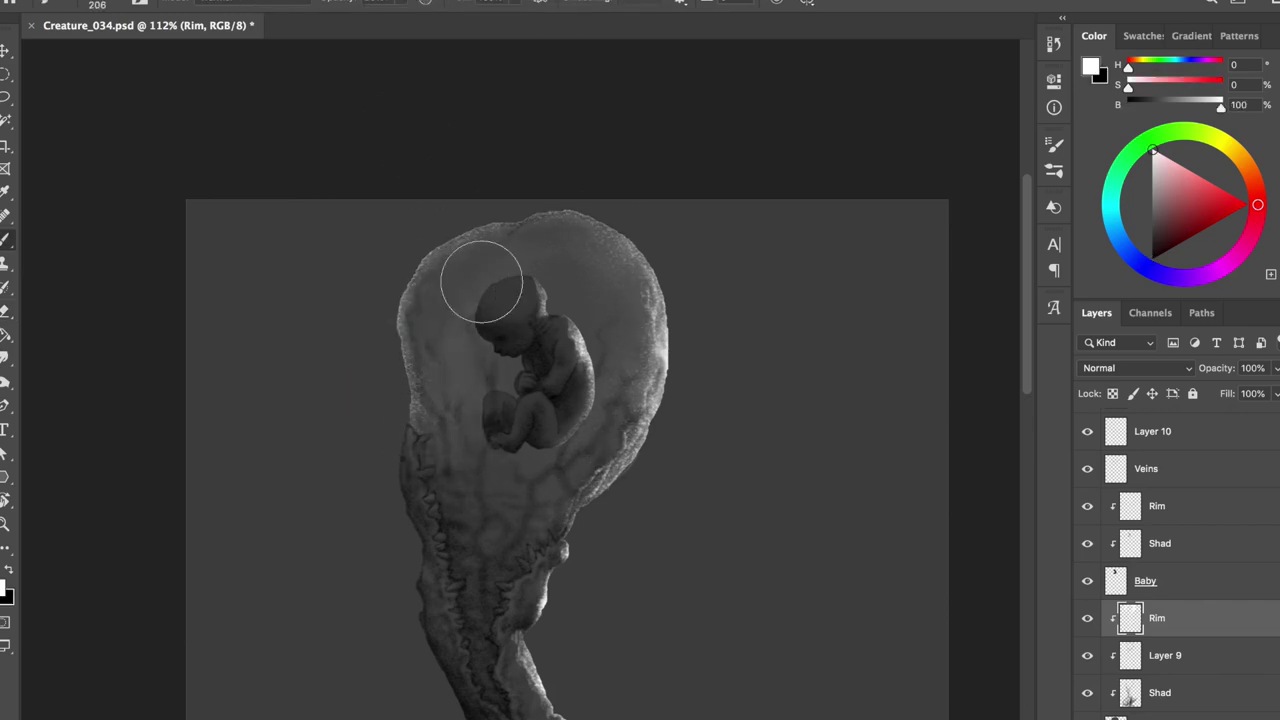
Step: Darken the Baby layer slightly with Hue/Saturation Lightness
key(alt+bracketright)
key(ctrl+u)
drag(915, 316, 940, 331)
key(Return)
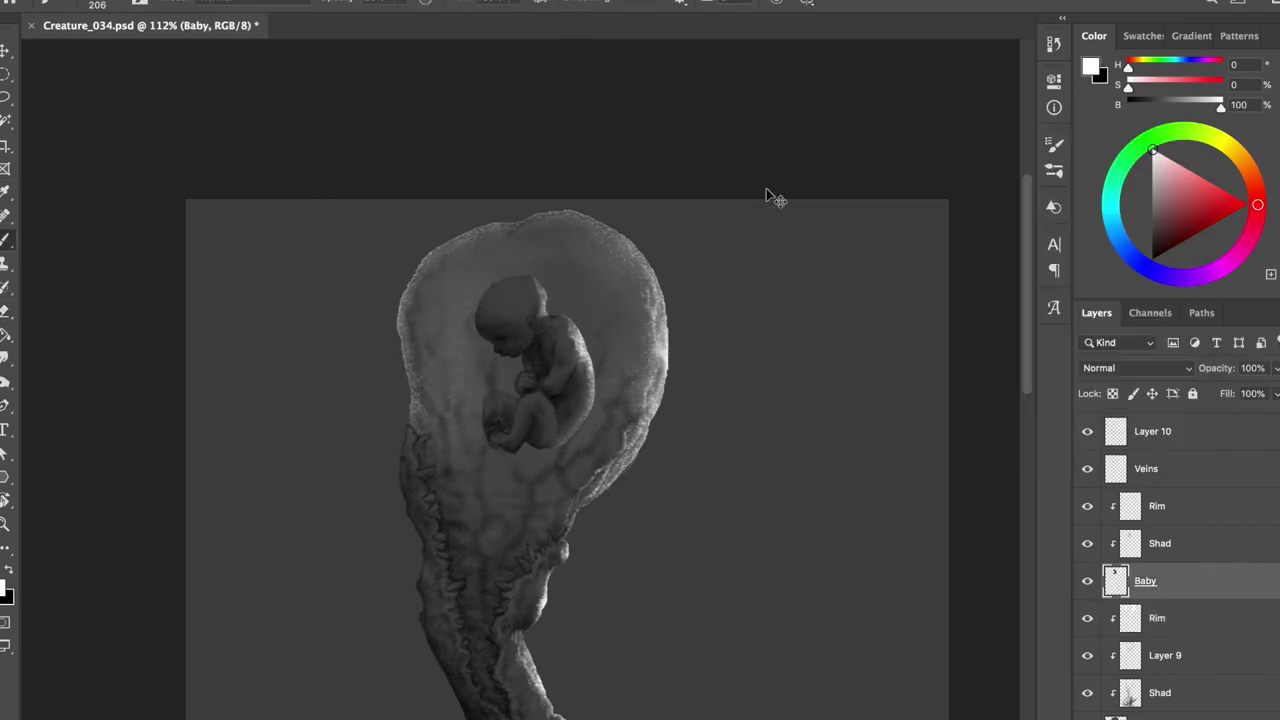
Step: Add a new layer and paint soft white clouds around the orb
key(ctrl+shift+alt+n)
right_click(575, 140)
drag(420, 230, 700, 290)
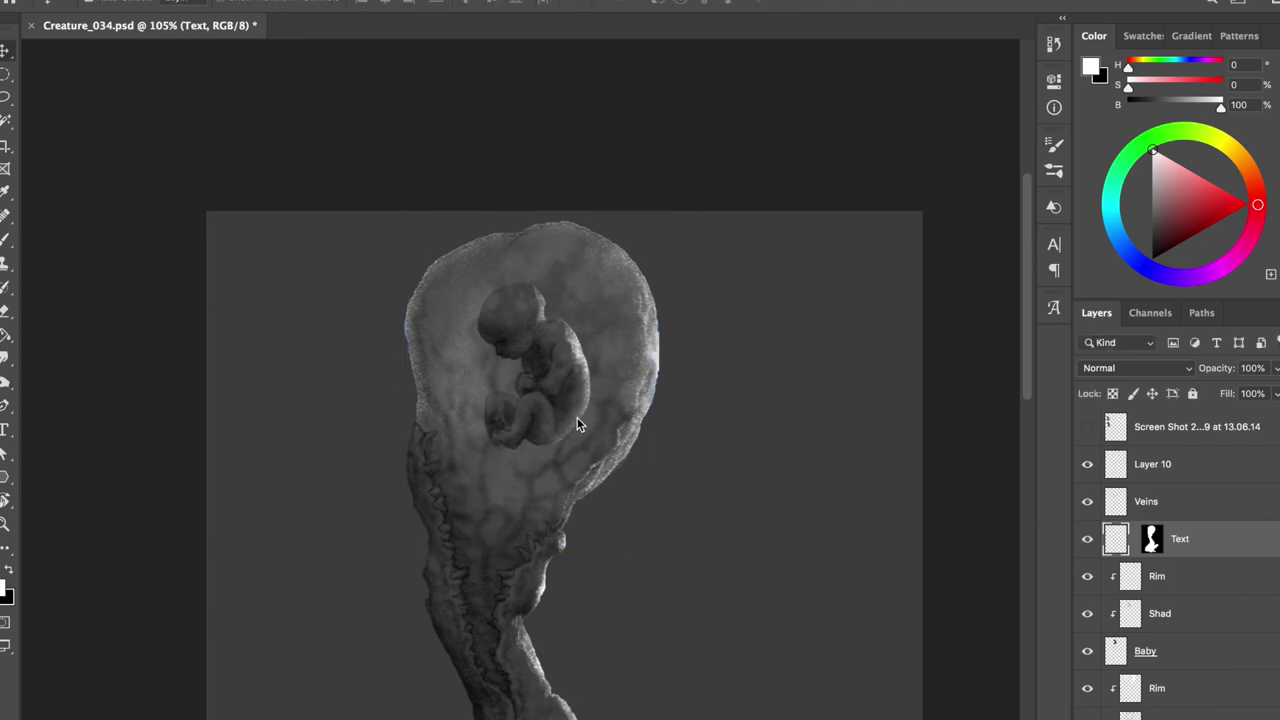
Step: Drop the Lightness all the way down in Hue/Saturation
key(ctrl+u)
drag(909, 334, 842, 334)
click(1137, 188)
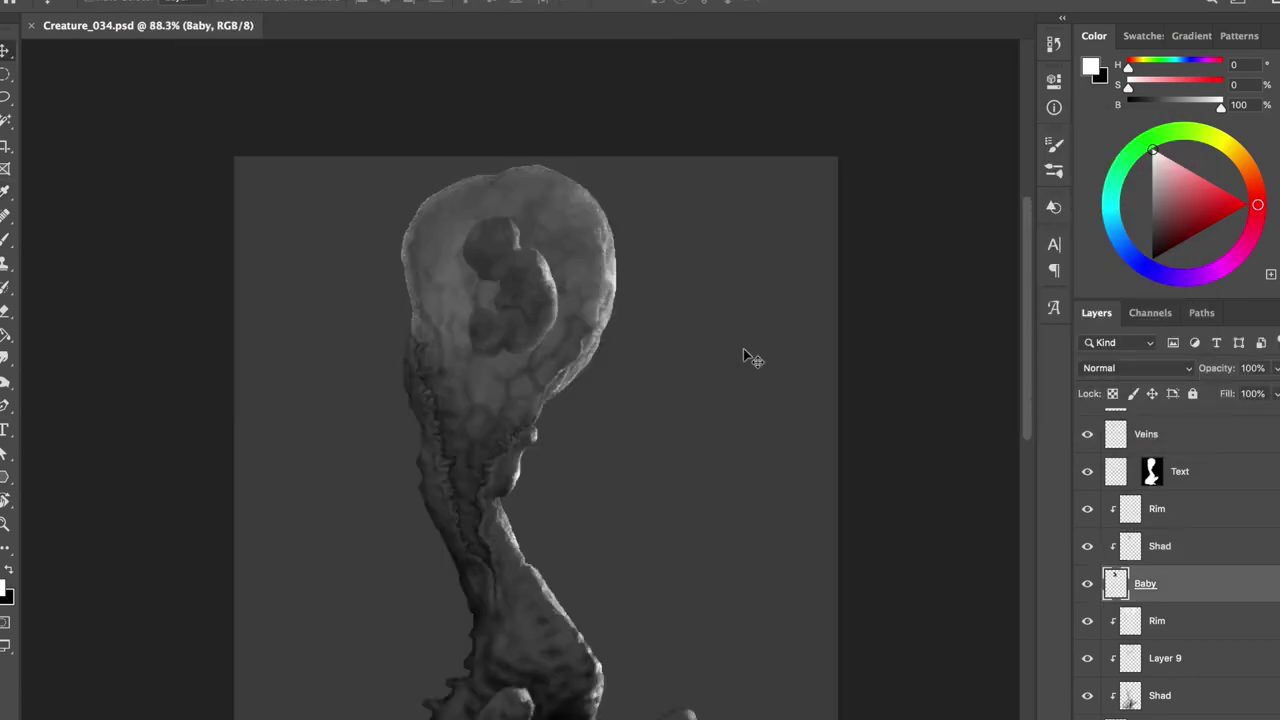
key(Return)
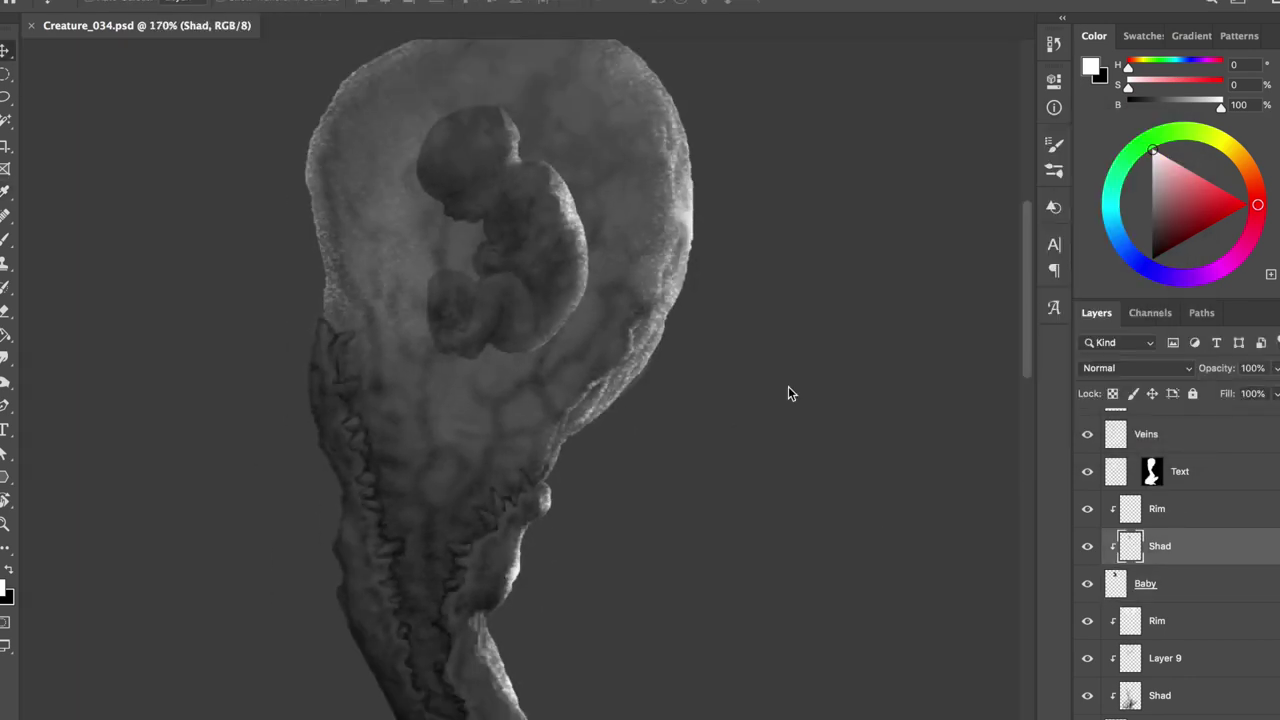
scroll(788, 386, down, 3)
Step: Paint black with a small brush over the embryo's head on the Veins layer
click(1110, 508)
right_click(490, 150)
click(606, 366)
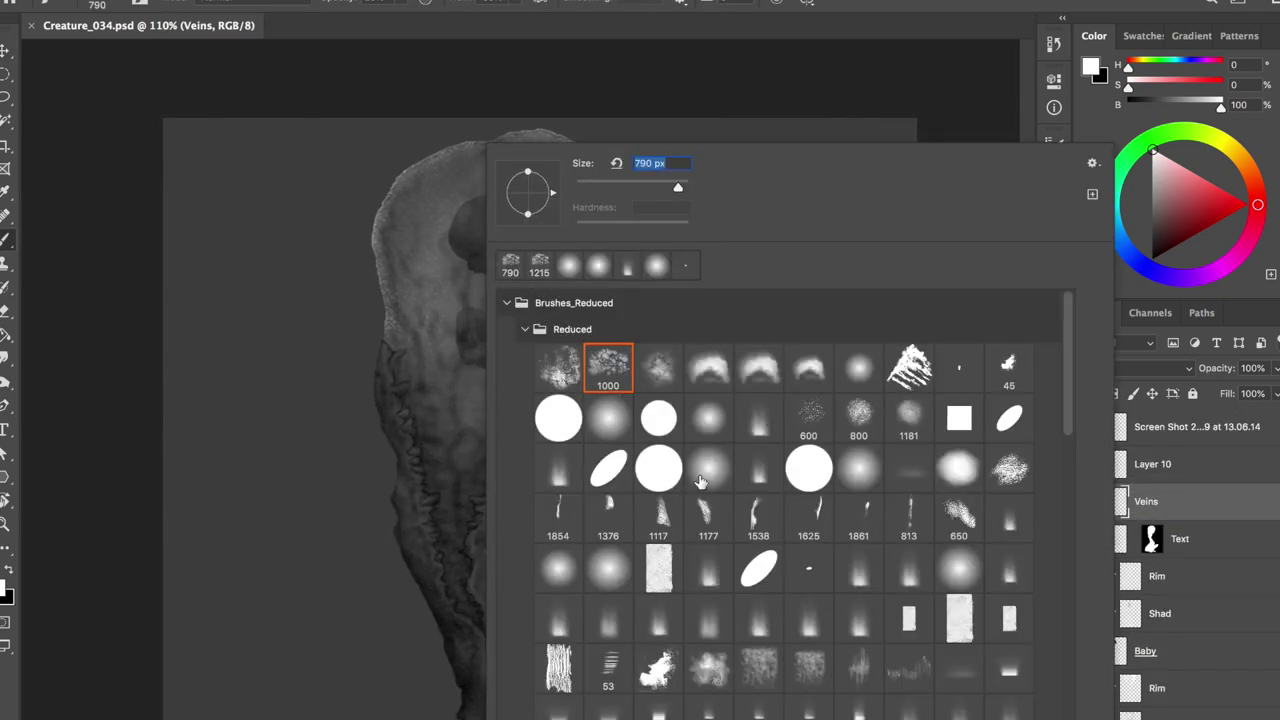
drag(194, 271, 388, 296)
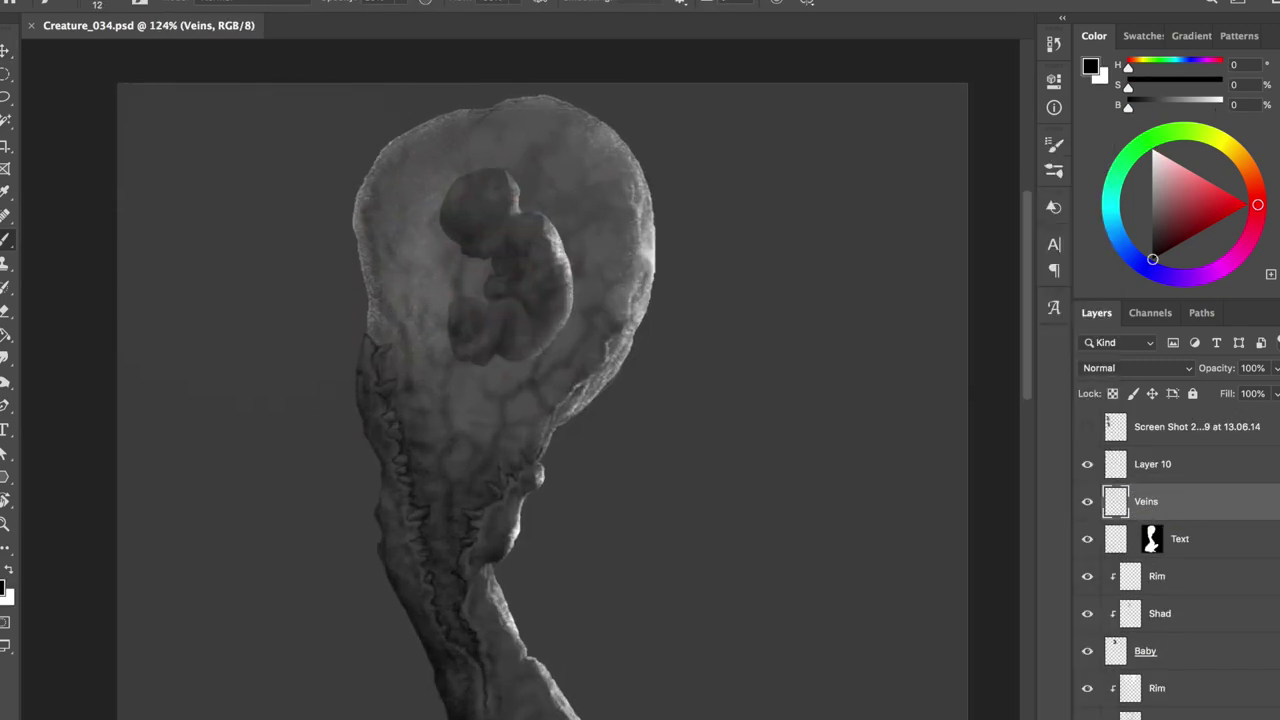
drag(462, 206, 546, 135)
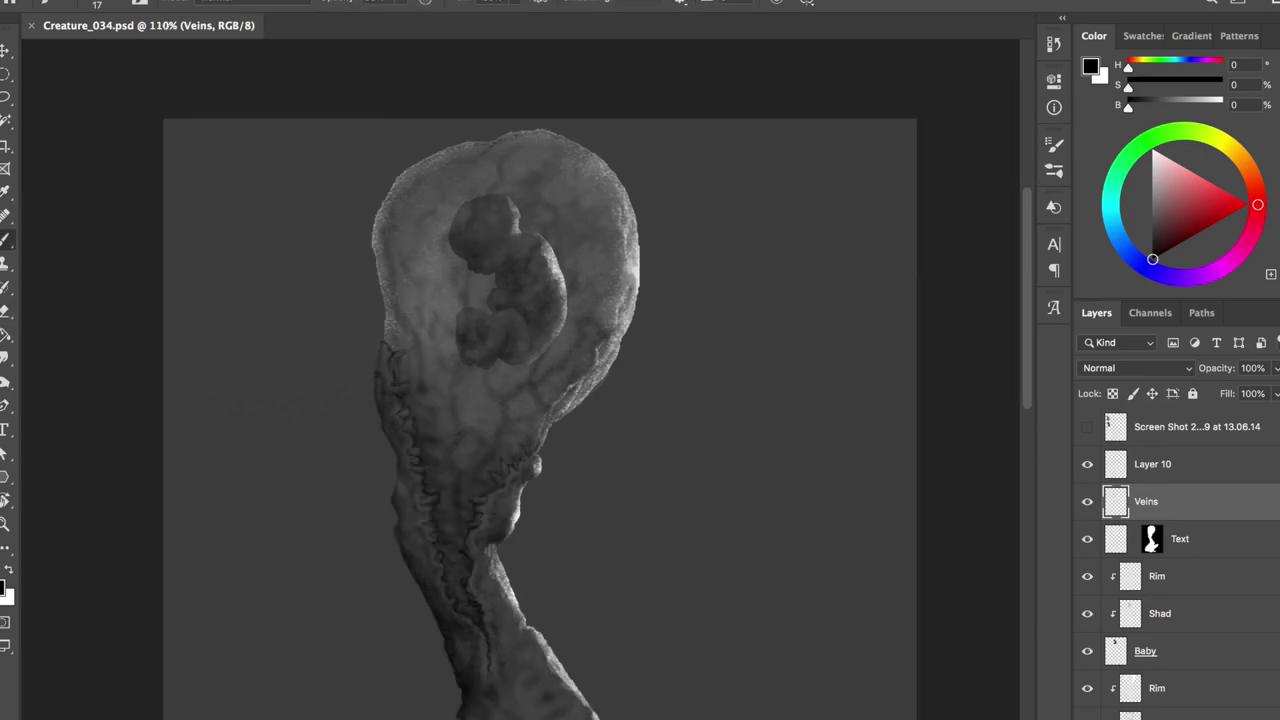
Step: Create Layer 11 clipped to Rim and move it below the Baby layer
click(1150, 576)
key(ctrl+shift+n)
key(Return)
key(x)
mouse_move(443, 243)
mouse_down()
mouse_move(411, 260)
mouse_move(430, 257)
mouse_up()
key(ctrl+bracketleft)
key(ctrl+bracketleft)
key(ctrl+bracketleft)
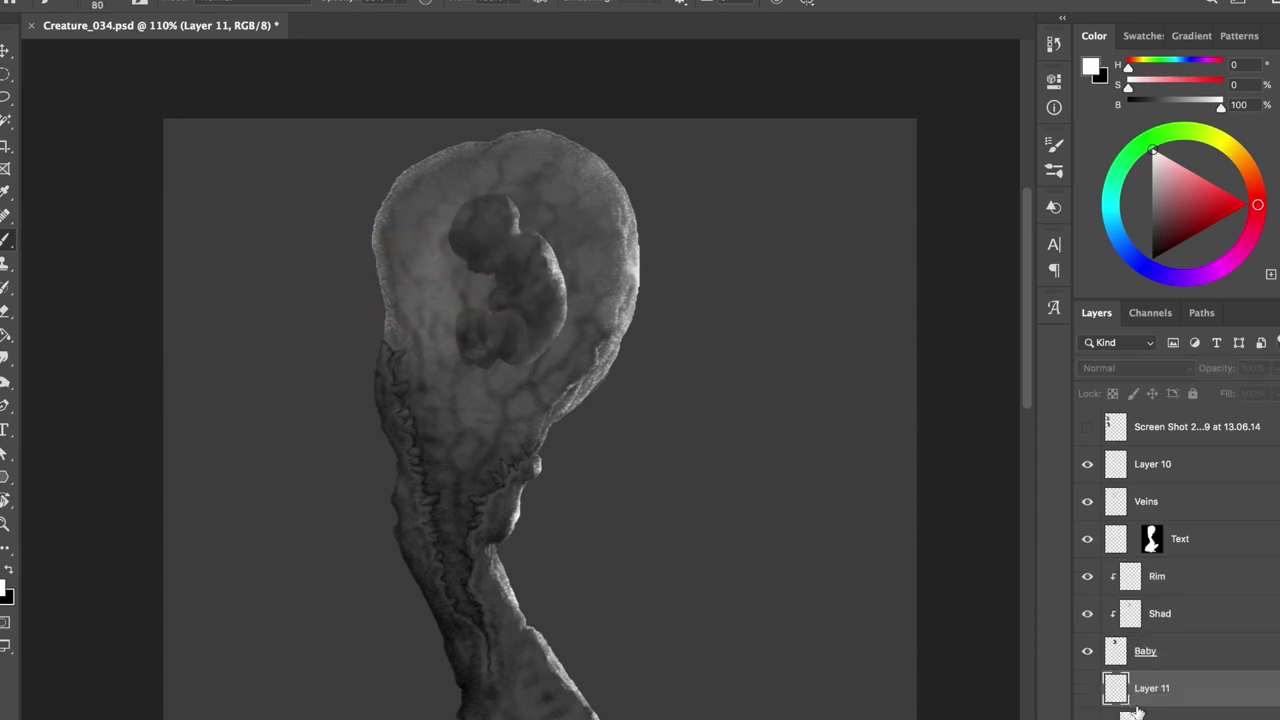
Step: Duplicate the Text-masked layer and paint lighter shading over the body and around the embryo
key(v)
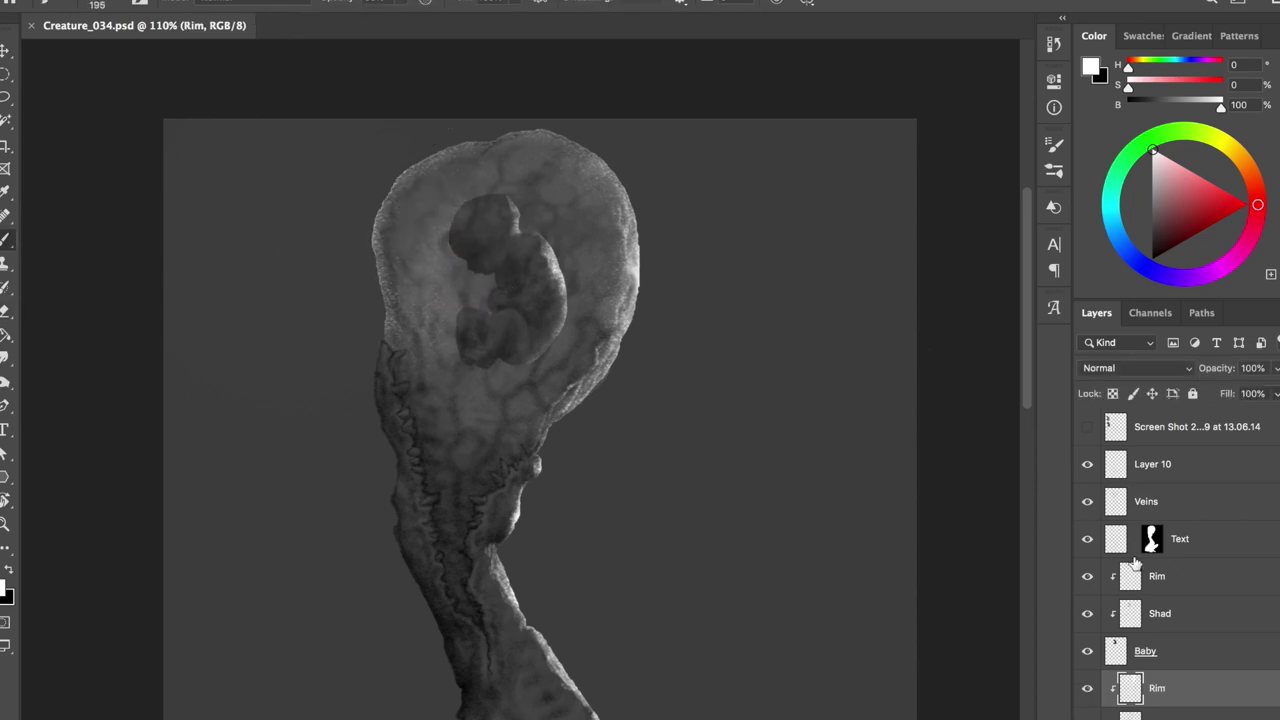
click(1180, 538)
key(ctrl+j)
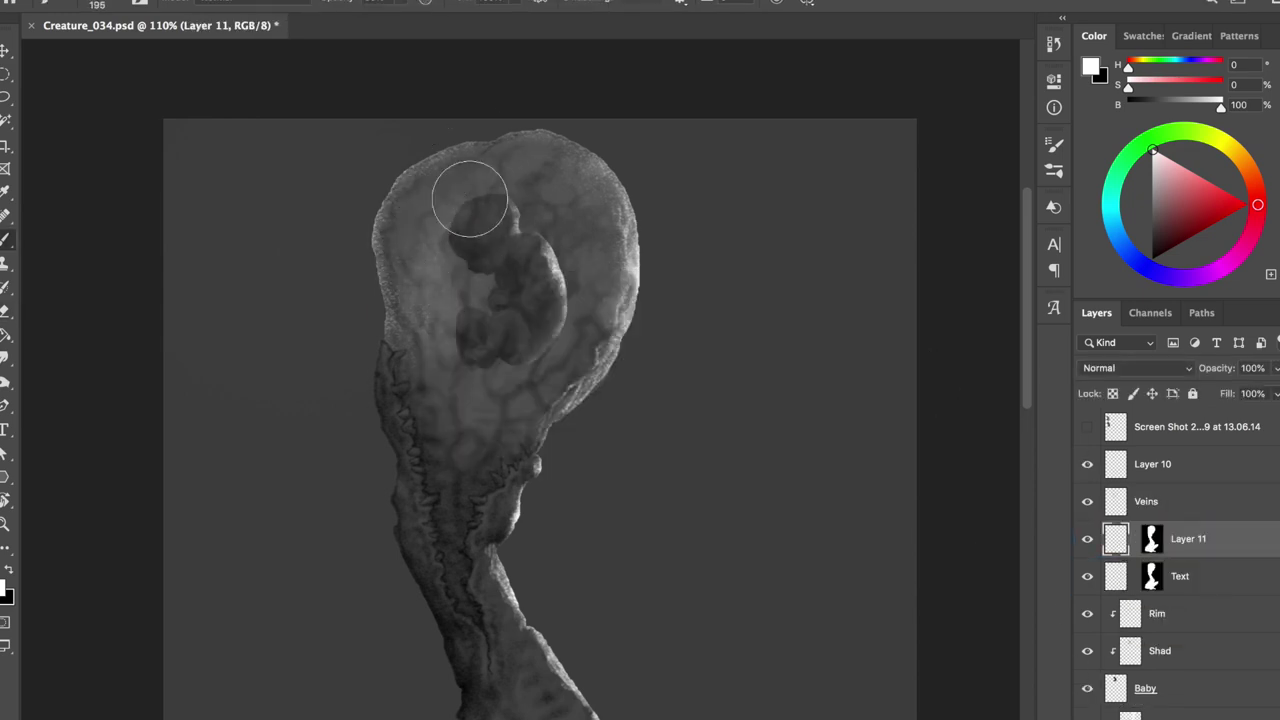
drag(454, 384, 458, 470)
key(bracketleft)
key(bracketleft)
drag(568, 222, 551, 337)
key(bracketright)
key(bracketright)
key(bracketright)
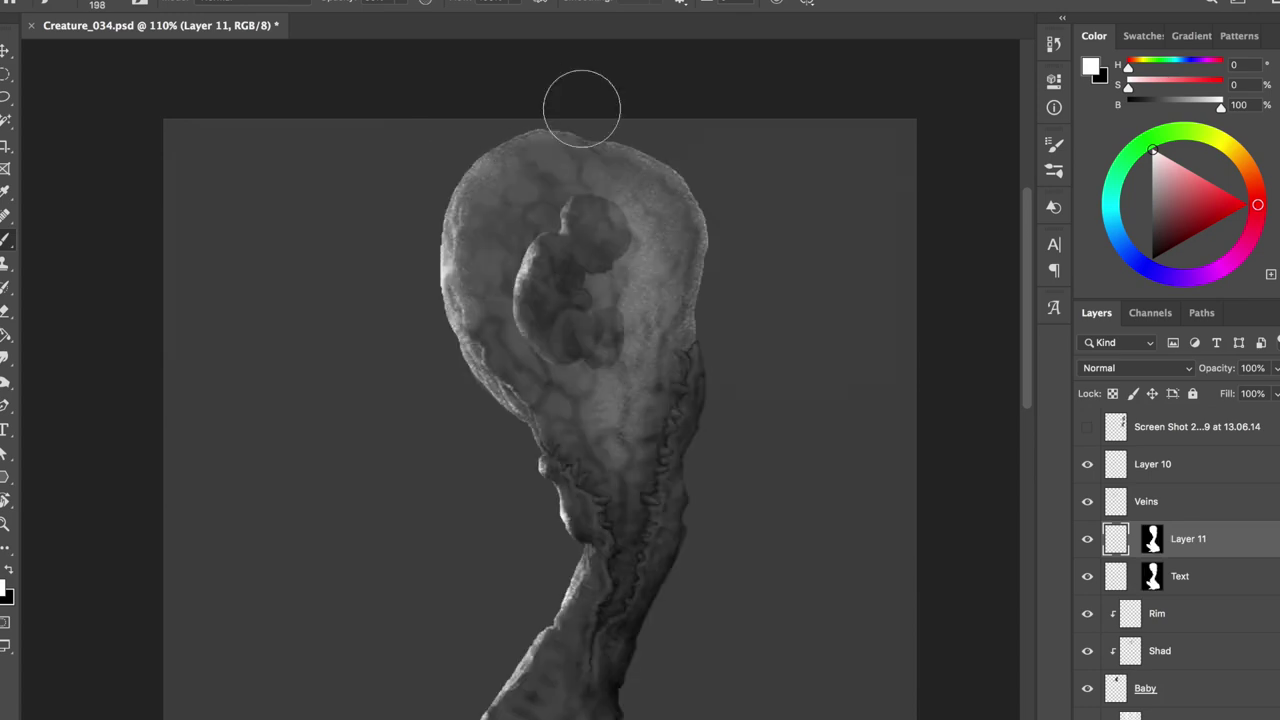
Step: Return to Layer 11 with a dark brush and mirror the view to check the drawing
scroll(540, 340, down, 3)
click(1088, 539)
key(b)
key(x)
key(h)
key(h)
scroll(604, 380, up, 1)
scroll(604, 380, up, 2)
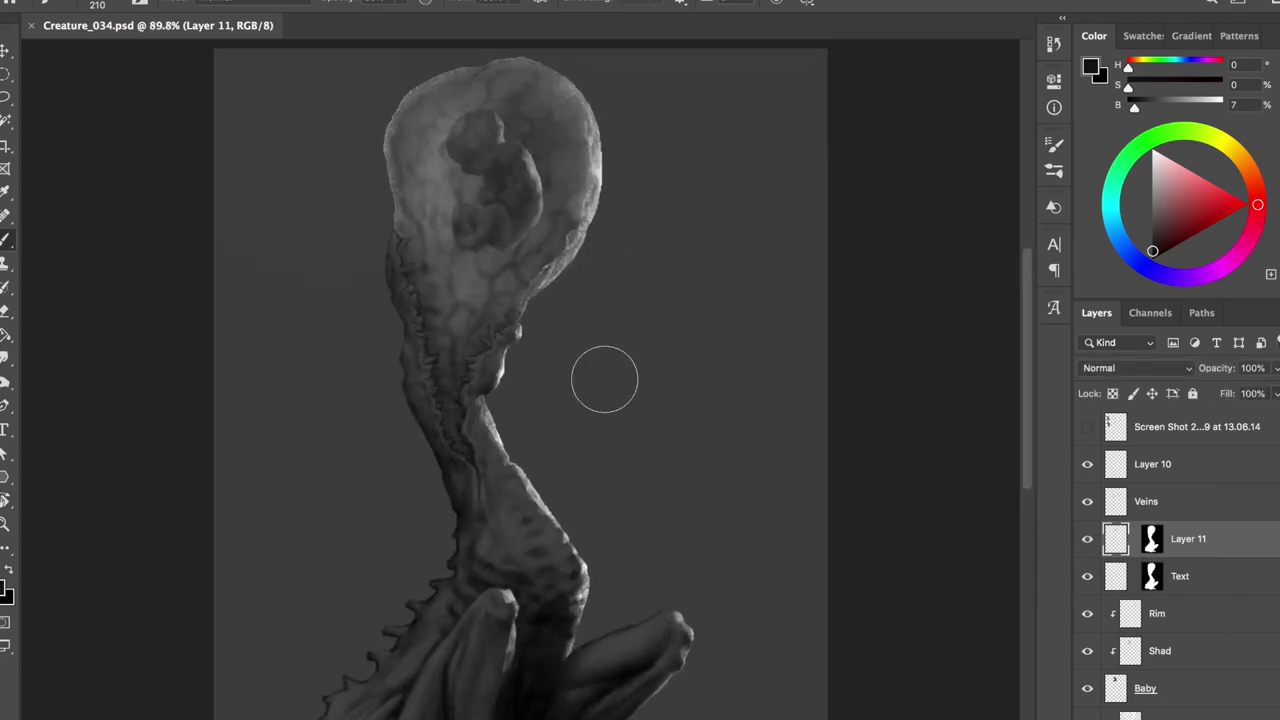
Step: Paint white rim light along the top of the orb on the Rim layer
click(1100, 613)
scroll(1100, 640, down, 2)
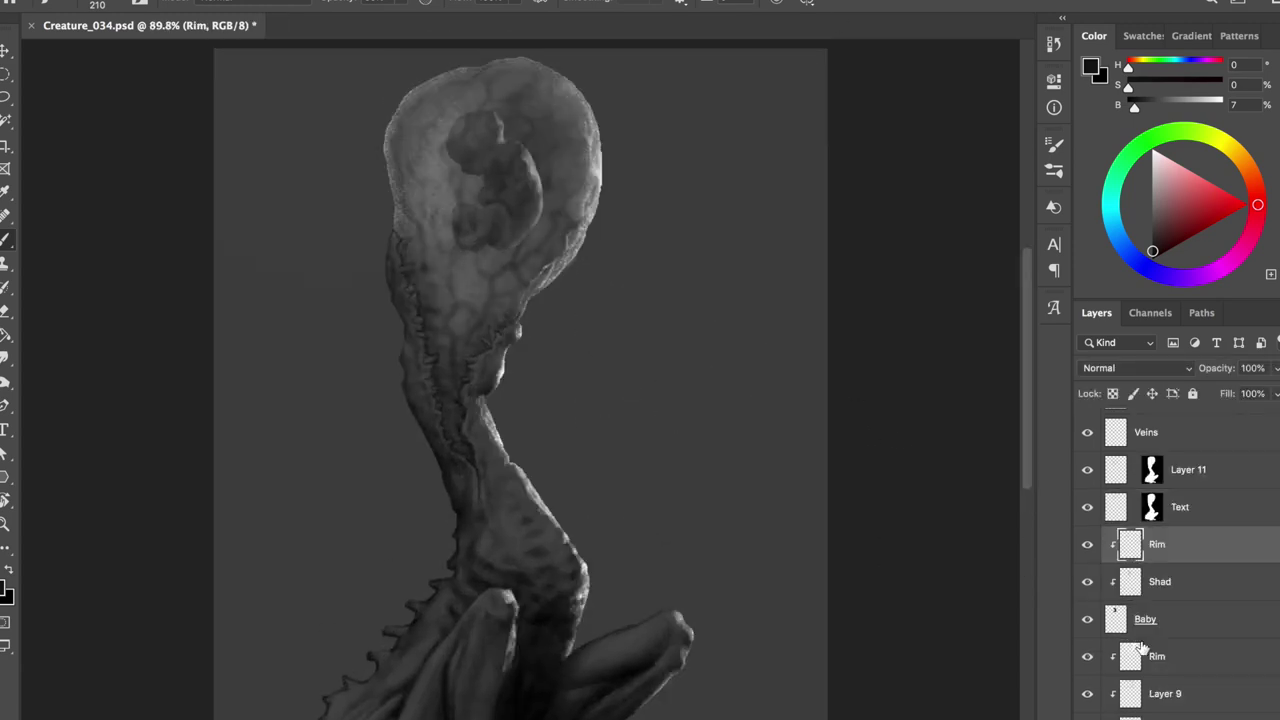
click(1100, 656)
scroll(406, 137, up, 2)
key(bracketleft)
key(bracketleft)
key(bracketleft)
key(x)
drag(404, 130, 571, 109)
key(bracketright)
key(bracketright)
key(bracketright)
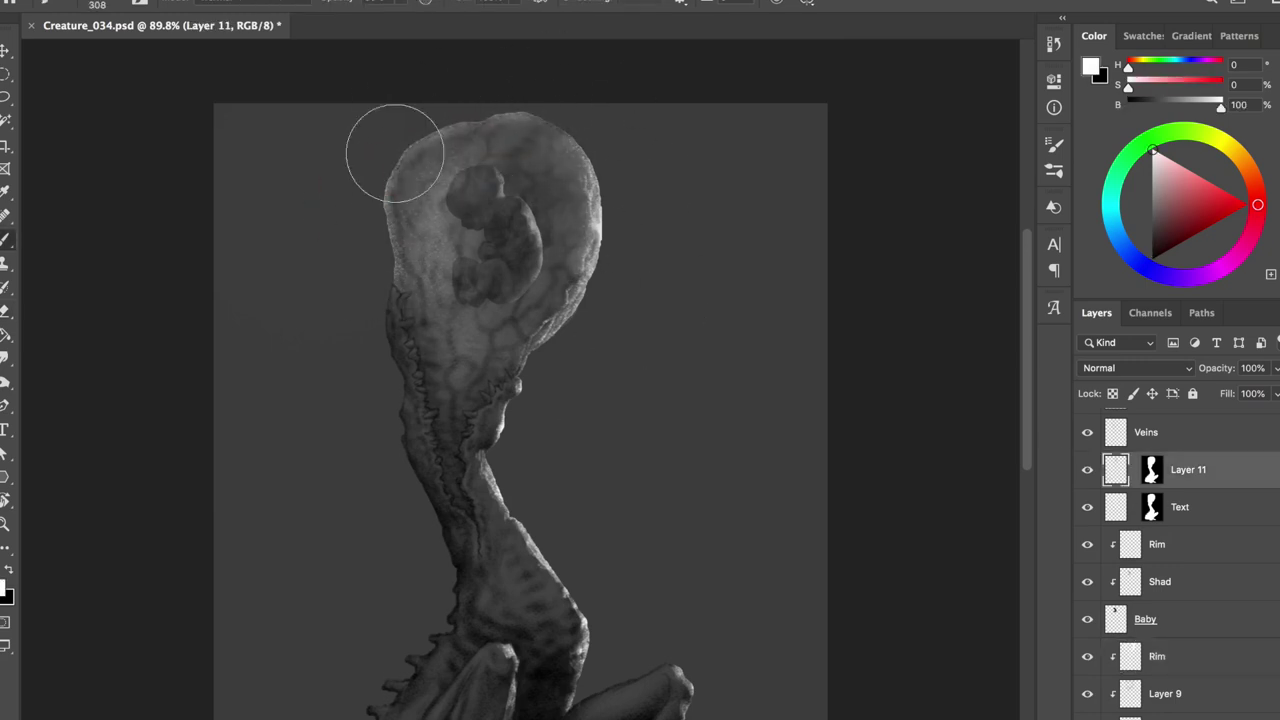
Step: Touch up with the eraser, then add rim light over the orb's head on Rim
key(e)
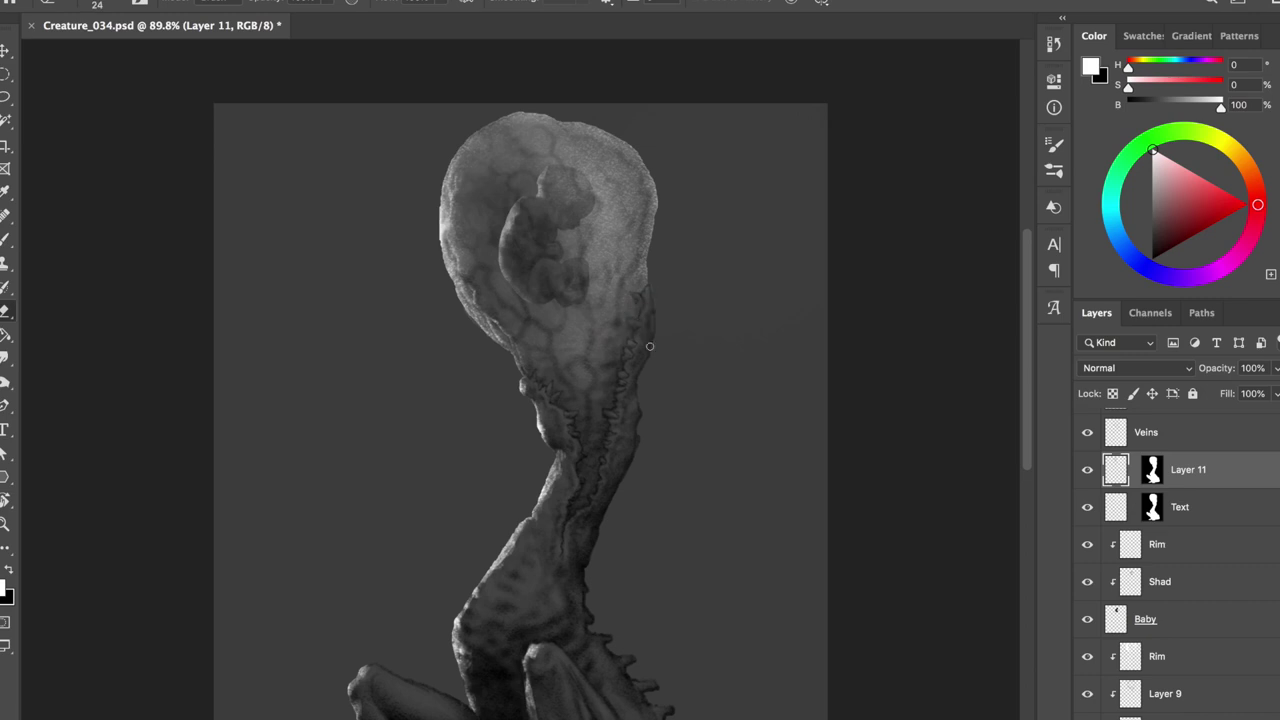
key(ctrl+z)
key(alt+bracketright)
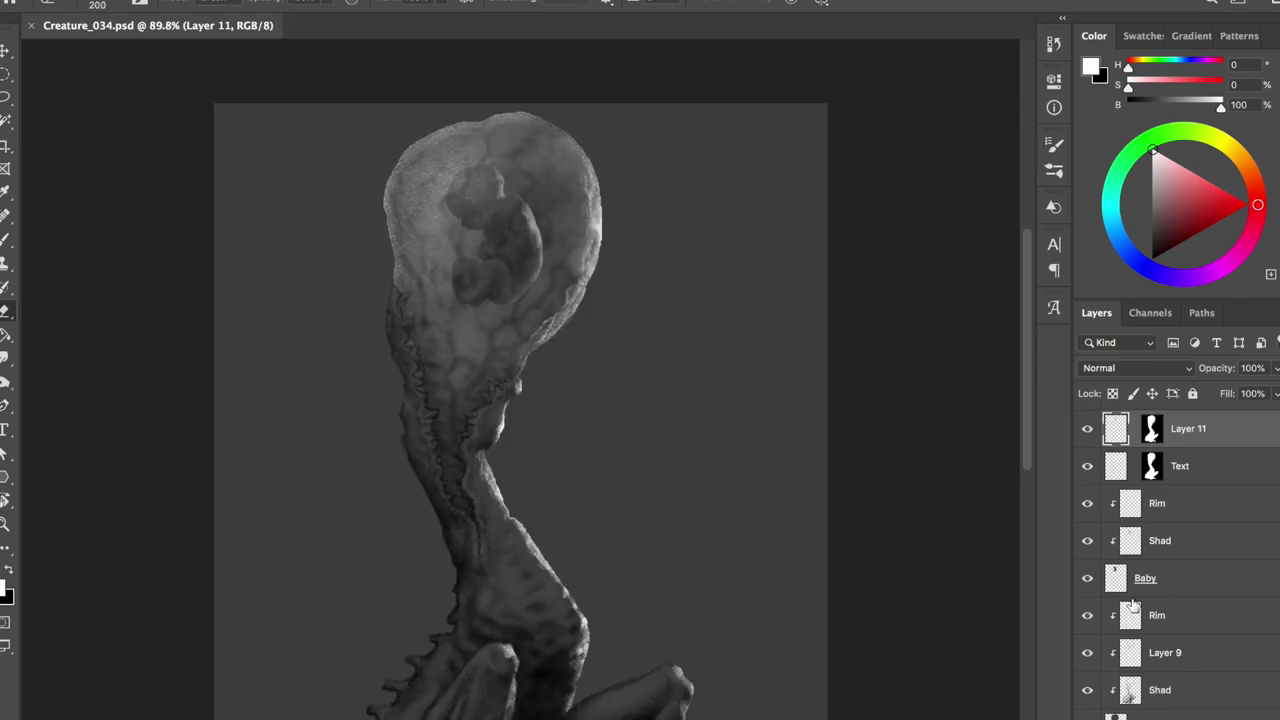
drag(441, 341, 400, 341)
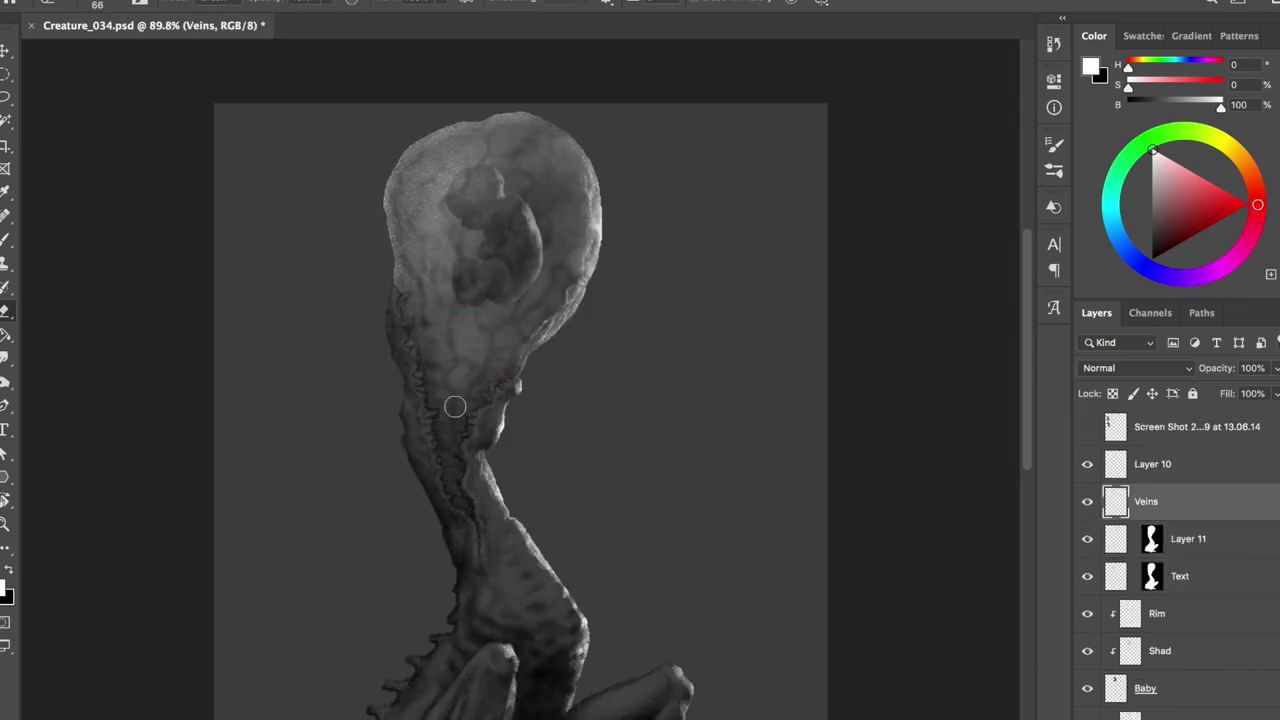
scroll(1090, 530, down, 2)
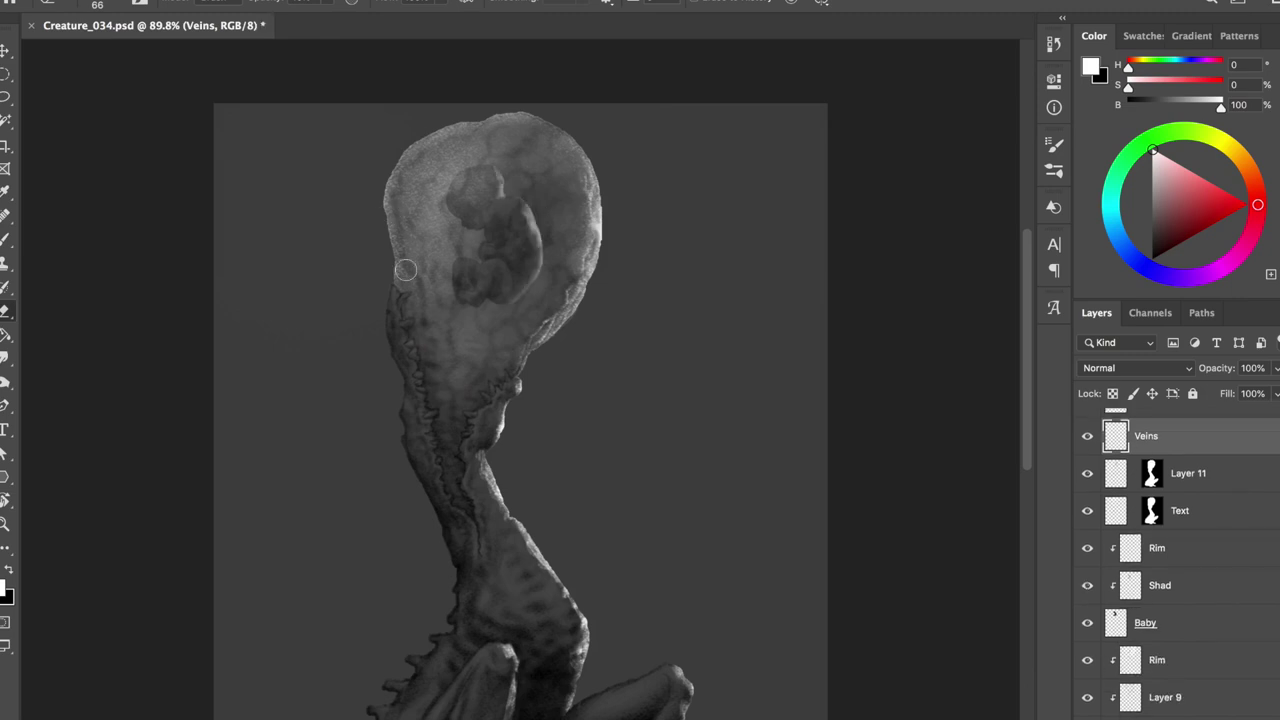
click(1157, 660)
mouse_move(414, 254)
mouse_down()
mouse_move(440, 254)
mouse_move(450, 180)
mouse_up()
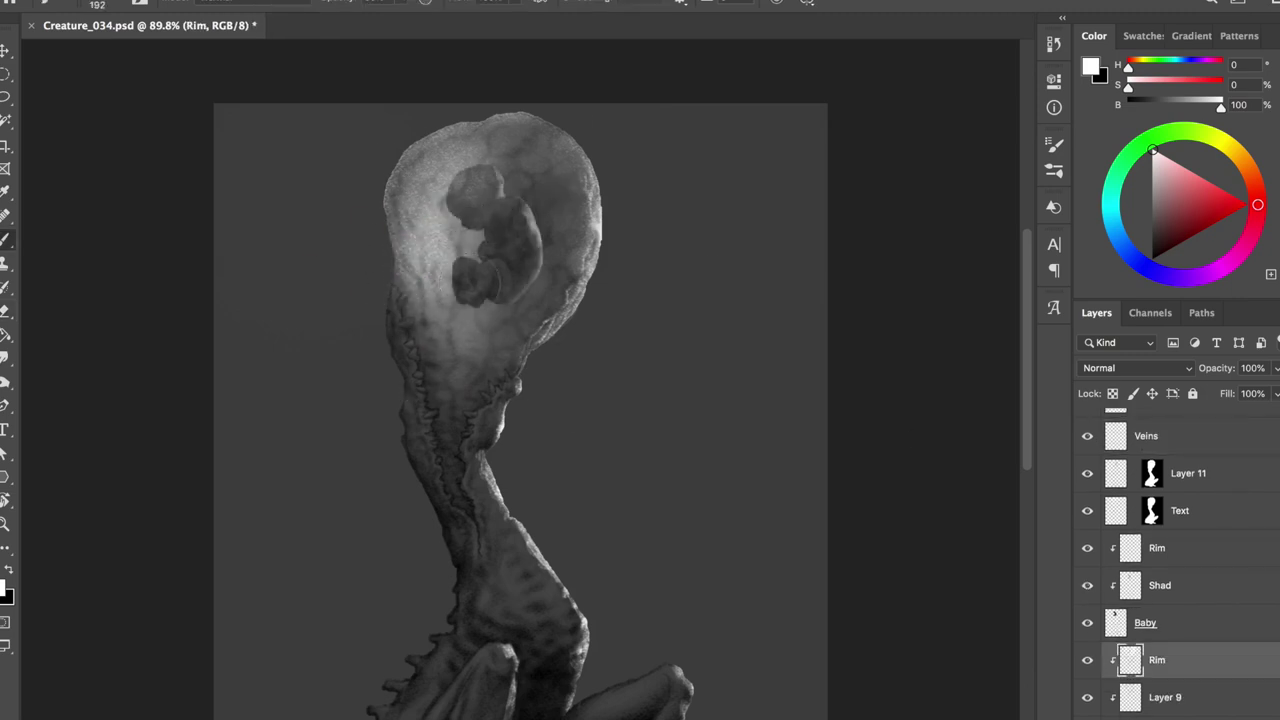
Step: Add a new masked layer and paint over the head to clarify the embryo
ctrl+click(556, 173)
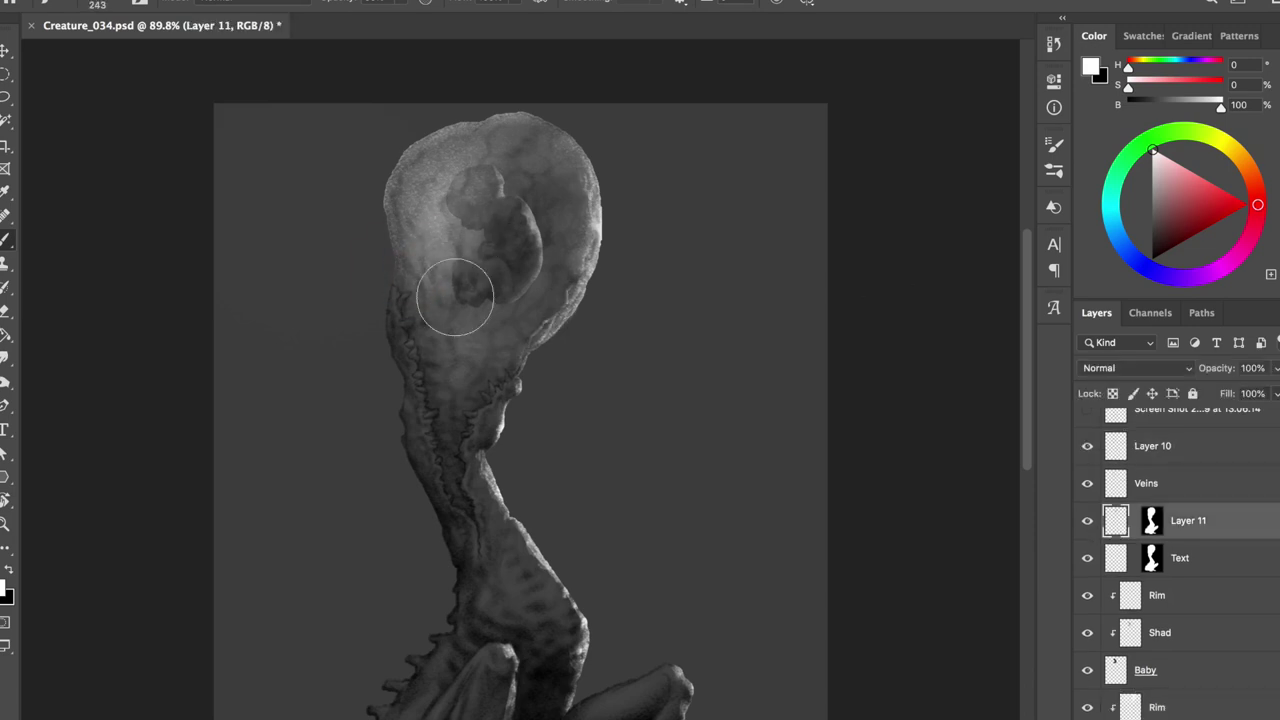
ctrl+click(465, 237)
key(ctrl+shift+n)
key(Return)
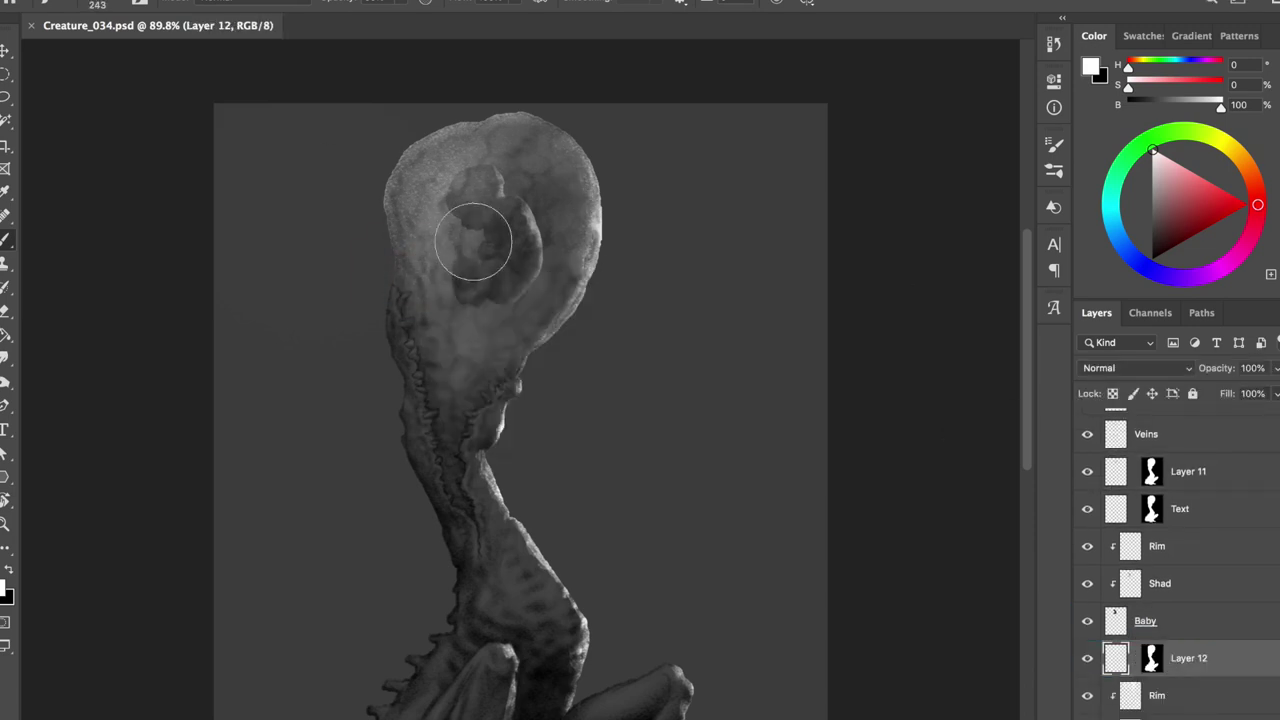
drag(465, 237, 466, 347)
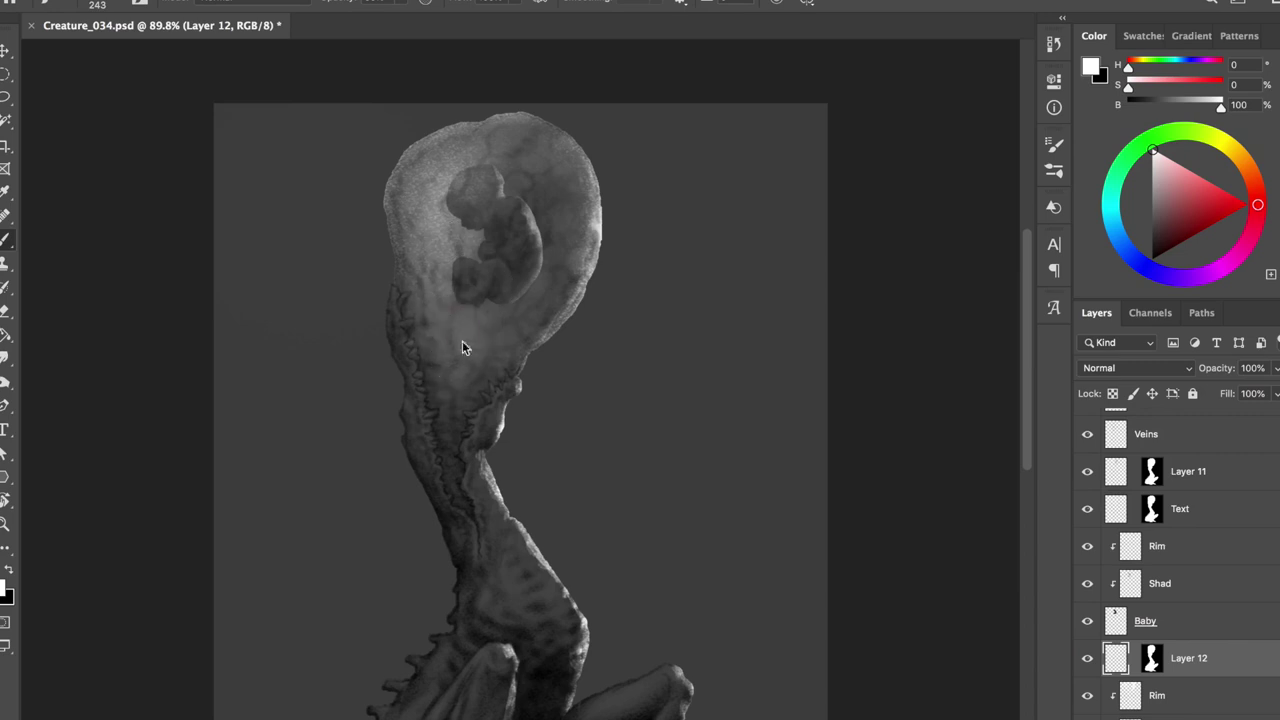
Step: Refine Layer 12's shading, compare with Layer 11 hidden, and merge it into Rim
key(e)
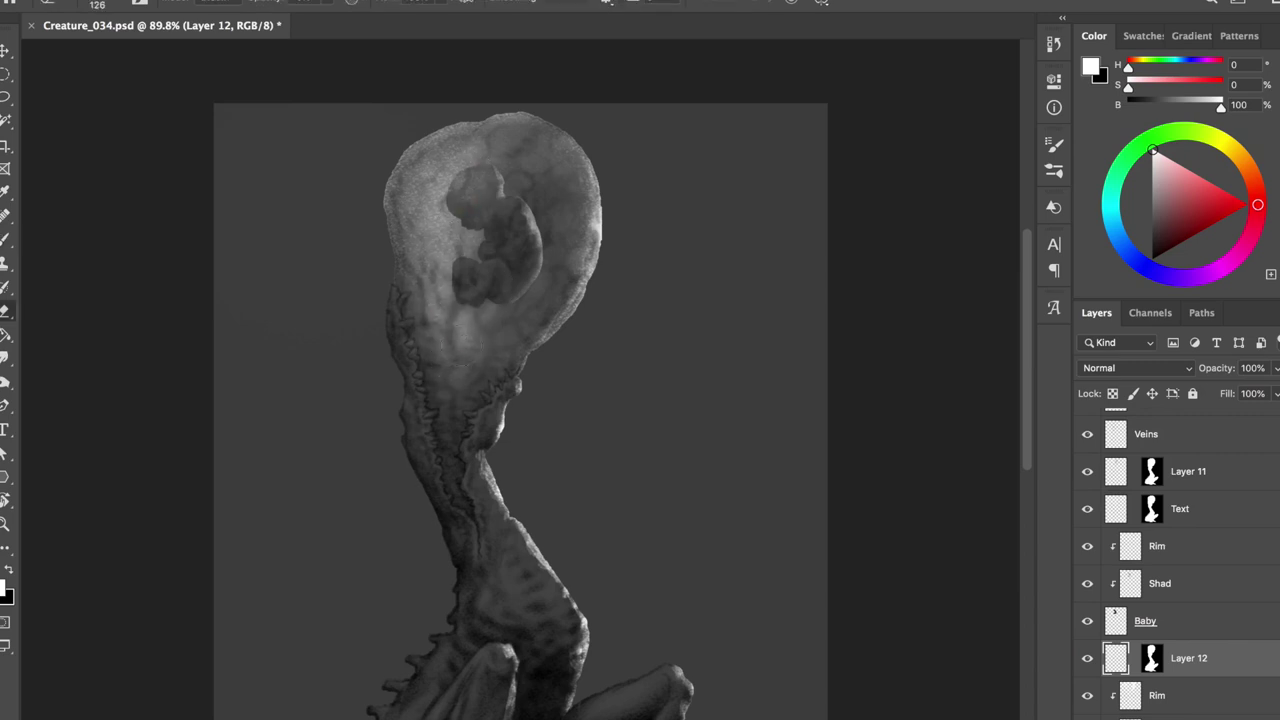
key(ctrl+shift+h)
click(1092, 474)
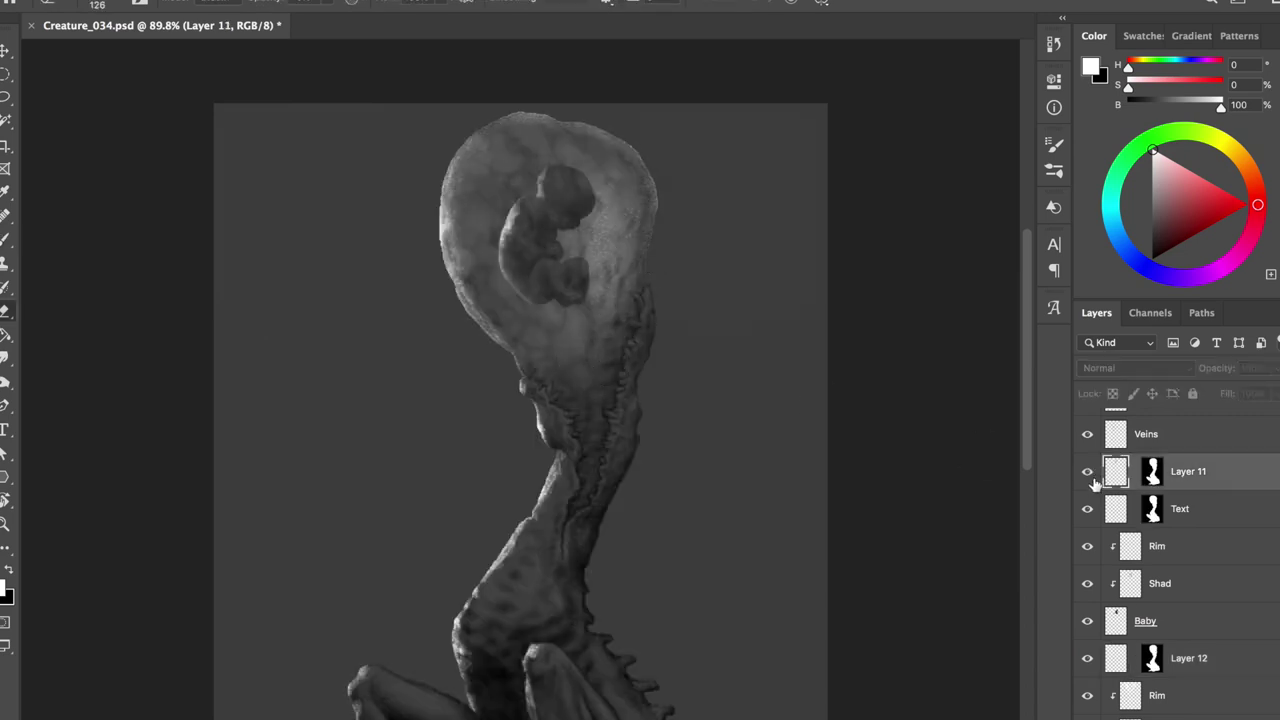
click(1100, 660)
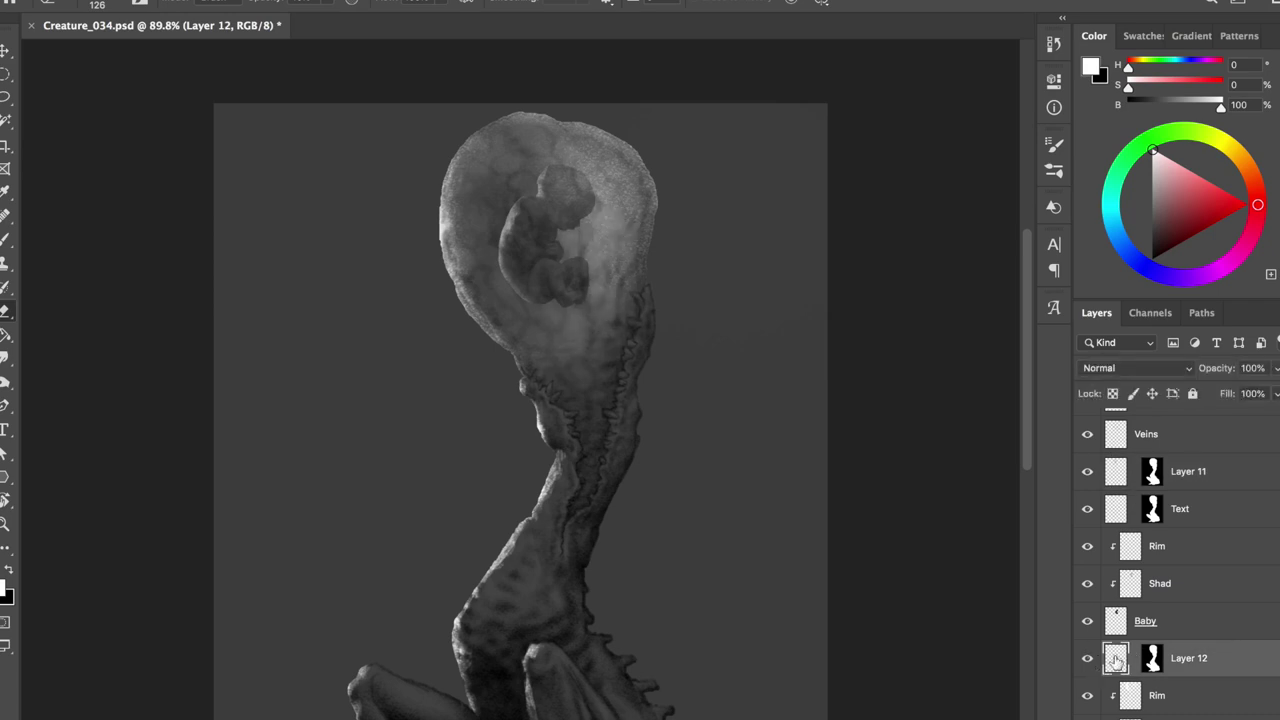
mouse_move(614, 277)
mouse_down()
mouse_move(582, 135)
mouse_move(640, 300)
mouse_up()
key(ctrl+e)
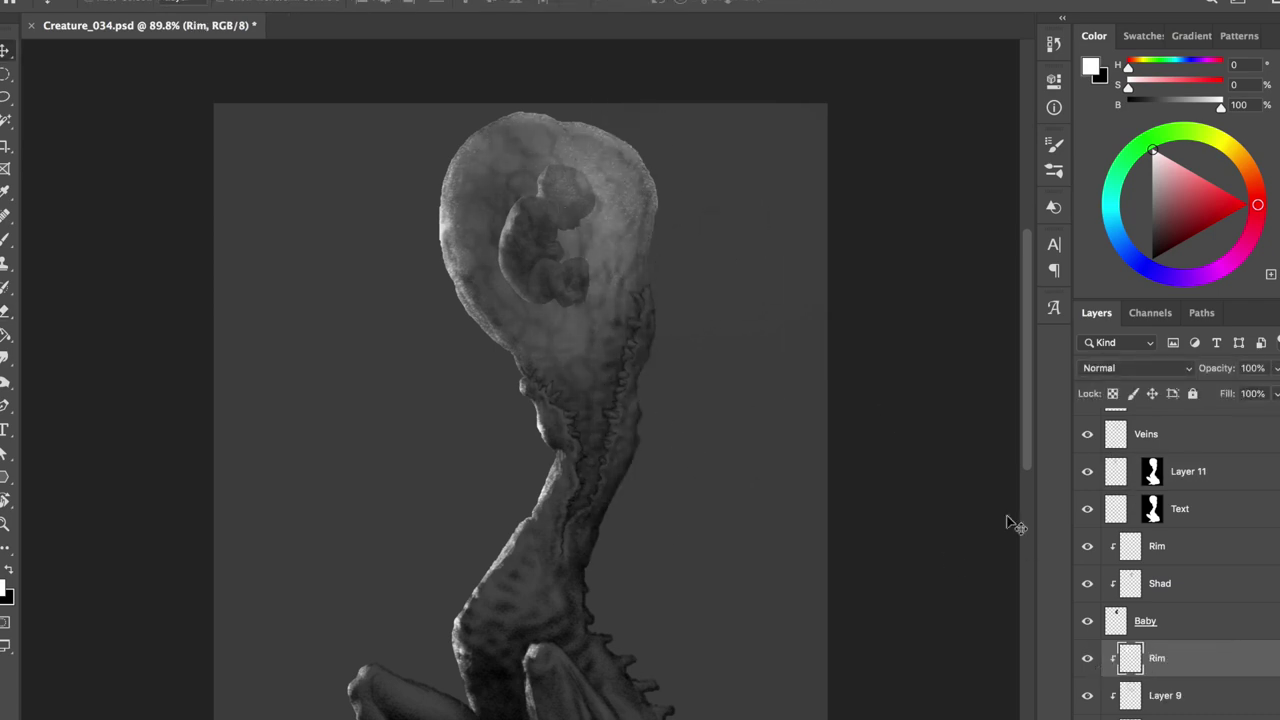
key(ctrl+shift+h)
Step: Create a layer named 'Shad Baby' and copy the creature mask onto it
key(b)
key(ctrl+shift+n)
text(Shad Ba)
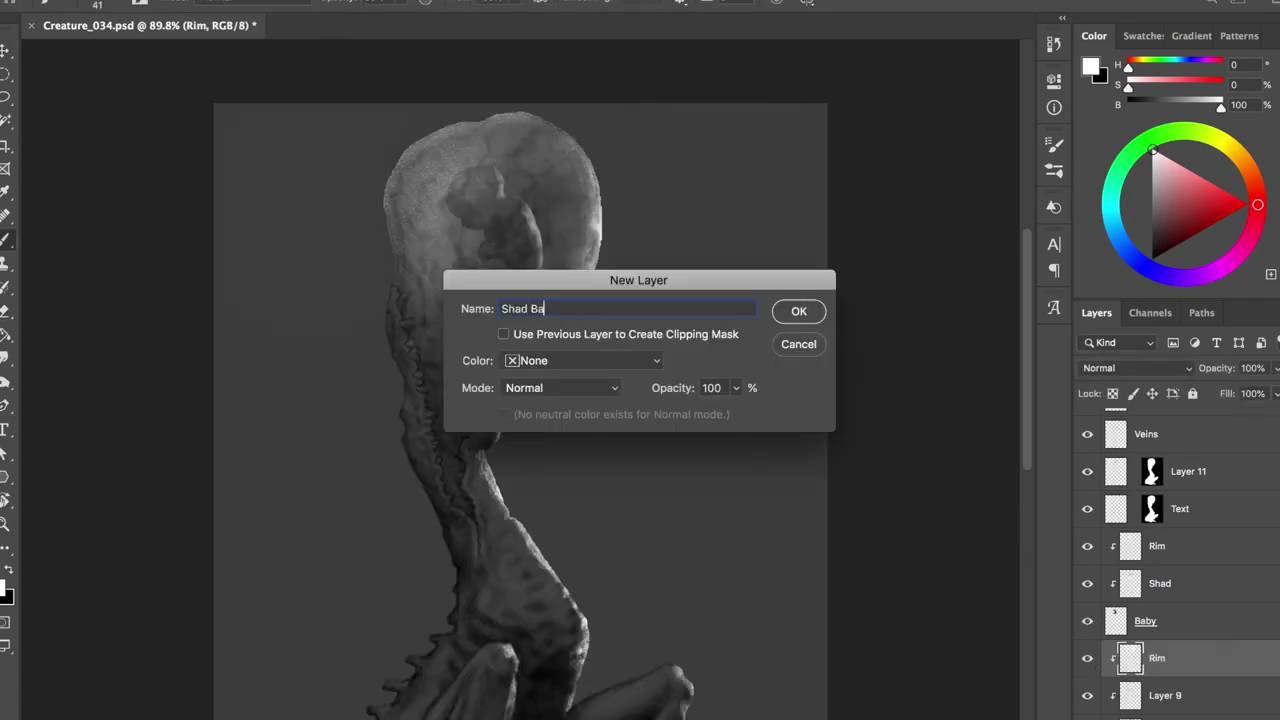
text(by)
key(Return)
drag(1151, 508, 1151, 658)
Step: Brush black shadows over the curled embryo on Shad Baby
key(x)
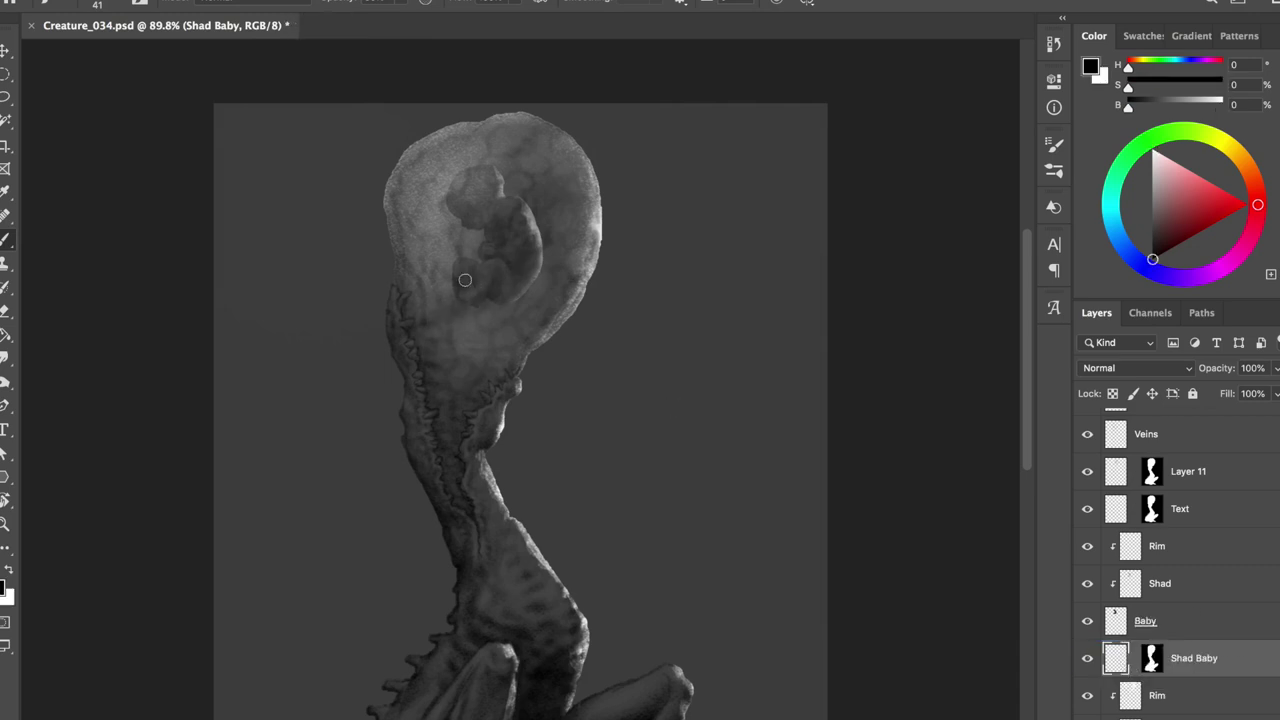
drag(425, 187, 470, 245)
drag(486, 309, 500, 309)
key(ctrl+z)
key(e)
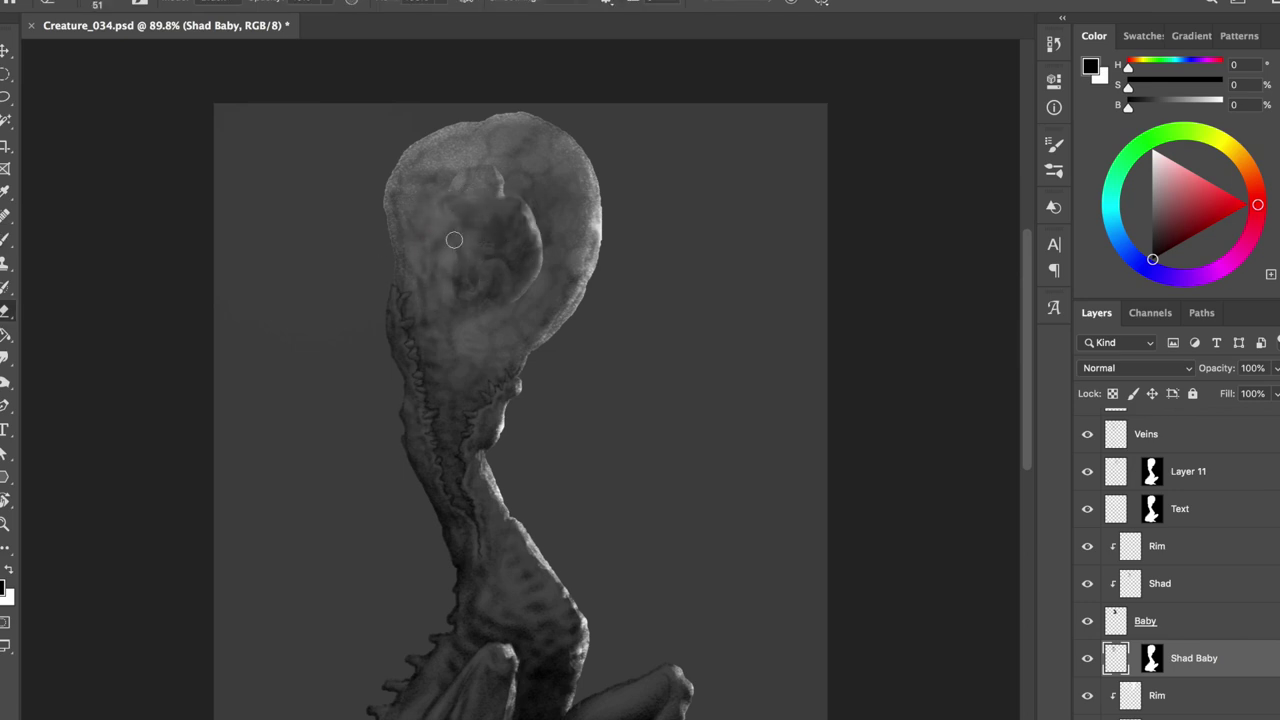
mouse_move(454, 240)
mouse_down()
mouse_move(480, 257)
mouse_move(420, 220)
mouse_up()
mouse_move(430, 300)
mouse_down()
mouse_move(474, 191)
mouse_move(430, 255)
mouse_up()
Step: Add another layer named '$' and paint dark strokes over the embryo
key(ctrl+shift+n)
text($)
key(Return)
drag(463, 235, 487, 297)
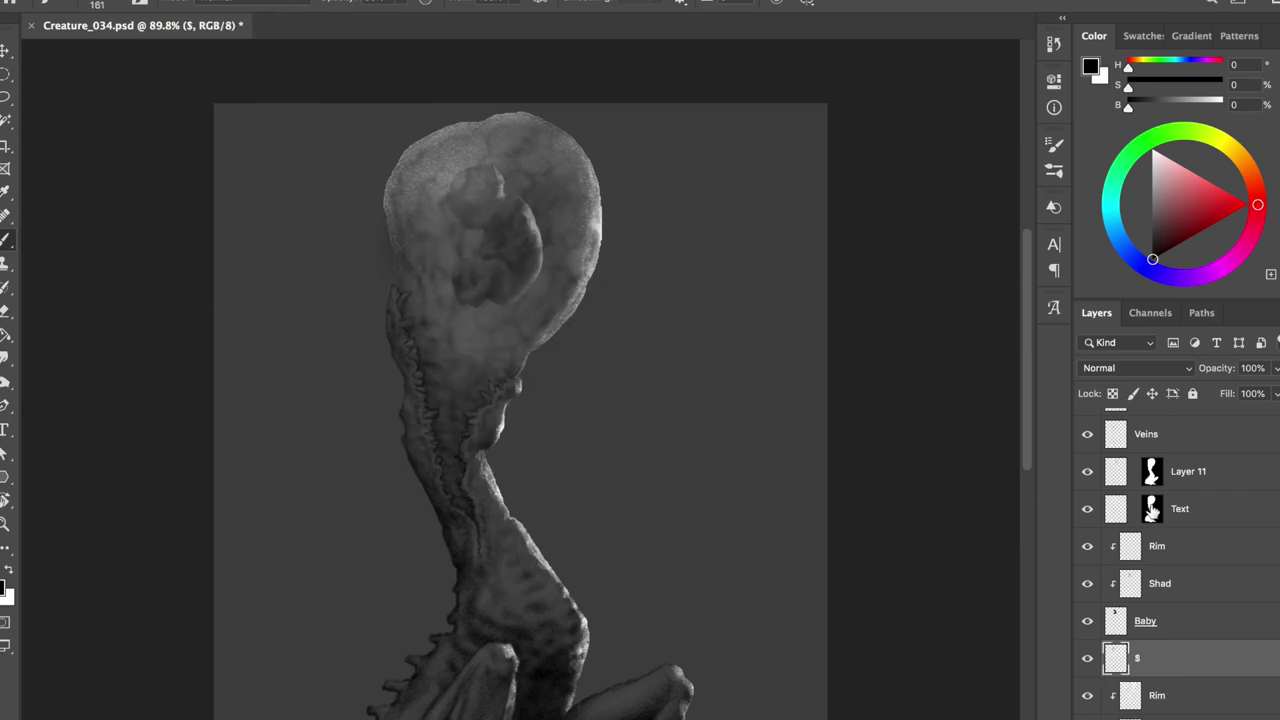